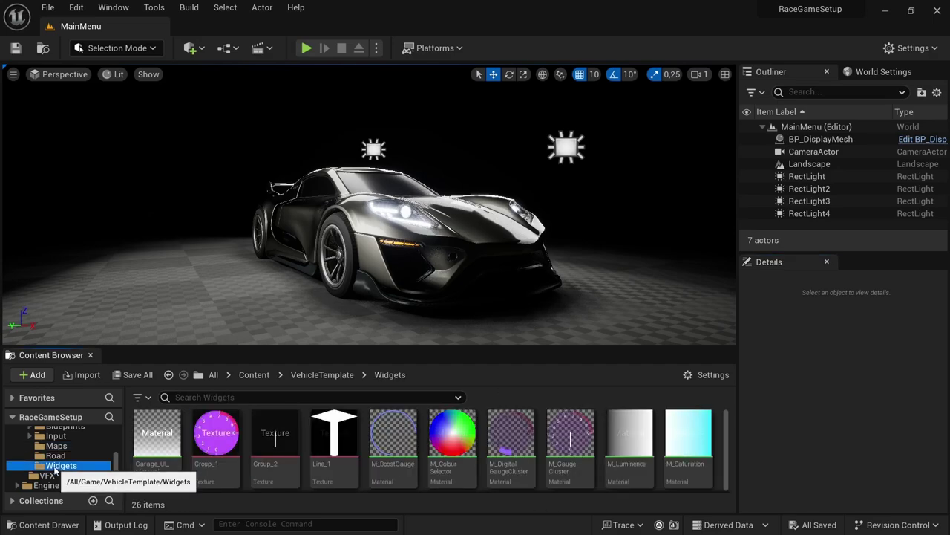
Step: Scroll down the Widgets folder and open the WB_Settings widget blueprint
{"action": "scroll", "coordinate": [540, 466], "scroll_direction": "down", "scroll_amount": 3}
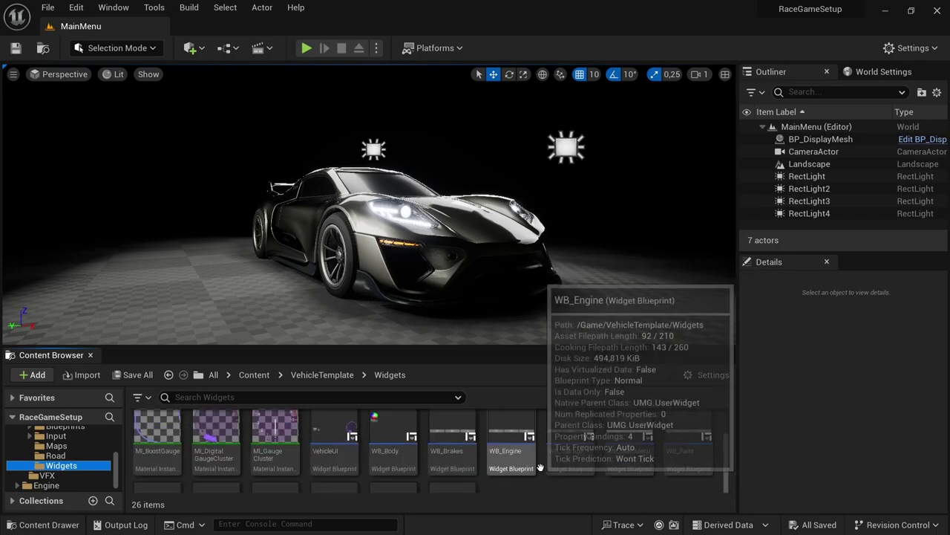
{"action": "scroll", "coordinate": [541, 467], "scroll_direction": "down", "scroll_amount": 1}
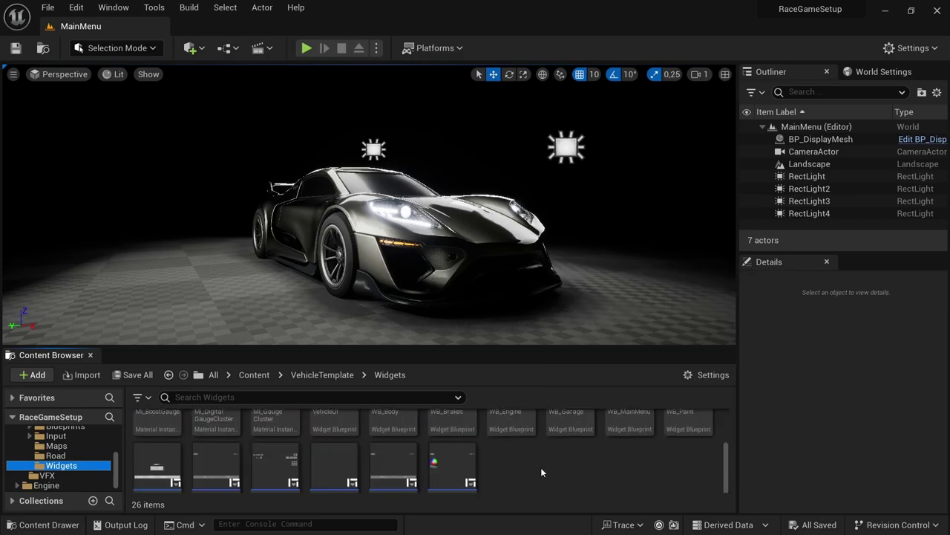
{"action": "double_click", "coordinate": [394, 454]}
Step: Dock the WB_Settings tab beside MainMenu and add a Canvas Panel holding a Horizontal Box
{"action": "left_click_drag", "start_coordinate": [110, 27], "coordinate": [212, 27]}
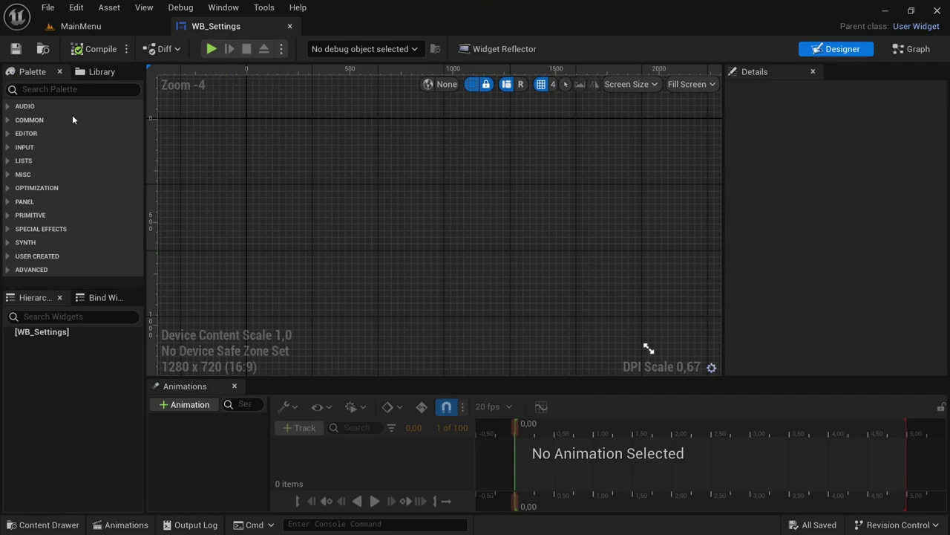
{"action": "type", "text": "can"}
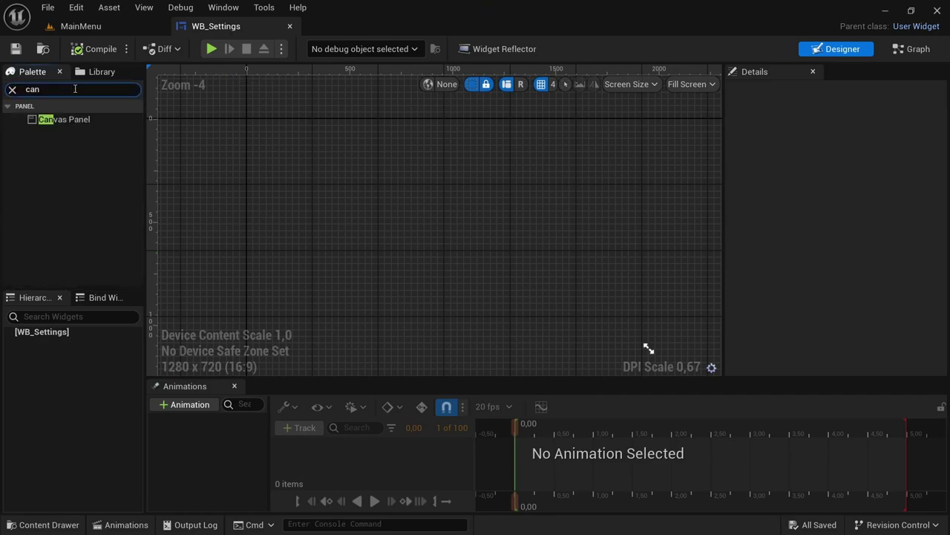
{"action": "left_click_drag", "start_coordinate": [63, 118], "coordinate": [42, 331]}
{"action": "left_click", "coordinate": [11, 89]}
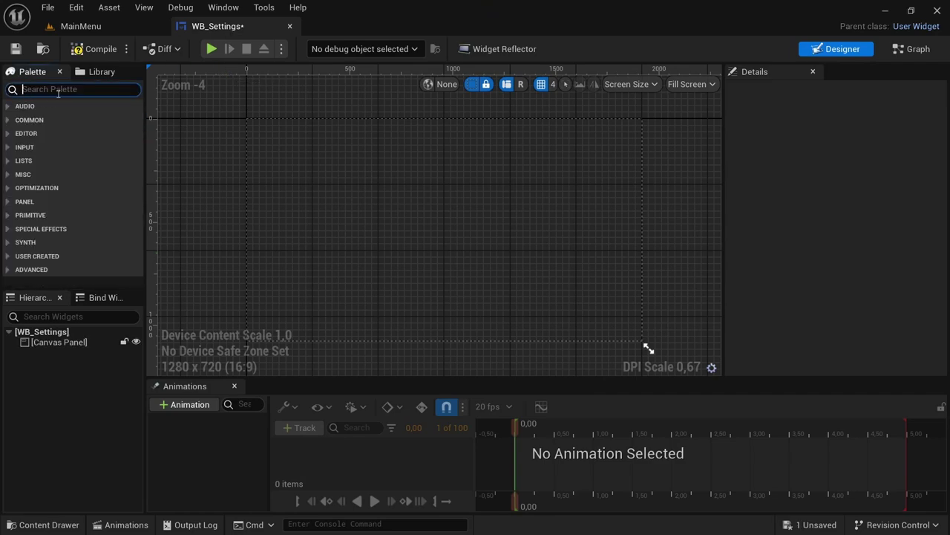
{"action": "type", "text": "vert"}
{"action": "key", "text": "BackSpace"}
{"action": "key", "text": "BackSpace"}
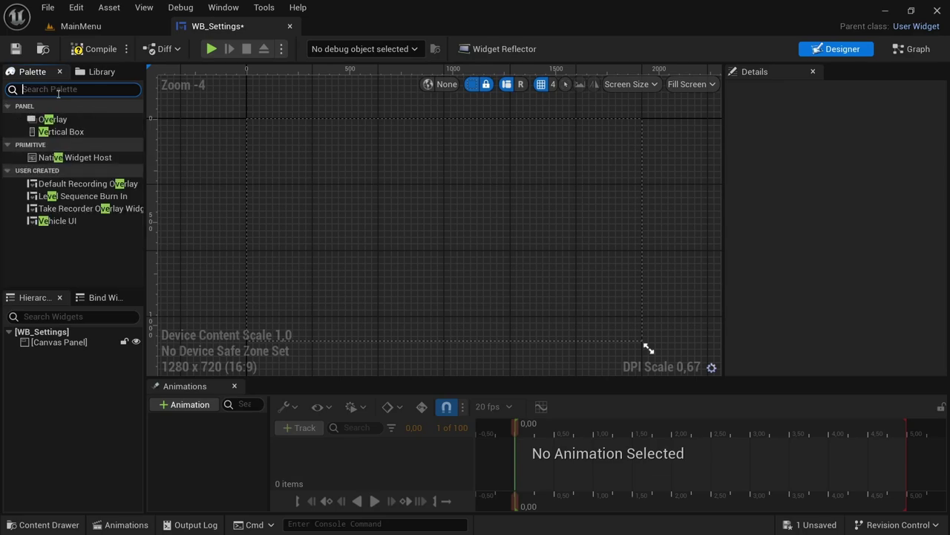
{"action": "type", "text": "horiz"}
{"action": "left_click_drag", "start_coordinate": [66, 119], "coordinate": [248, 119]}
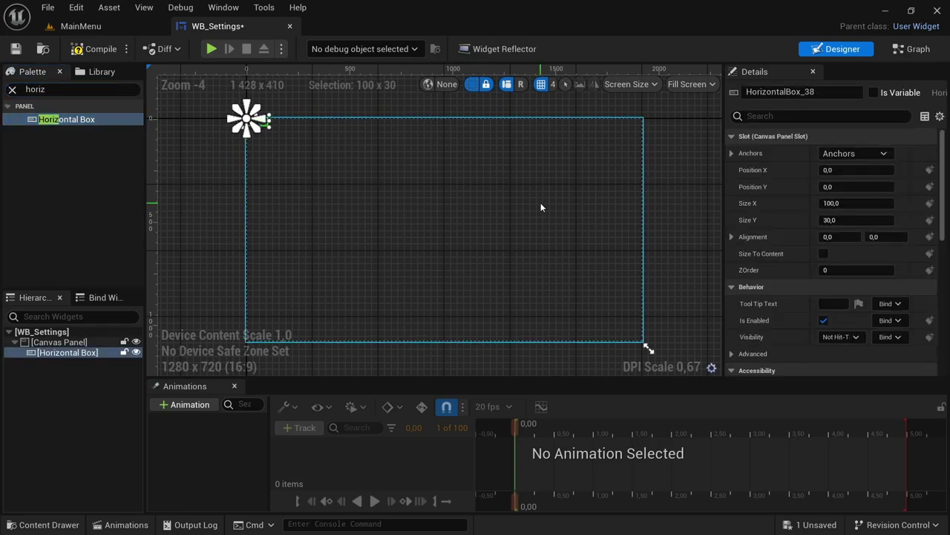
Step: Anchor the Horizontal Box to full stretch with Right and Bottom offsets of 0
{"action": "left_click", "coordinate": [854, 153]}
{"action": "left_click", "coordinate": [923, 312]}
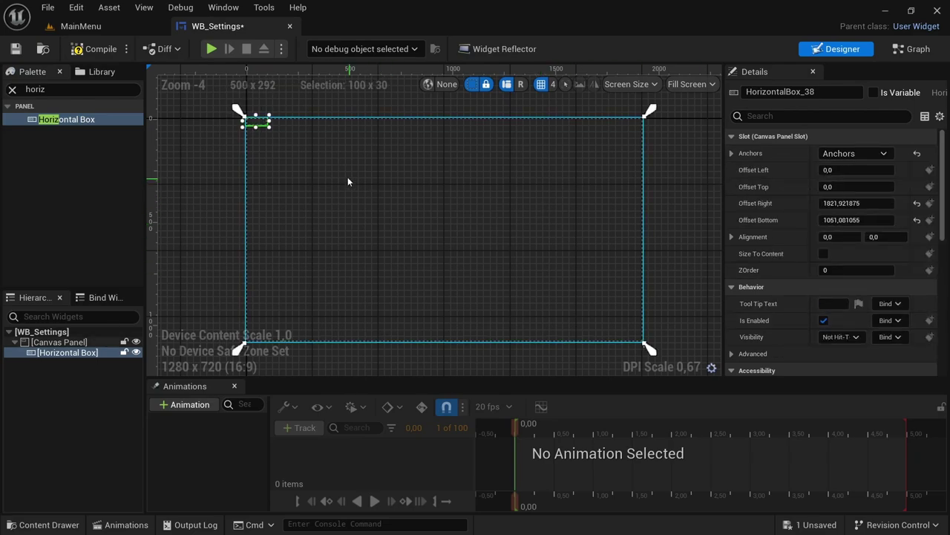
{"action": "left_click", "coordinate": [853, 203]}
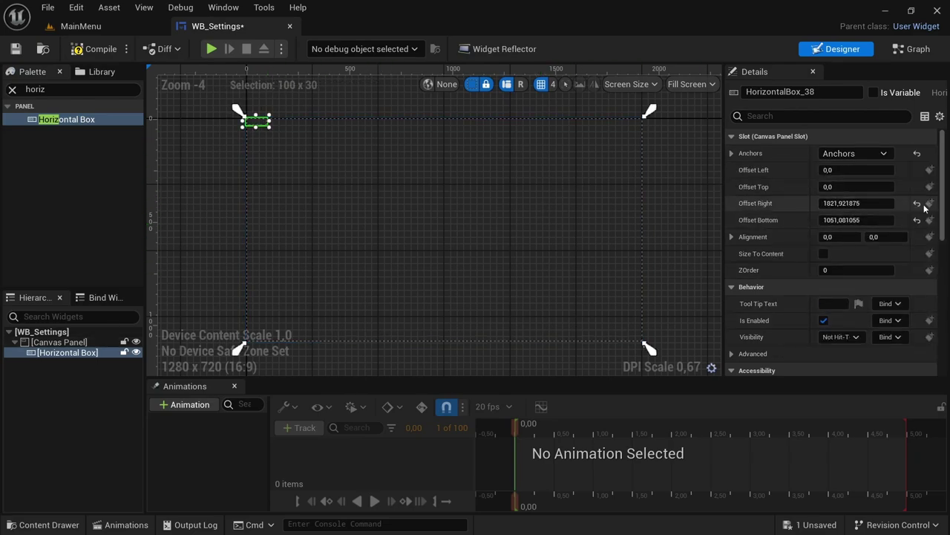
{"action": "type", "text": "0"}
{"action": "key", "text": "Tab"}
{"action": "type", "text": "0"}
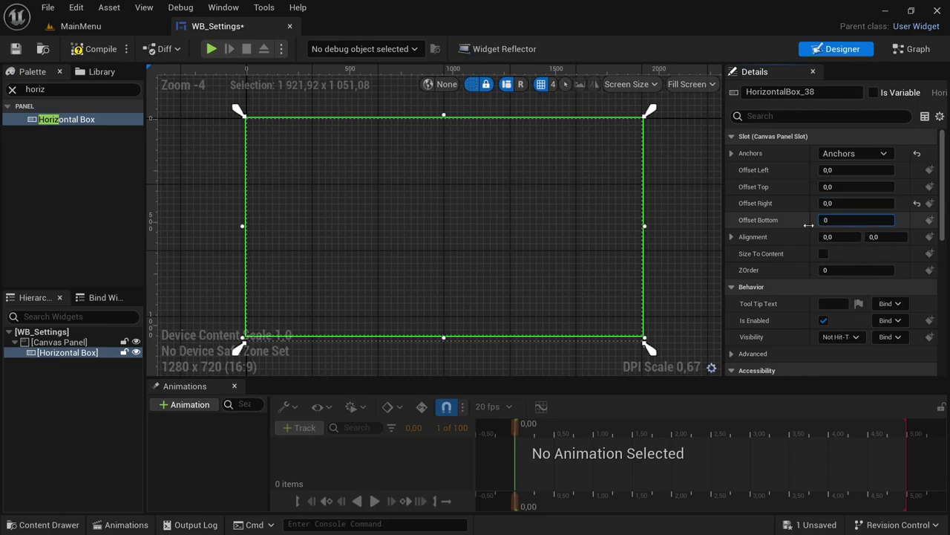
{"action": "key", "text": "Return"}
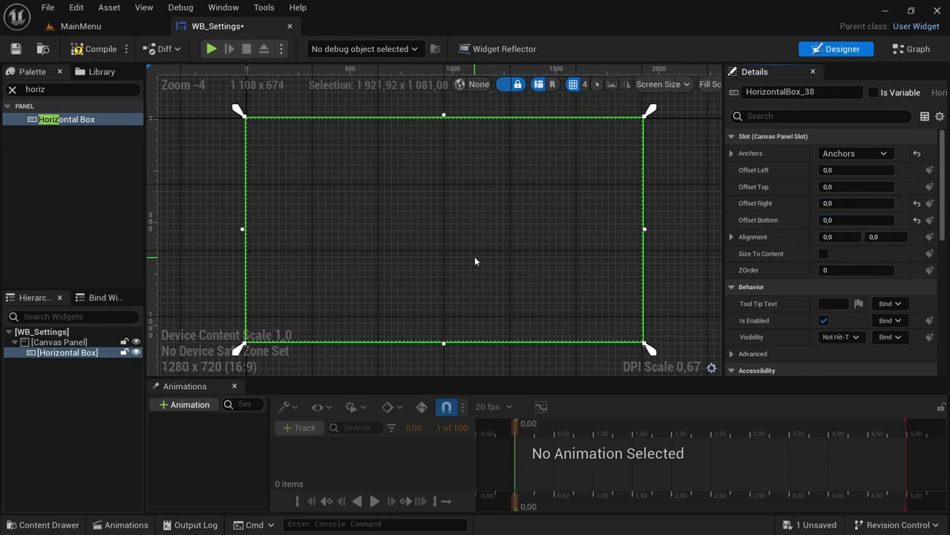
{"action": "left_click", "coordinate": [12, 89]}
Step: Add a Background Blur anchored to full stretch with Right and Bottom offsets of 0
{"action": "type", "text": "back"}
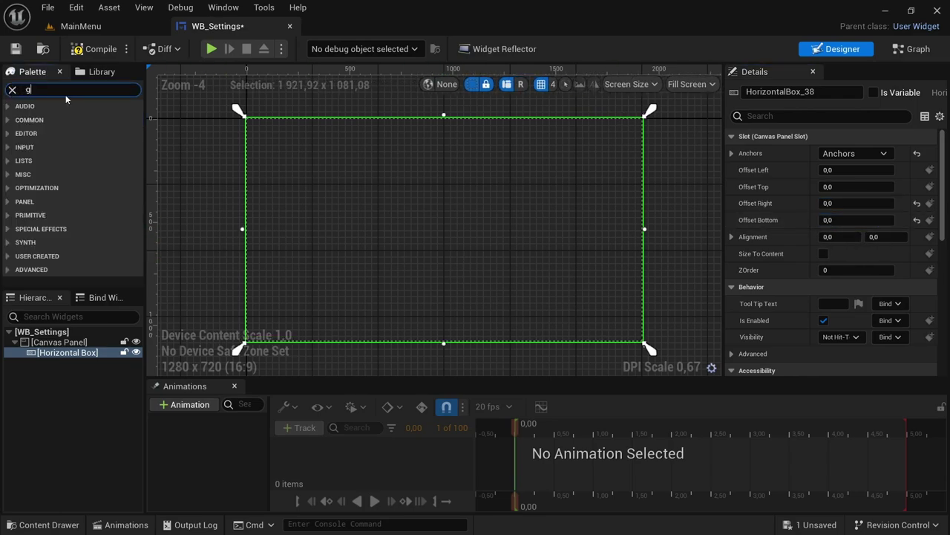
{"action": "left_click_drag", "start_coordinate": [71, 118], "coordinate": [52, 352]}
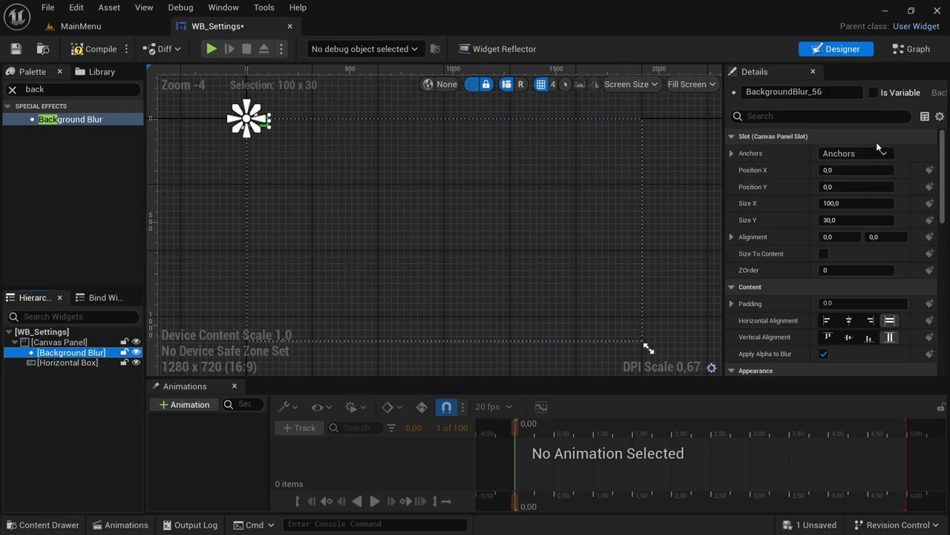
{"action": "left_click", "coordinate": [853, 153]}
{"action": "left_click", "coordinate": [925, 313]}
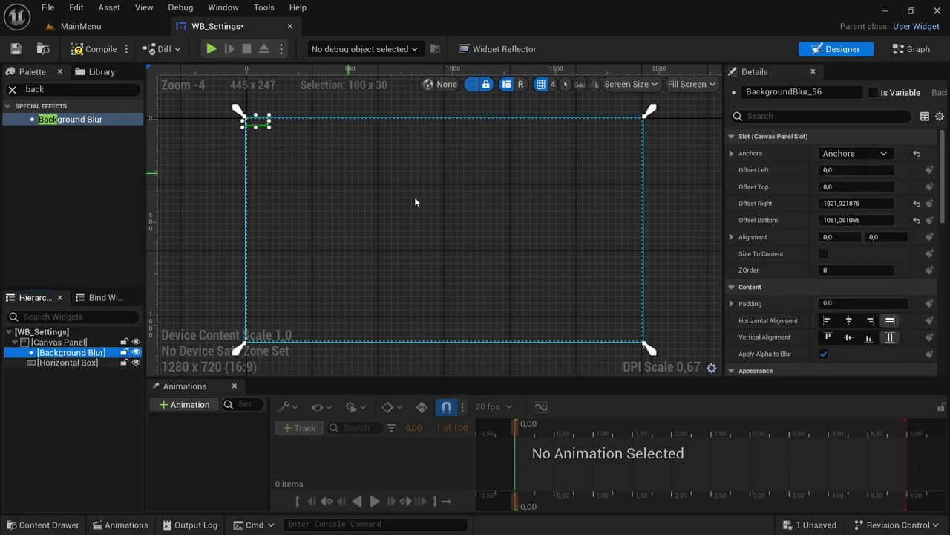
{"action": "left_click", "coordinate": [863, 203]}
{"action": "type", "text": "0"}
{"action": "key", "text": "Tab"}
{"action": "type", "text": "0"}
{"action": "key", "text": "Return"}
Step: Set the Horizontal Box offsets to Left 50, Top 185, Right 50, Bottom 50
{"action": "left_click", "coordinate": [71, 363]}
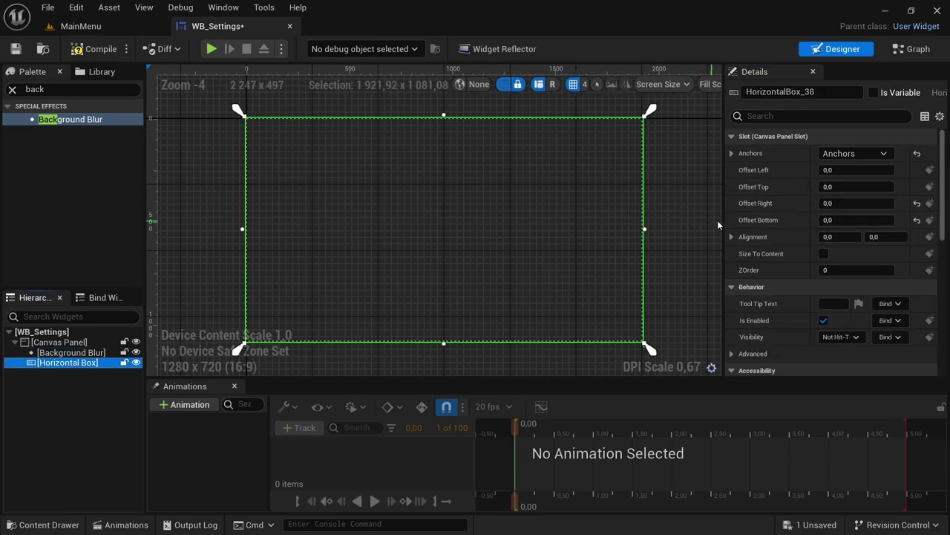
{"action": "left_click", "coordinate": [846, 170]}
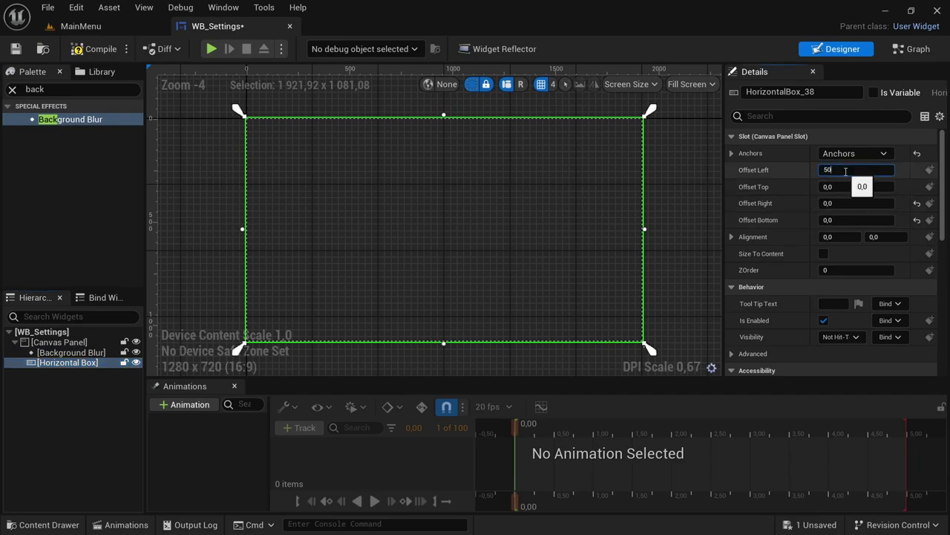
{"action": "type", "text": "50"}
{"action": "key", "text": "Tab"}
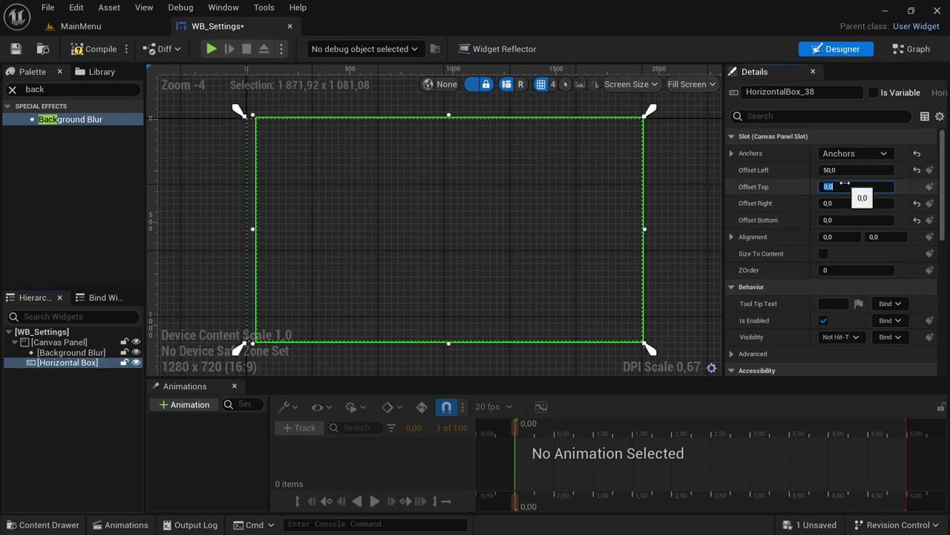
{"action": "key", "text": "Tab"}
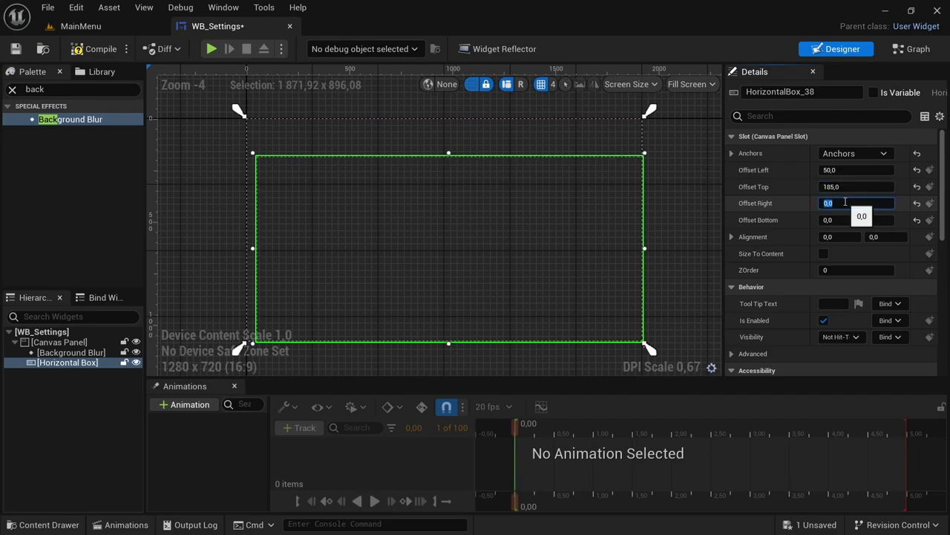
{"action": "type", "text": "50"}
{"action": "key", "text": "Tab"}
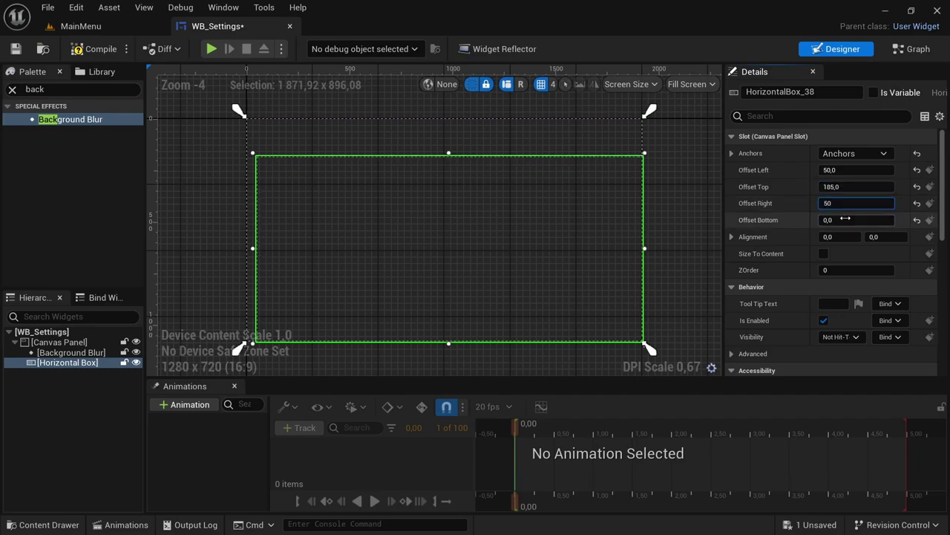
{"action": "type", "text": "50"}
{"action": "key", "text": "Return"}
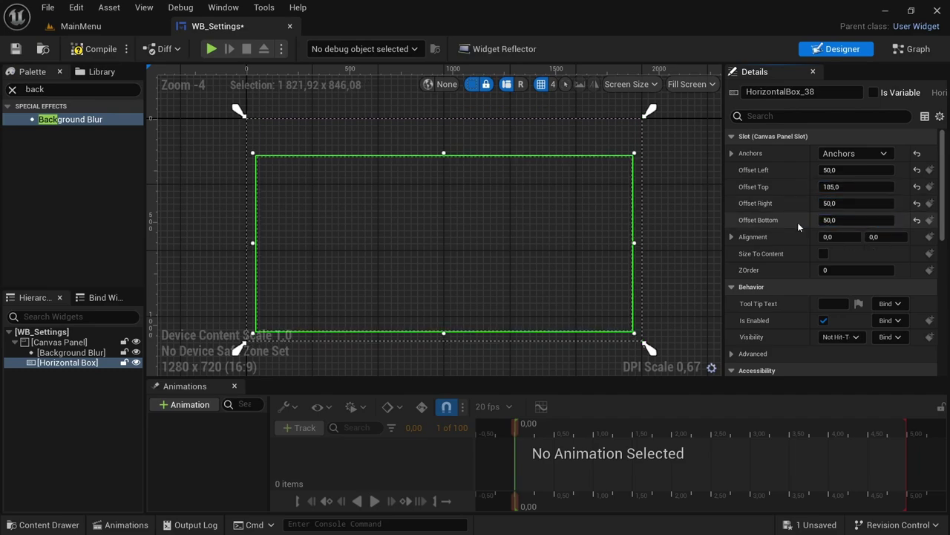
{"action": "left_click", "coordinate": [12, 89]}
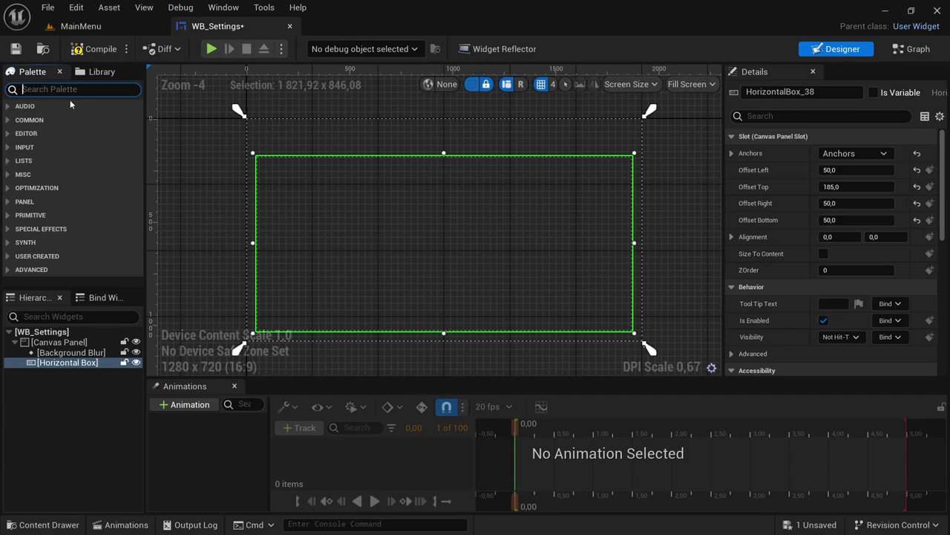
Step: Add two Vertical Boxes inside the Horizontal Box and rename the Horizontal Box 'graphics'
{"action": "type", "text": "vertica"}
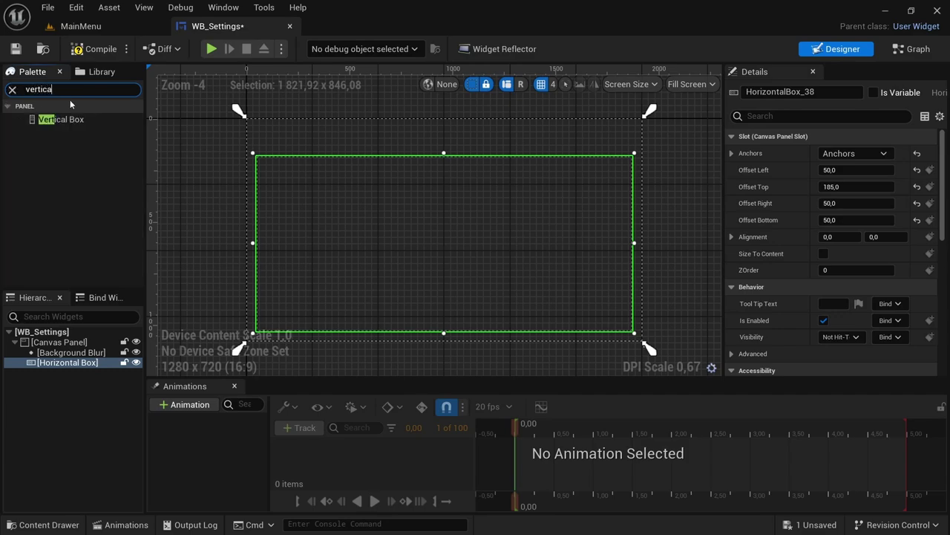
{"action": "left_click_drag", "start_coordinate": [66, 120], "coordinate": [64, 365]}
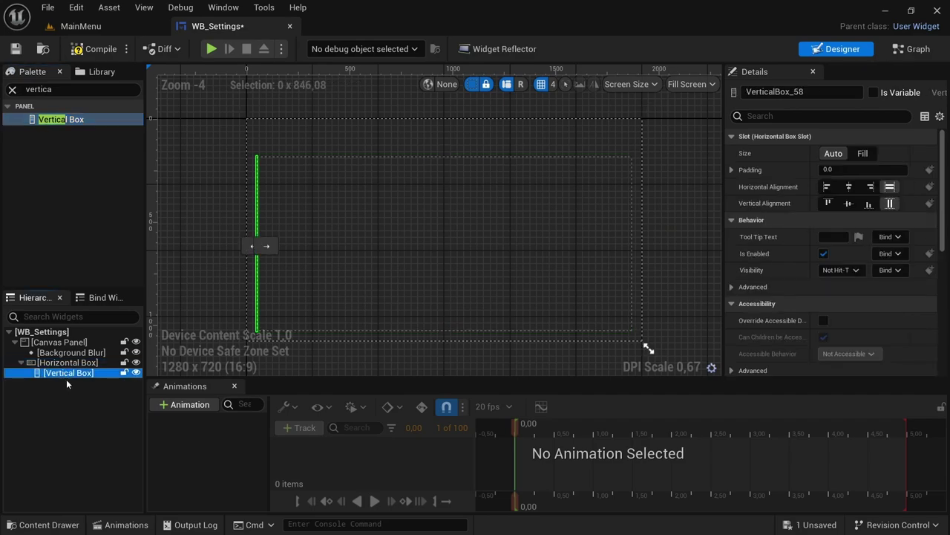
{"action": "key", "text": "ctrl+d"}
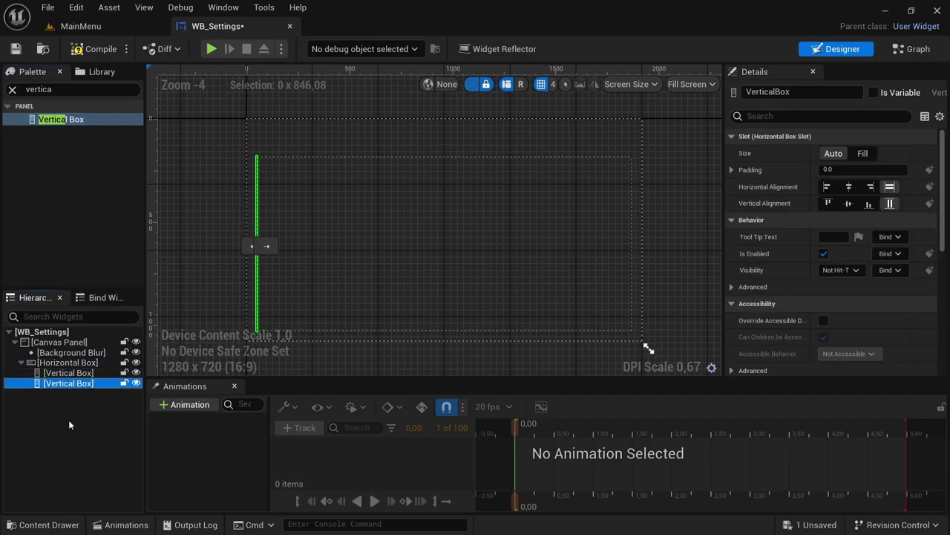
{"action": "left_click", "coordinate": [69, 419]}
{"action": "left_click", "coordinate": [75, 366]}
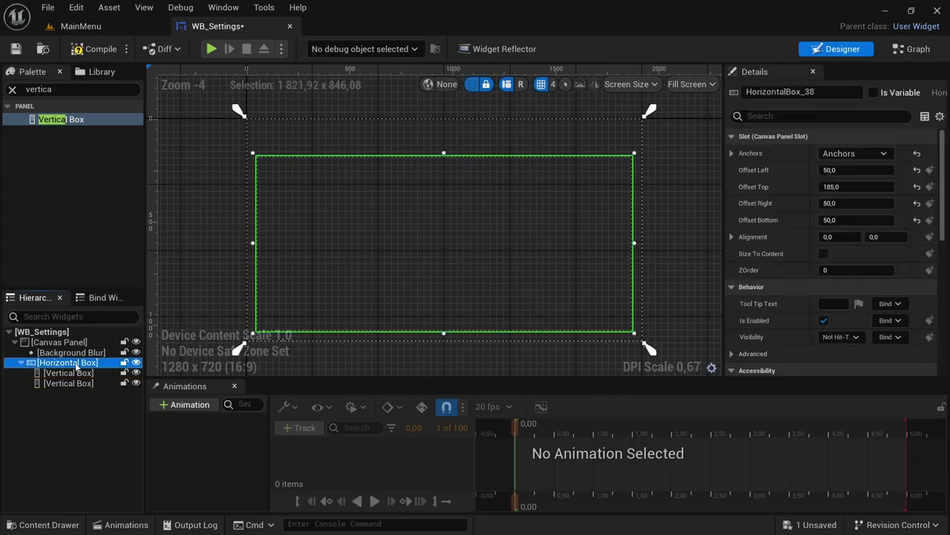
{"action": "left_click", "coordinate": [76, 364]}
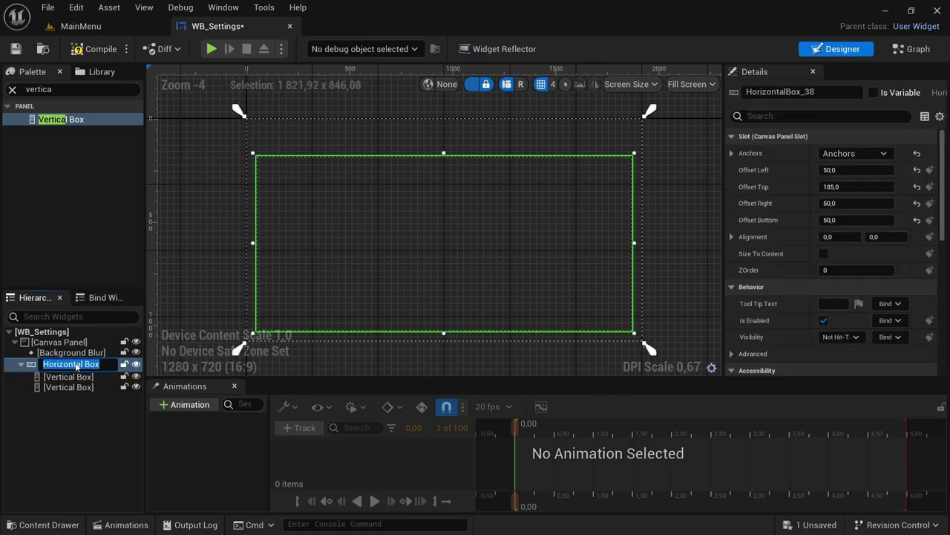
{"action": "type", "text": "graphics"}
{"action": "key", "text": "Return"}
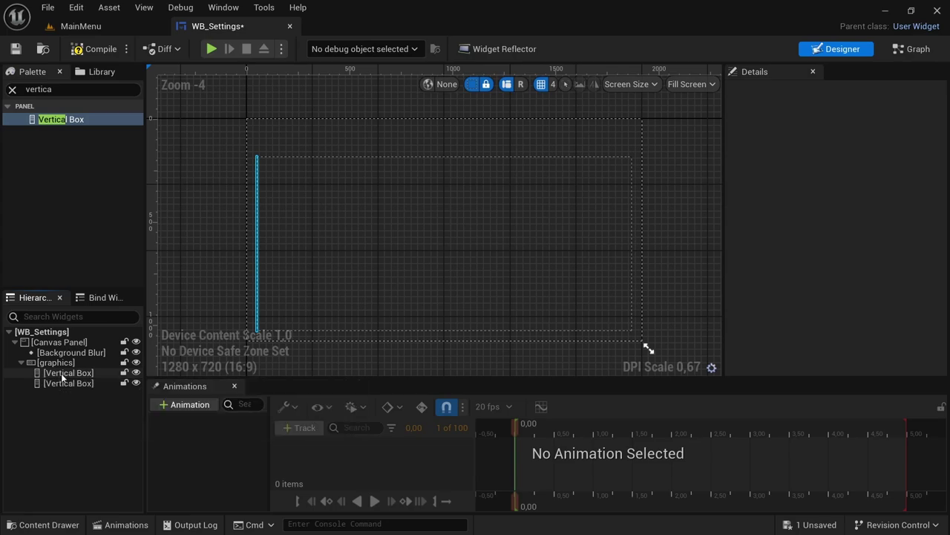
Step: Rename the two Vertical Boxes 'titles' and 'buttons box'
{"action": "left_click", "coordinate": [73, 374]}
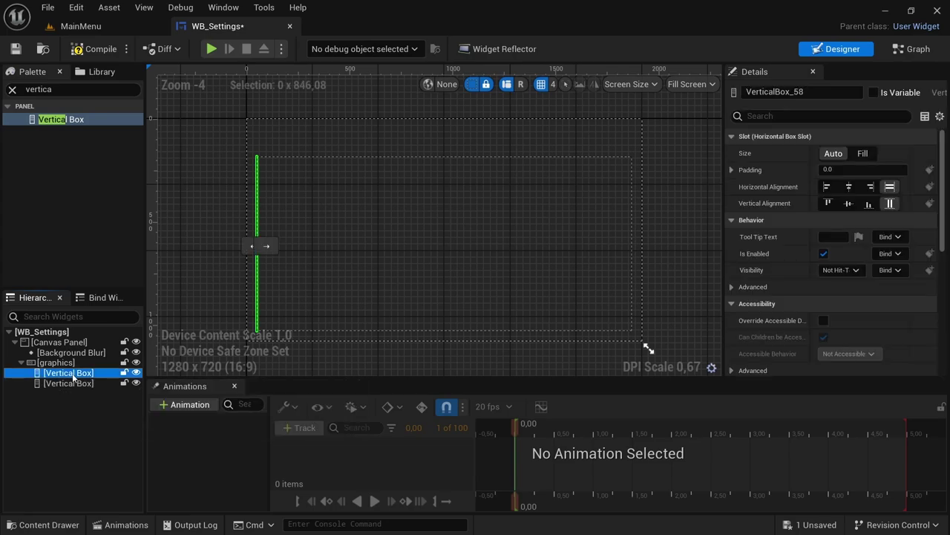
{"action": "left_click", "coordinate": [73, 374]}
{"action": "type", "text": "tit"}
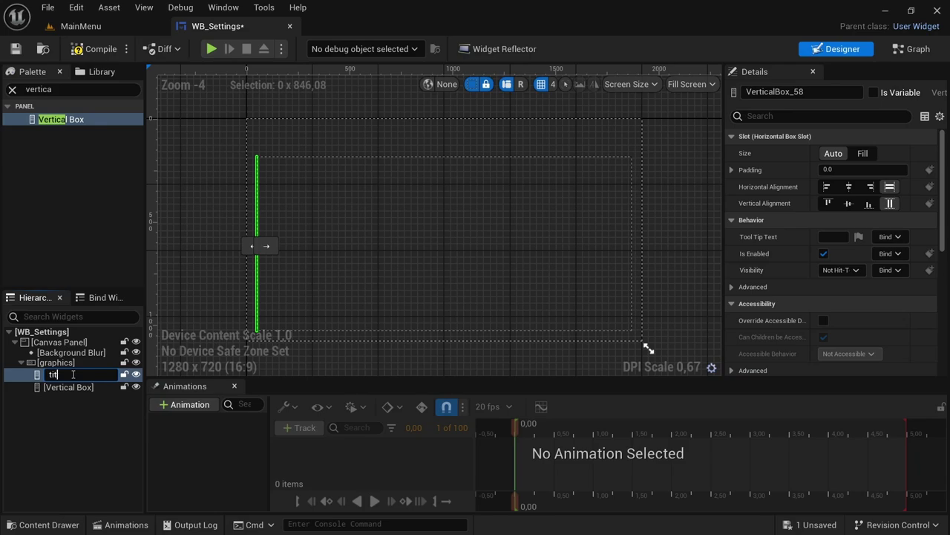
{"action": "key", "text": "Return"}
{"action": "left_click", "coordinate": [71, 386]}
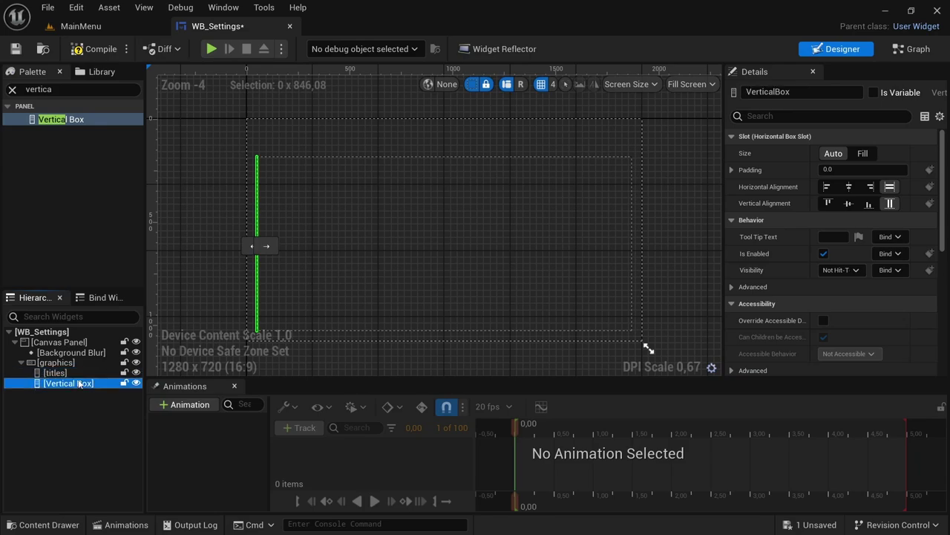
{"action": "left_click", "coordinate": [72, 385]}
{"action": "type", "text": "b"}
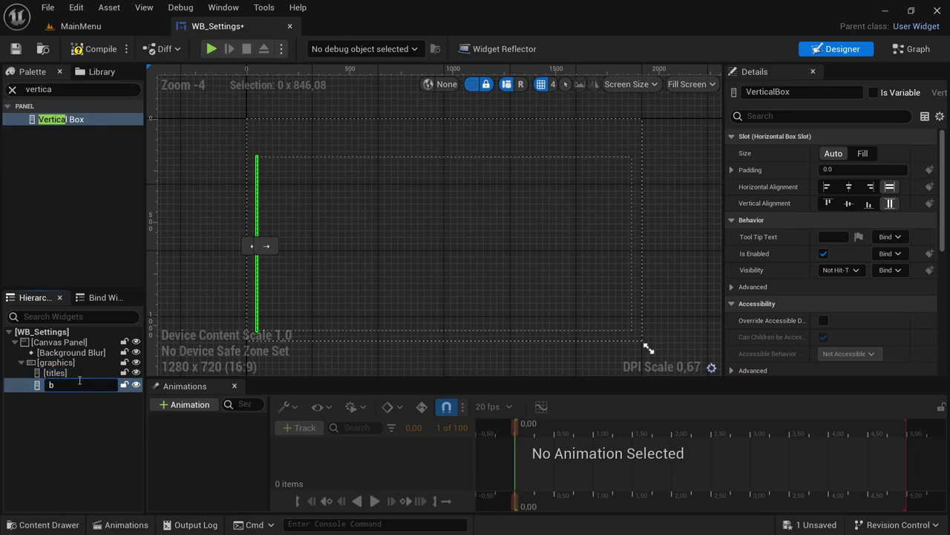
{"action": "type", "text": "uttons box"}
{"action": "key", "text": "Return"}
{"action": "left_click", "coordinate": [74, 373]}
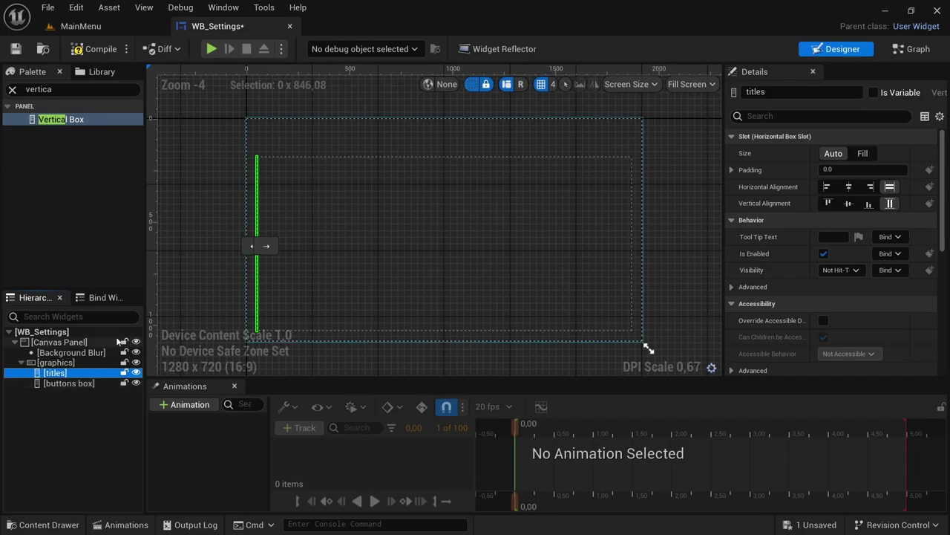
{"action": "left_click", "coordinate": [12, 89]}
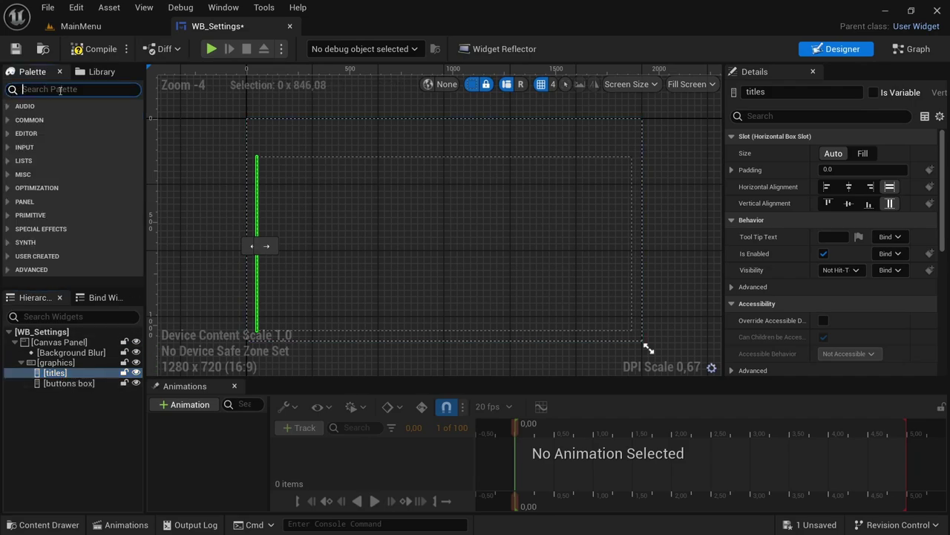
Step: Add a Text Block to titles and duplicate it into nine labels
{"action": "type", "text": "text"}
{"action": "left_click_drag", "start_coordinate": [46, 132], "coordinate": [77, 380]}
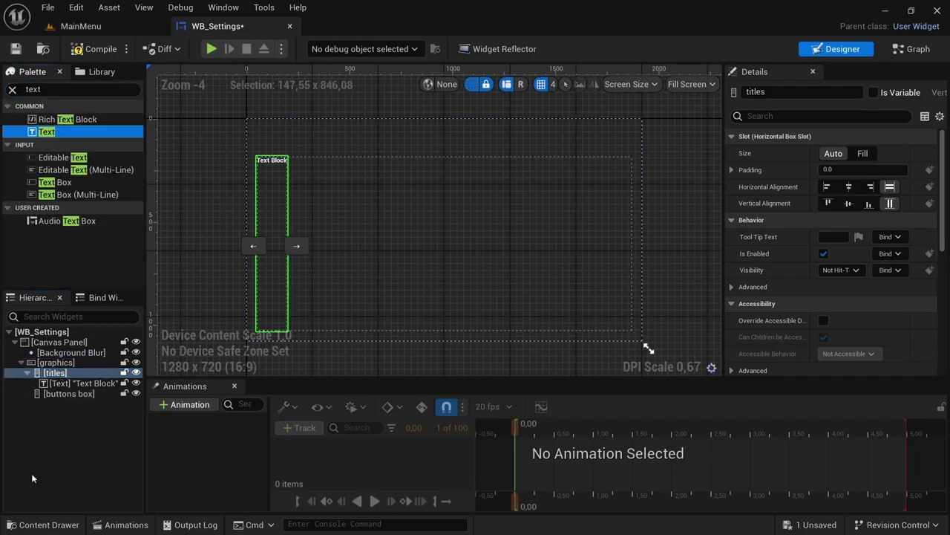
{"action": "left_click", "coordinate": [66, 391]}
{"action": "left_click", "coordinate": [82, 383]}
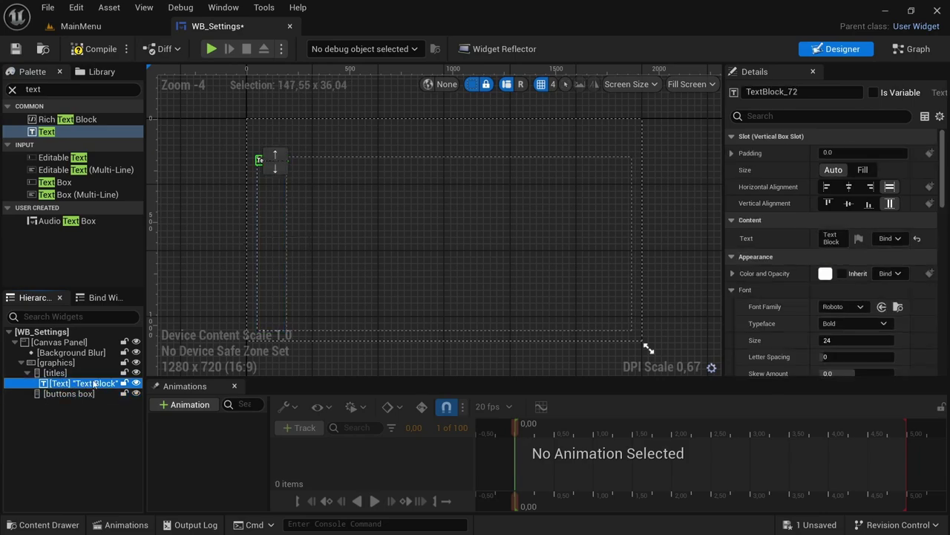
{"action": "key", "text": "ctrl+d"}
{"action": "key", "text": "ctrl+d"}
{"action": "key", "text": "ctrl+d"}
{"action": "key", "text": "ctrl+d"}
{"action": "key", "text": "ctrl+d"}
{"action": "key", "text": "ctrl+d"}
{"action": "key", "text": "ctrl+d"}
{"action": "key", "text": "ctrl+d"}
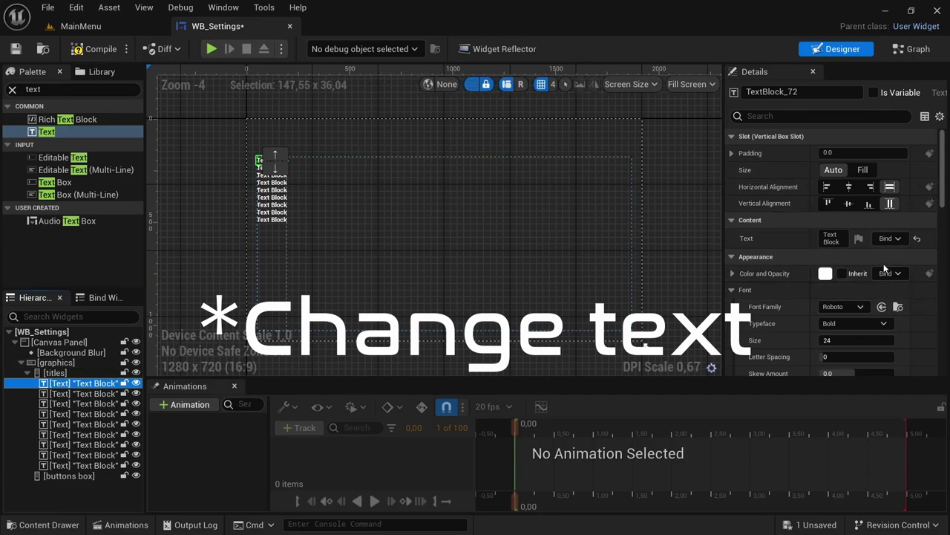
Step: Set the first two labels to 'Resolution' and 'View'
{"action": "left_click", "coordinate": [833, 239]}
{"action": "key", "text": "ctrl+a"}
{"action": "key", "text": "BackSpace"}
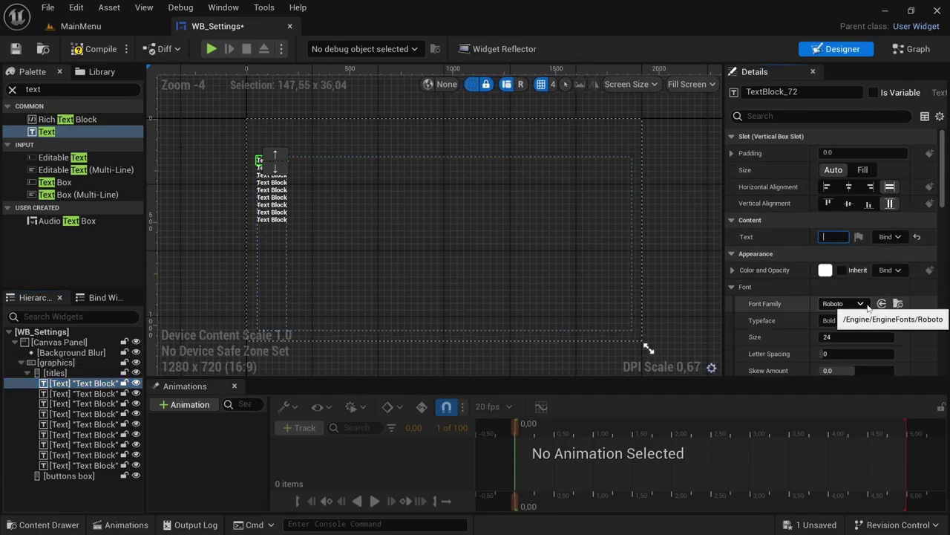
{"action": "type", "text": "Resolution"}
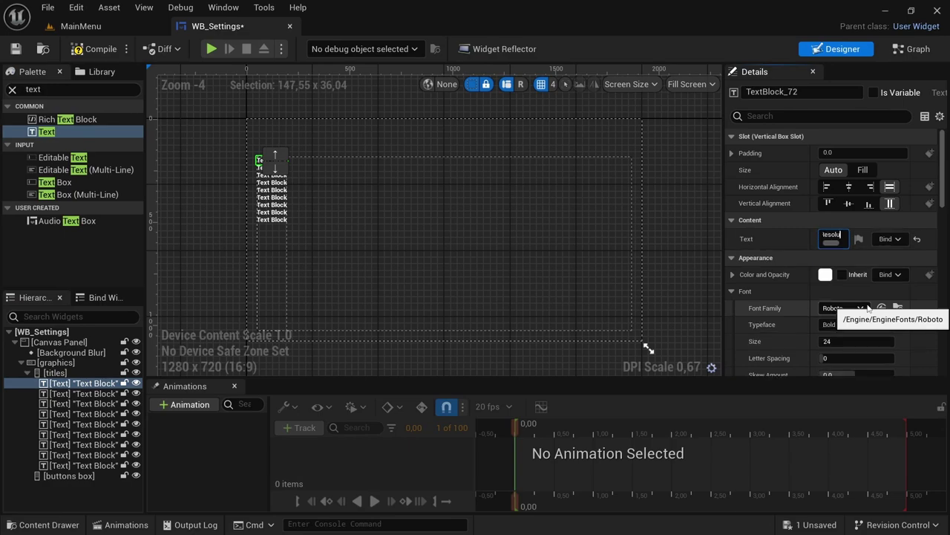
{"action": "key", "text": "Return"}
{"action": "key", "text": "Down"}
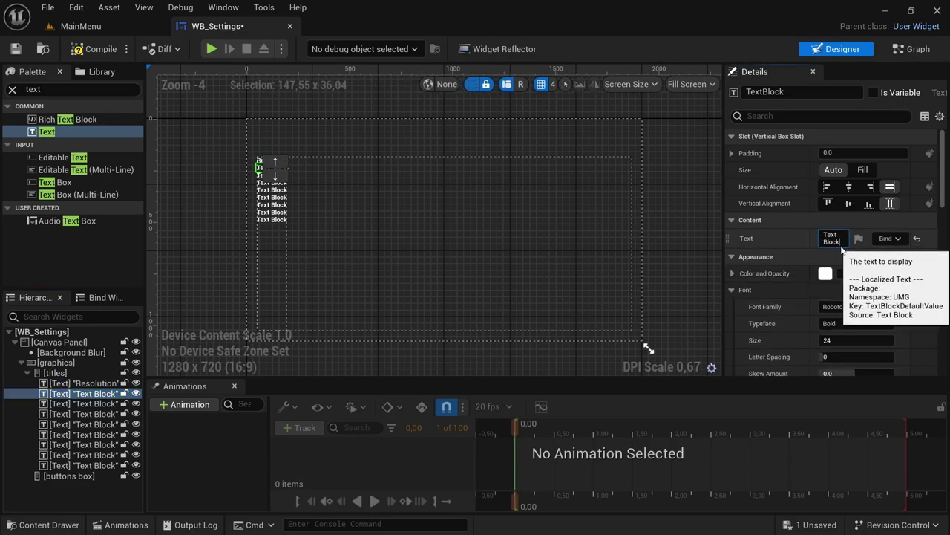
{"action": "key", "text": "ctrl+a"}
{"action": "type", "text": "View"}
{"action": "key", "text": "Return"}
{"action": "key", "text": "Down"}
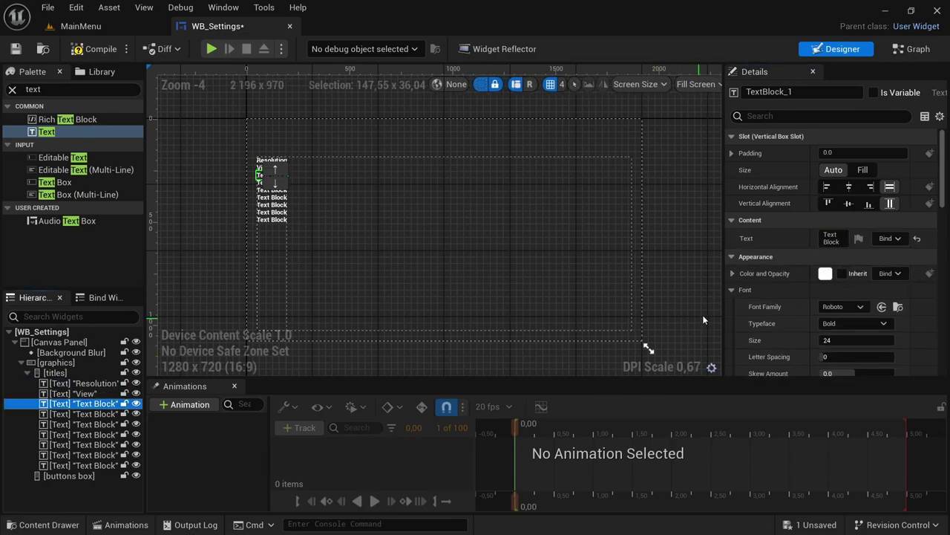
Step: Set the next labels to 'FPS Limit', 'Anti'Aliasing' and 'Reflection'
{"action": "left_click", "coordinate": [841, 239]}
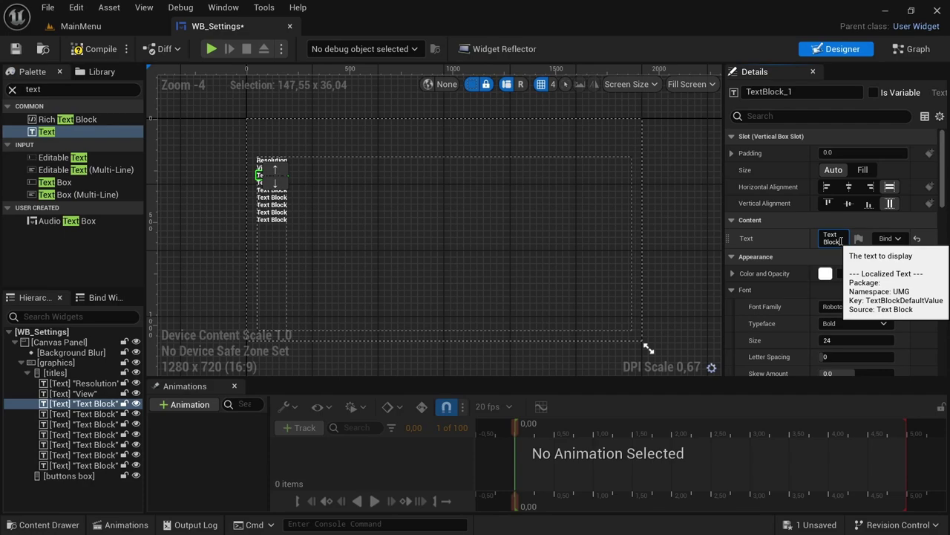
{"action": "key", "text": "ctrl+a"}
{"action": "key", "text": "BackSpace"}
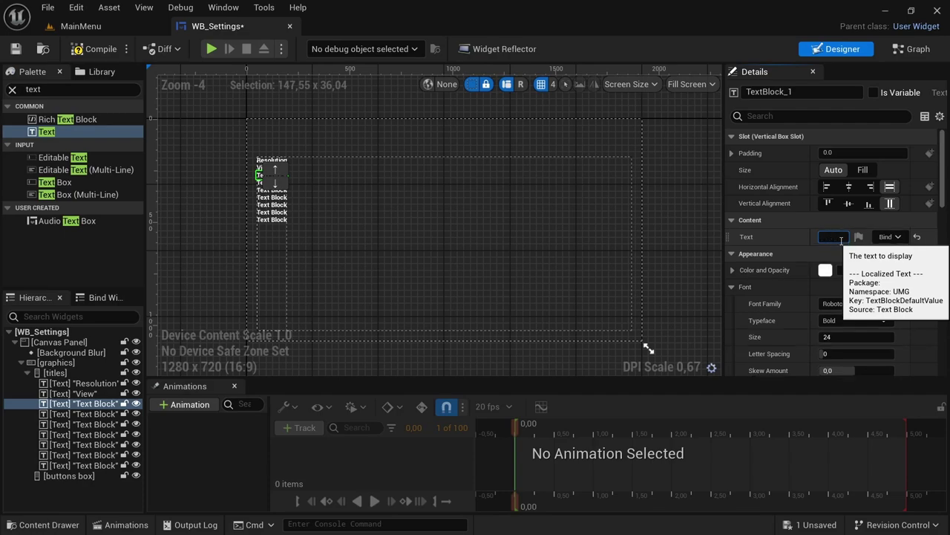
{"action": "type", "text": "FPS Limit"}
{"action": "key", "text": "Return"}
{"action": "left_click", "coordinate": [87, 416]}
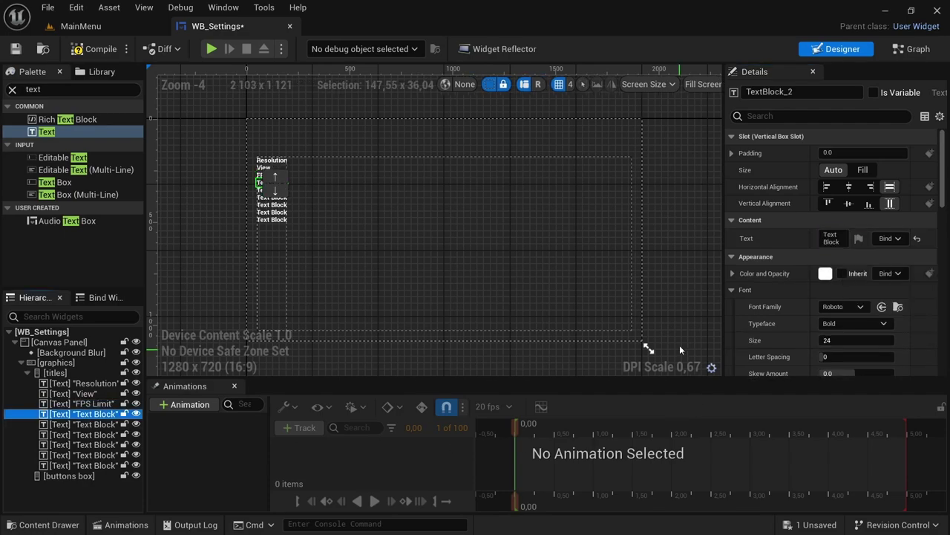
{"action": "left_click", "coordinate": [843, 241]}
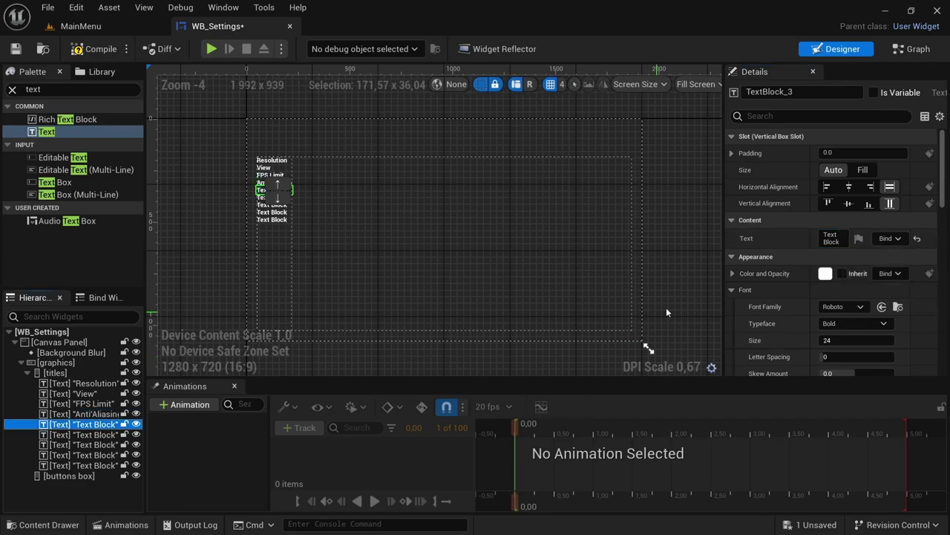
{"action": "left_click", "coordinate": [838, 240]}
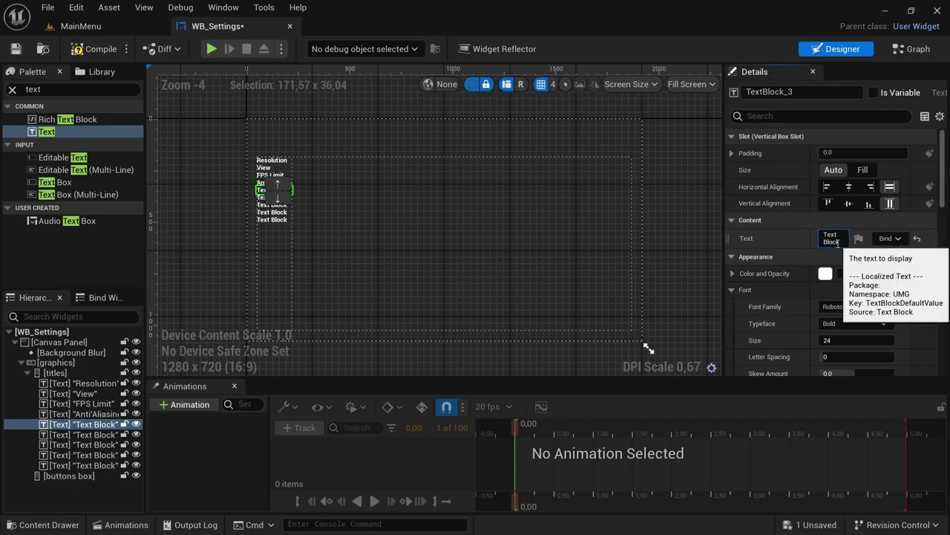
{"action": "type", "text": "Reflection"}
{"action": "key", "text": "Return"}
Step: Set the remaining labels to 'Shading', 'Shadows', 'Texture' and 'V-Sync'
{"action": "left_click", "coordinate": [87, 435]}
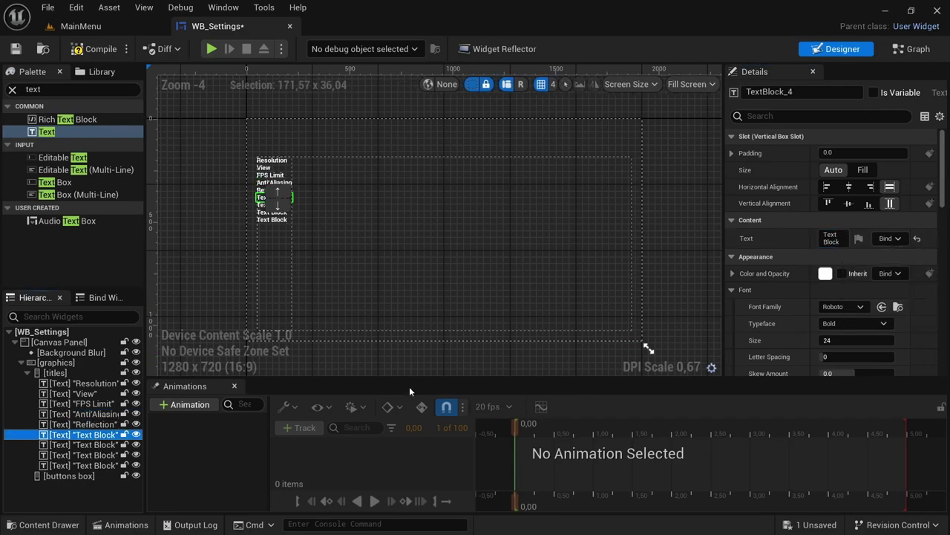
{"action": "left_click", "coordinate": [839, 239]}
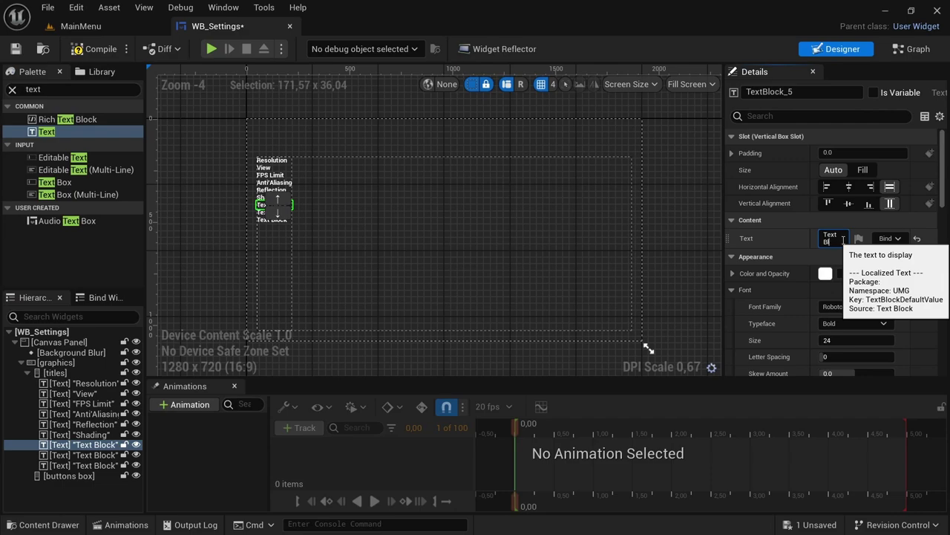
{"action": "key", "text": "BackSpace"}
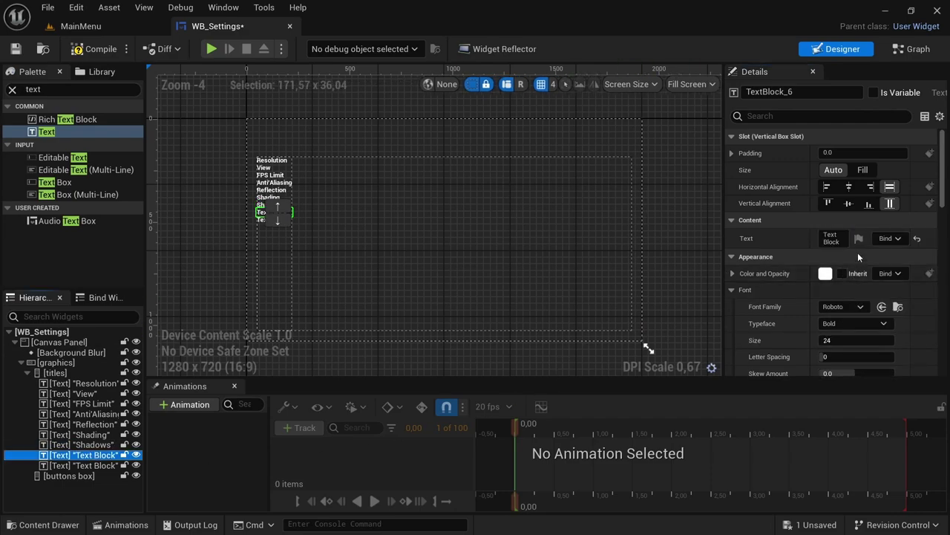
{"action": "left_click", "coordinate": [839, 239]}
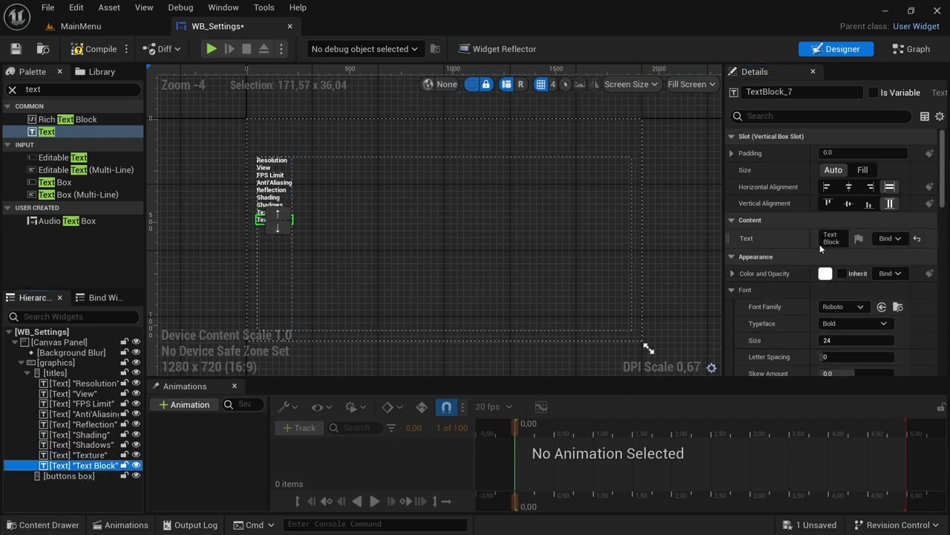
{"action": "left_click", "coordinate": [842, 241]}
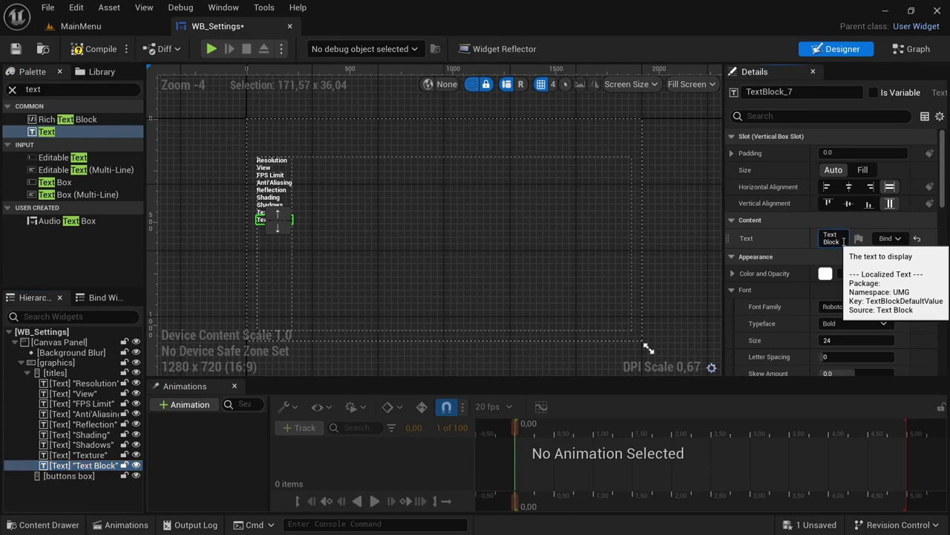
{"action": "type", "text": "V-Sync"}
{"action": "key", "text": "Return"}
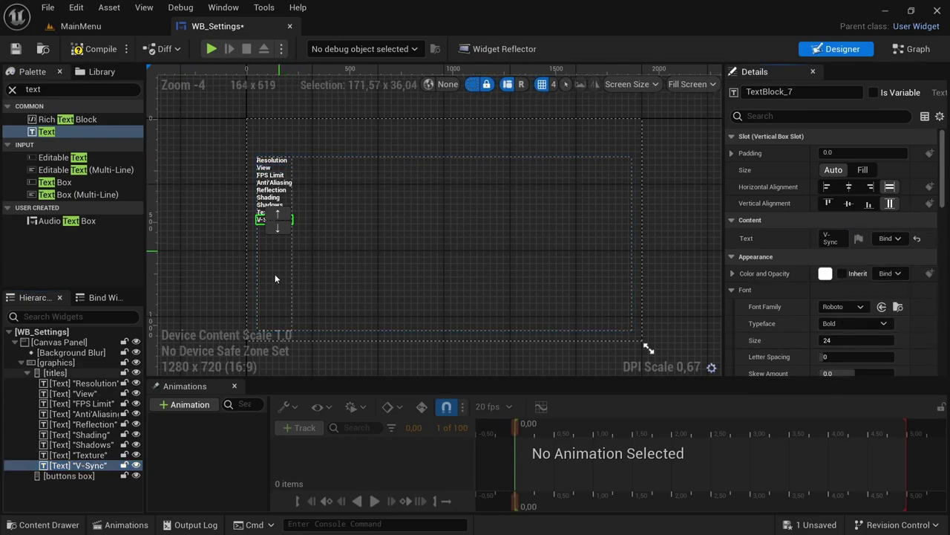
{"action": "left_click", "coordinate": [85, 383]}
Step: Give all nine setting labels Fill size and Center vertical alignment
{"action": "left_click", "coordinate": [74, 465], "text": "ctrl"}
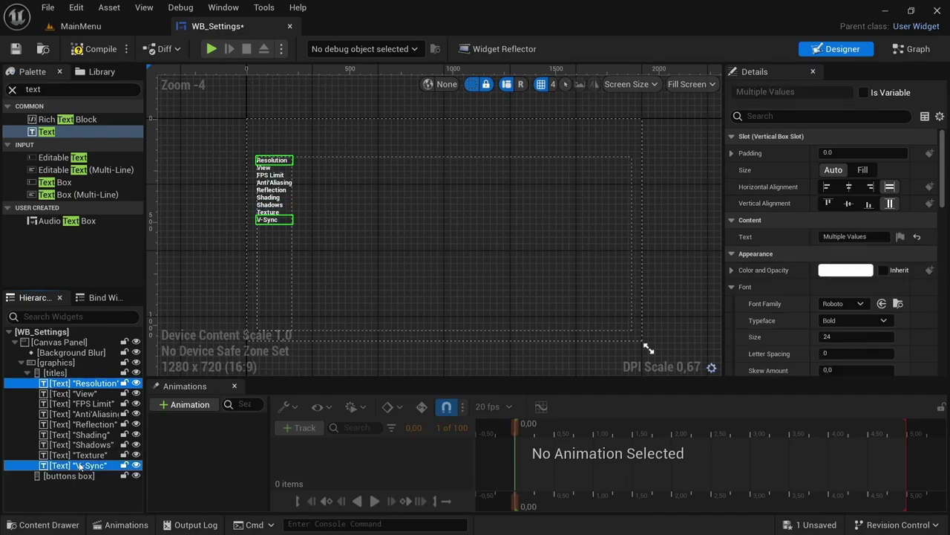
{"action": "left_click", "coordinate": [88, 384]}
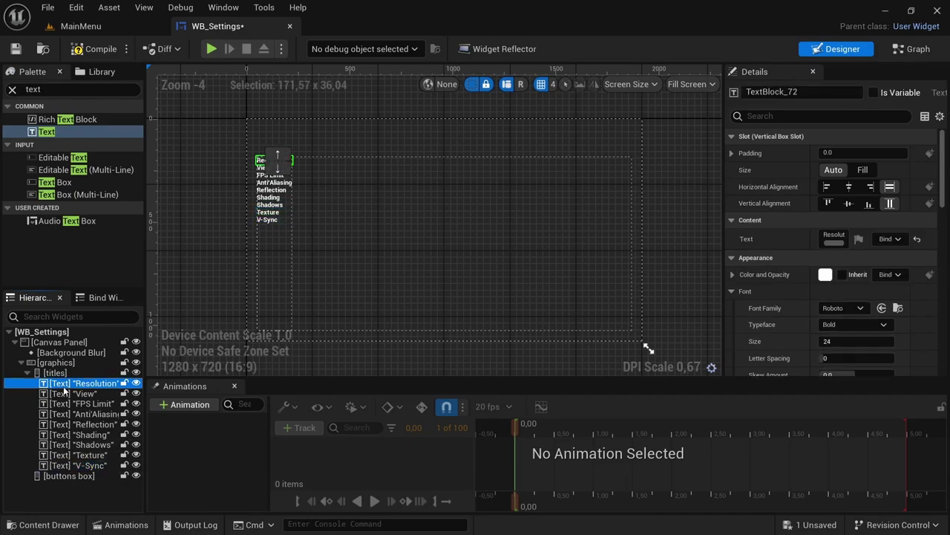
{"action": "left_click", "coordinate": [83, 465], "text": "shift"}
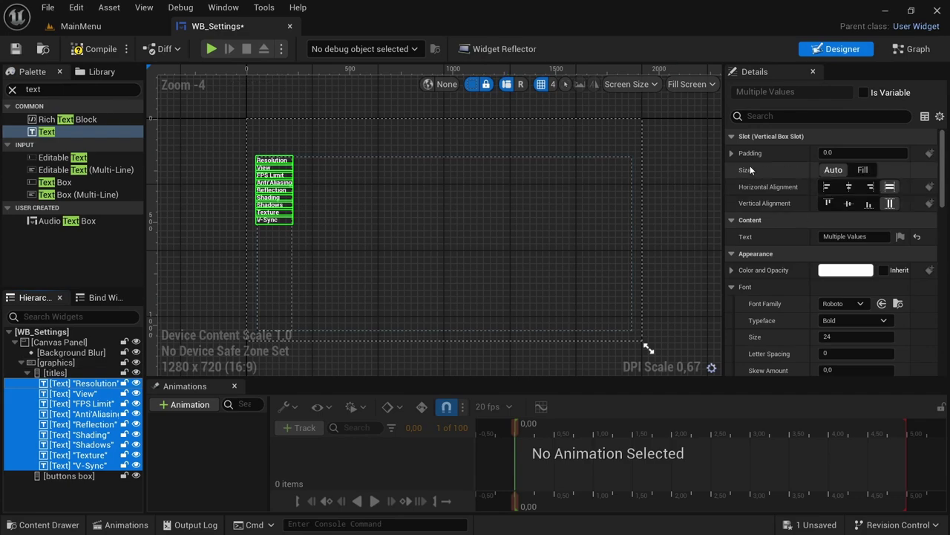
{"action": "left_click", "coordinate": [862, 171]}
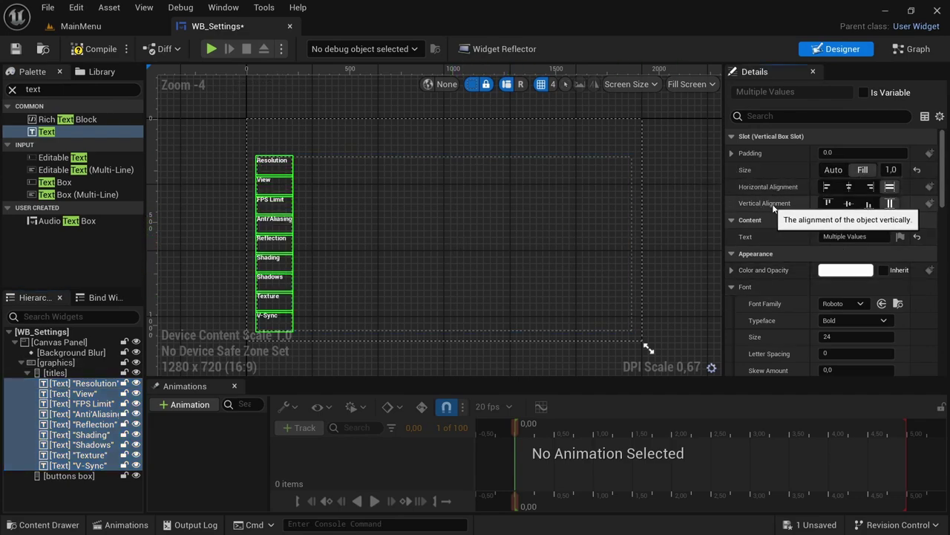
{"action": "left_click", "coordinate": [847, 204]}
{"action": "left_click", "coordinate": [46, 362]}
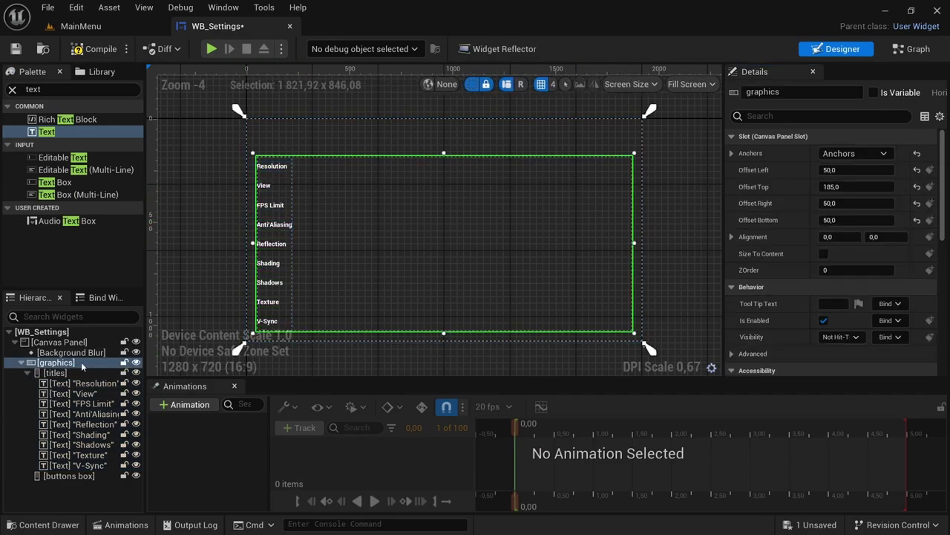
{"action": "left_click", "coordinate": [27, 373]}
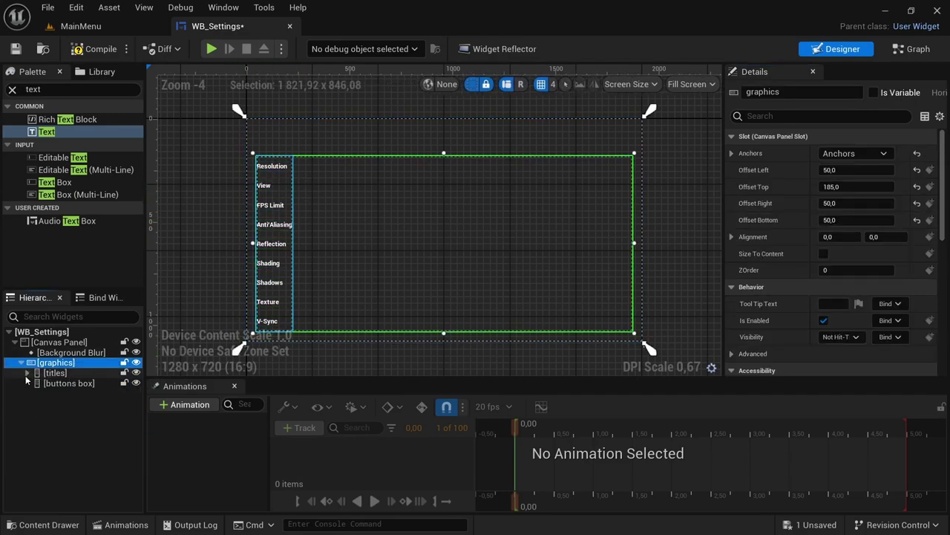
{"action": "left_click", "coordinate": [78, 384]}
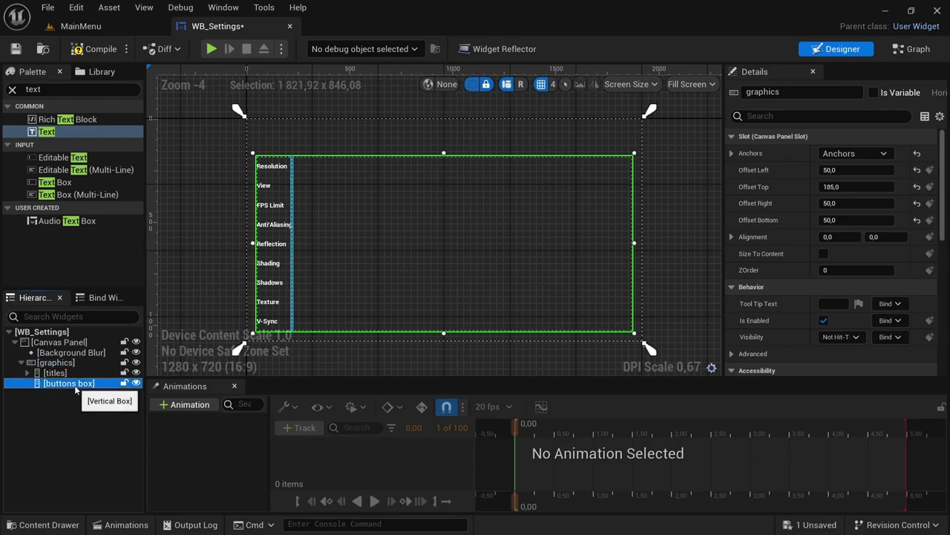
Step: Add a Button to buttons box and place a Text Block inside it
{"action": "left_click", "coordinate": [12, 89]}
{"action": "type", "text": "button"}
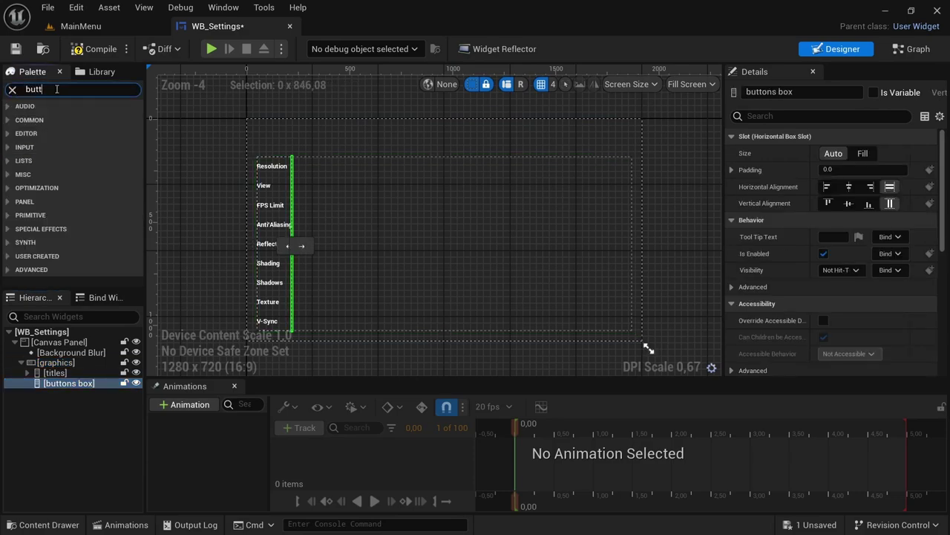
{"action": "left_click_drag", "start_coordinate": [51, 119], "coordinate": [59, 383]}
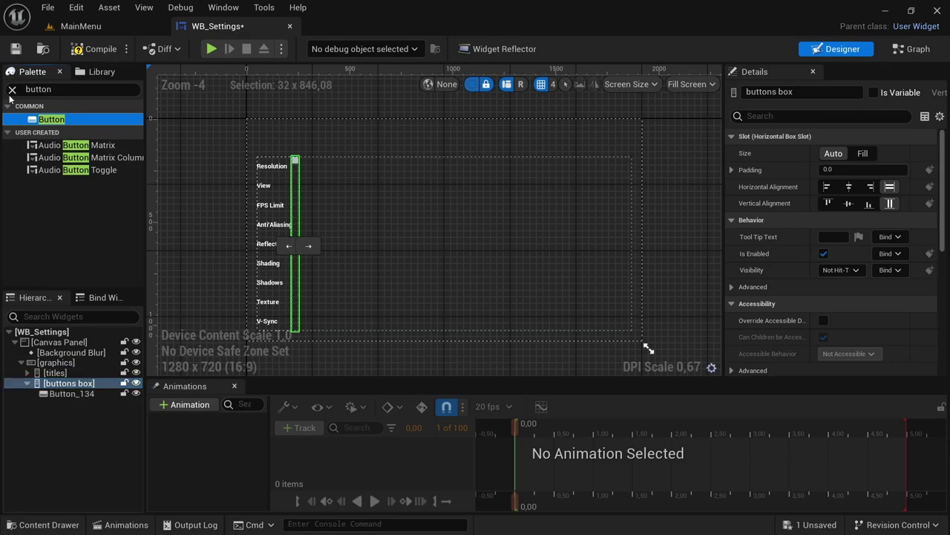
{"action": "left_click", "coordinate": [12, 89]}
{"action": "type", "text": "text"}
{"action": "left_click_drag", "start_coordinate": [46, 131], "coordinate": [65, 394]}
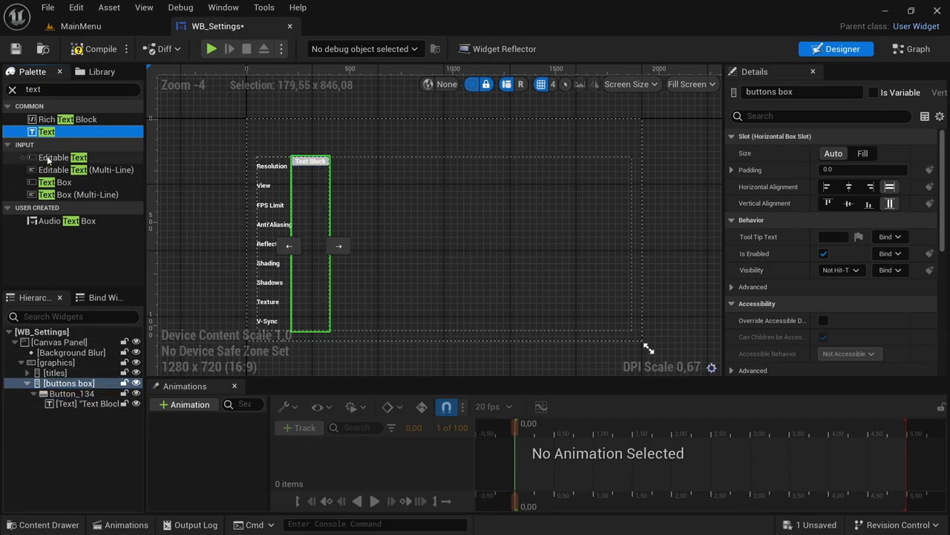
{"action": "left_click", "coordinate": [12, 89]}
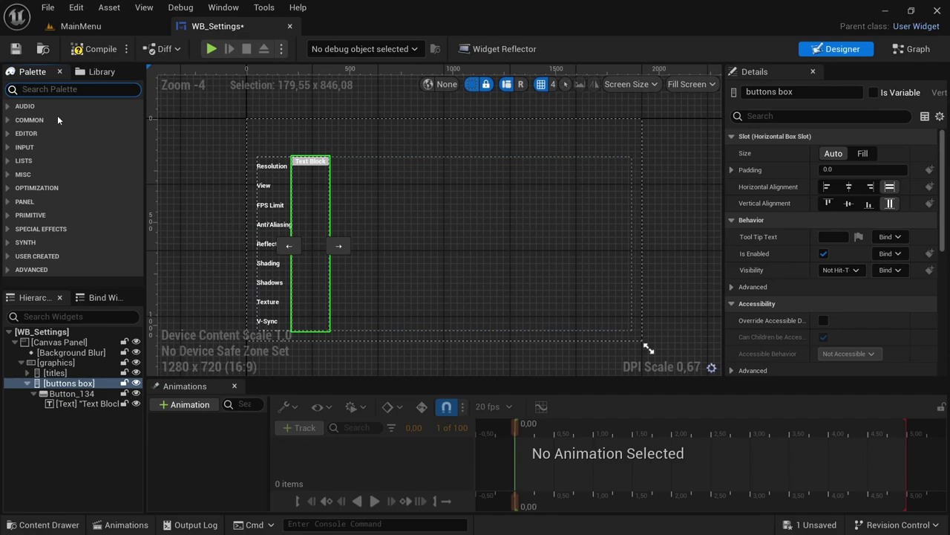
Step: Add a ComboBoxString and a Horizontal Box to buttons box, nesting the combo box inside
{"action": "type", "text": "combo"}
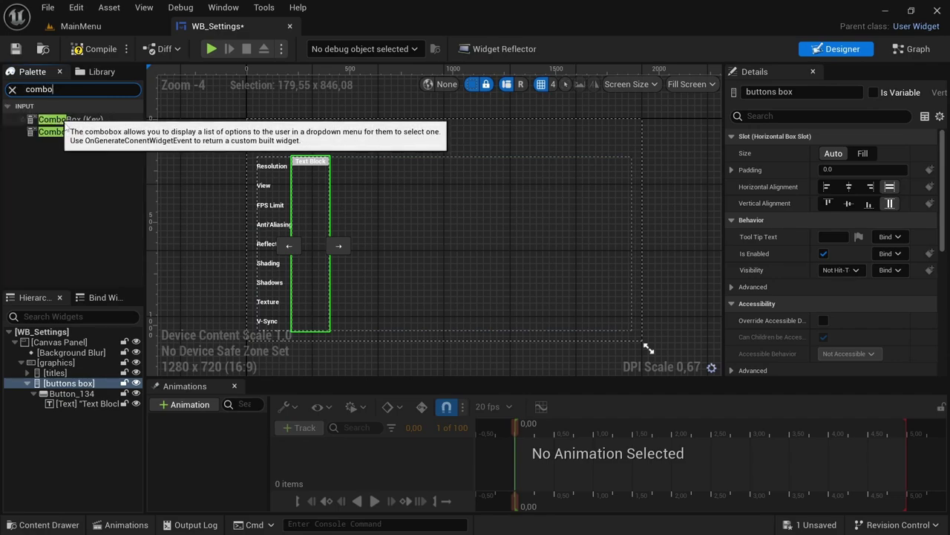
{"action": "left_click_drag", "start_coordinate": [79, 133], "coordinate": [65, 394]}
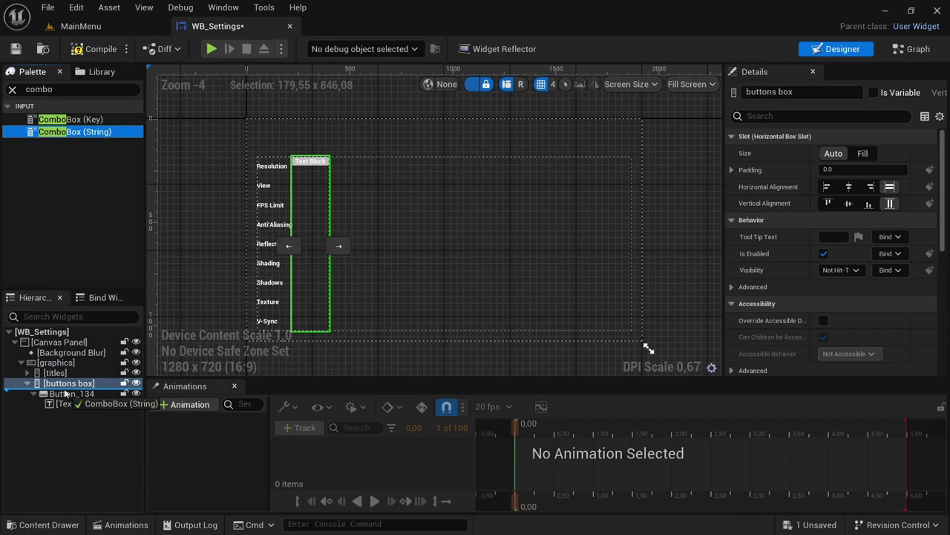
{"action": "left_click_drag", "start_coordinate": [65, 394], "coordinate": [65, 394]}
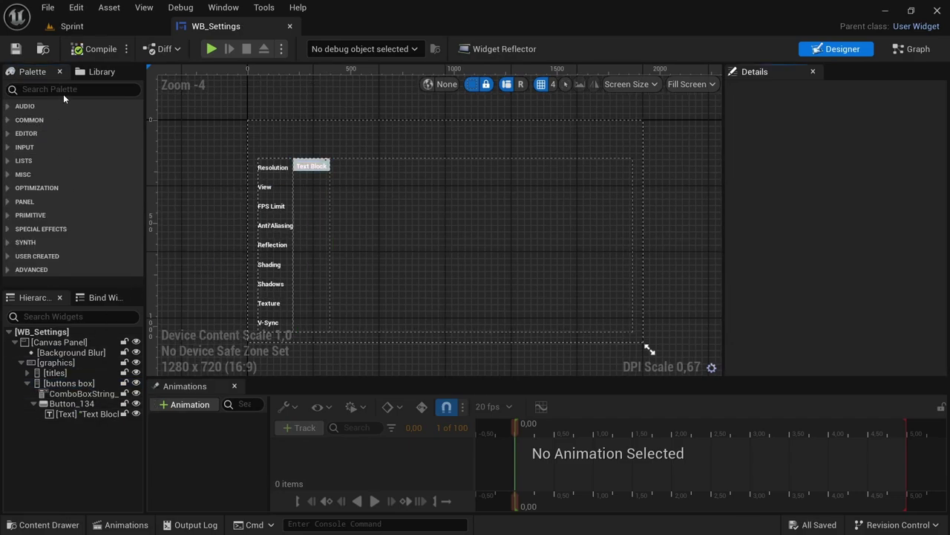
{"action": "left_click", "coordinate": [65, 92]}
{"action": "type", "text": "hor"}
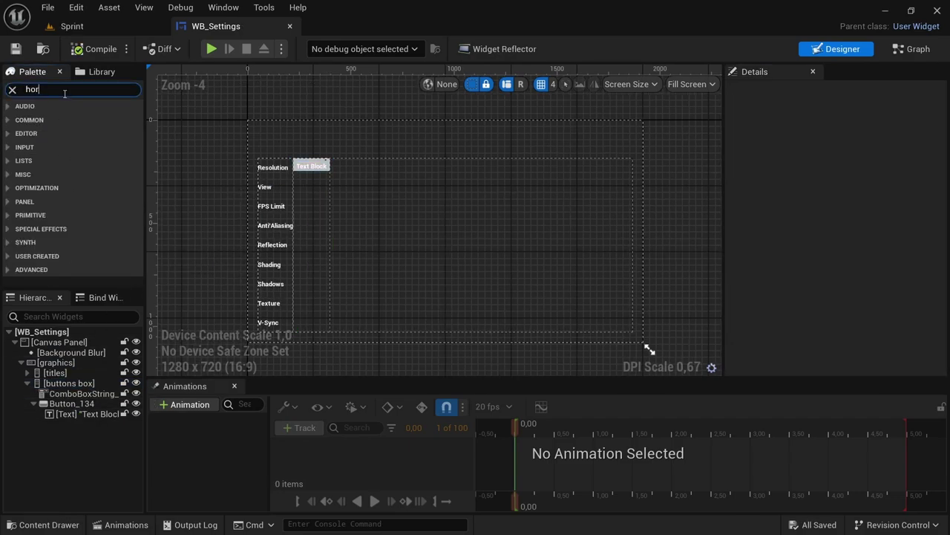
{"action": "left_click_drag", "start_coordinate": [59, 119], "coordinate": [63, 390]}
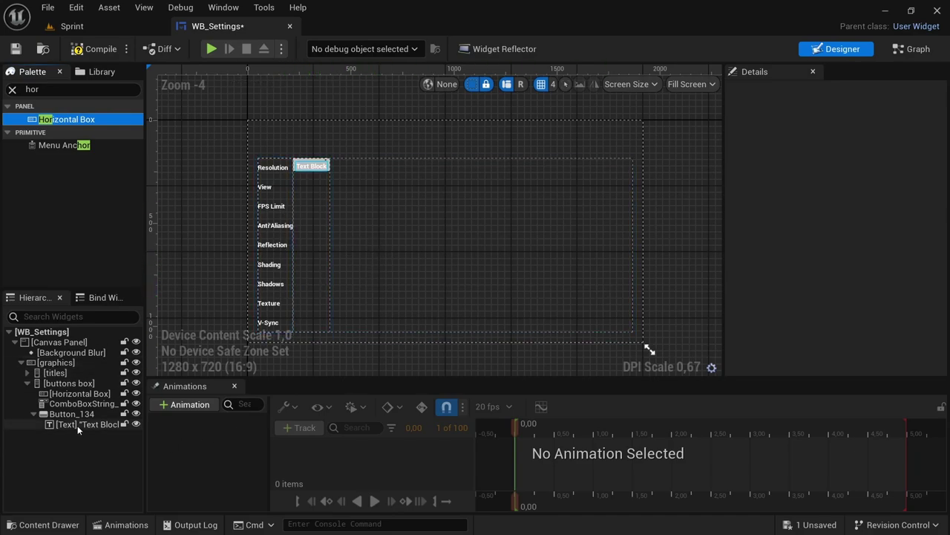
{"action": "left_click_drag", "start_coordinate": [69, 406], "coordinate": [83, 395]}
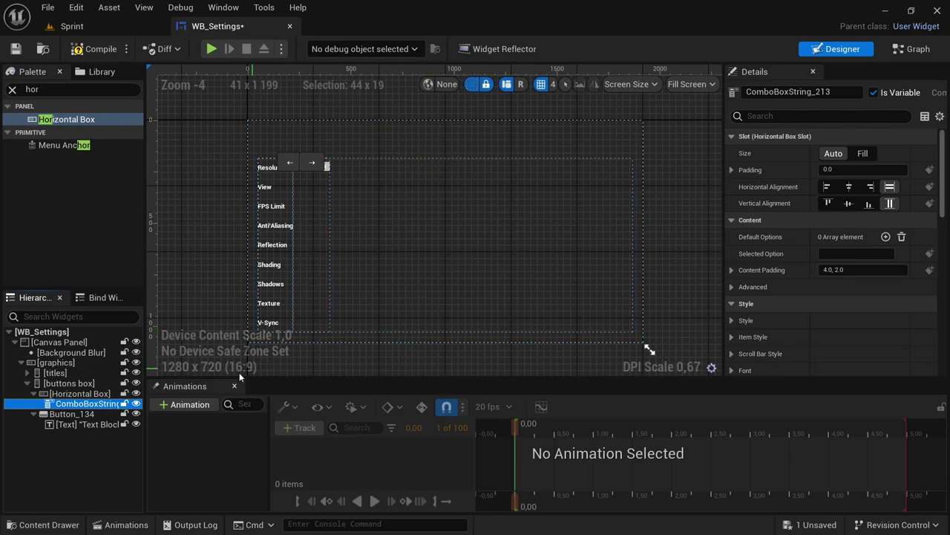
{"action": "left_click", "coordinate": [34, 393]}
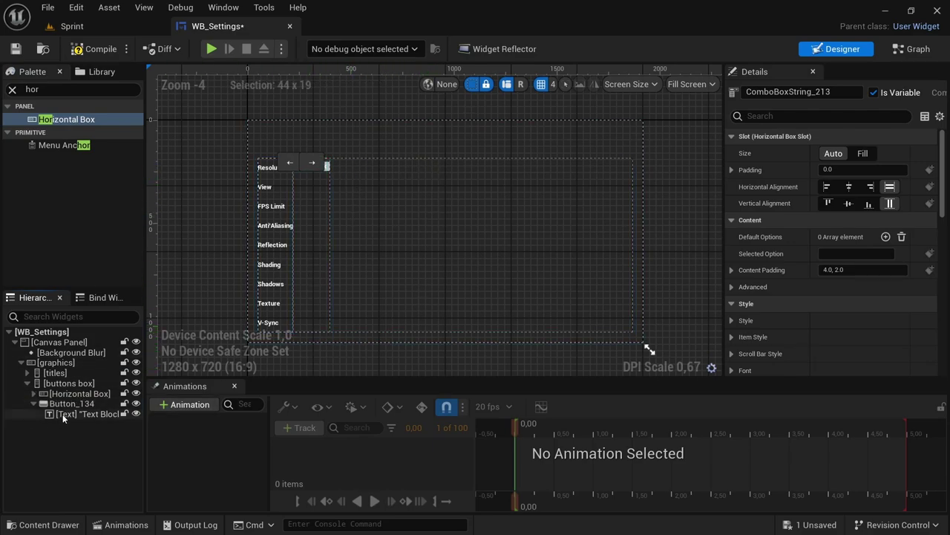
Step: Add a second Horizontal Box under buttons box and move Button_134 into it
{"action": "left_click_drag", "start_coordinate": [75, 368], "coordinate": [72, 408]}
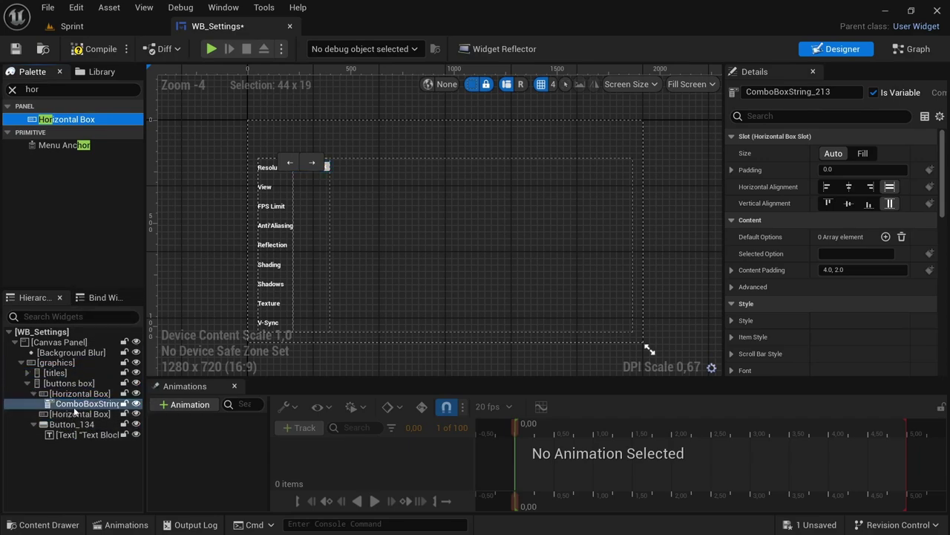
{"action": "left_click", "coordinate": [64, 423]}
{"action": "left_click_drag", "start_coordinate": [68, 420], "coordinate": [87, 406]}
{"action": "left_click", "coordinate": [87, 405]}
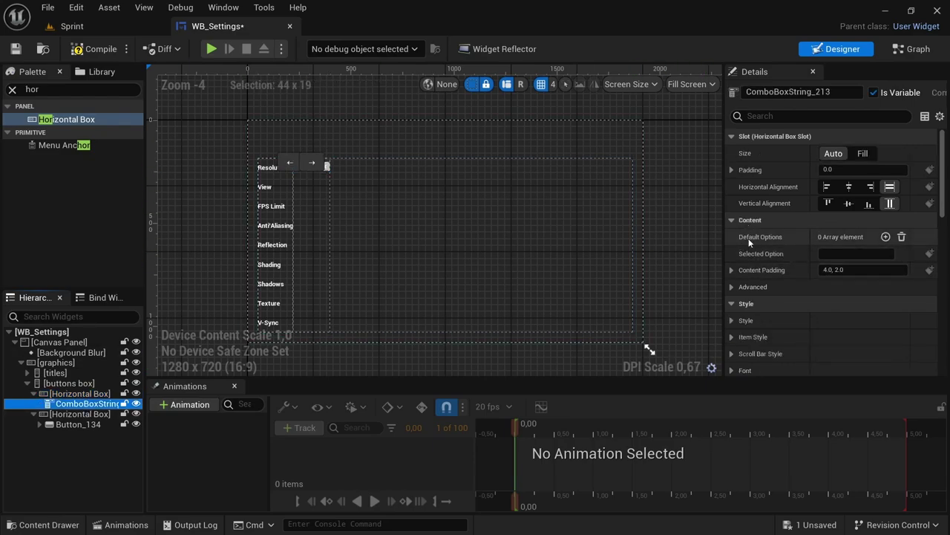
Step: Give the combo box options 2560x1440, 1920x1080, 1536x864 and 1280x720
{"action": "left_click", "coordinate": [885, 236]}
{"action": "left_click", "coordinate": [885, 236]}
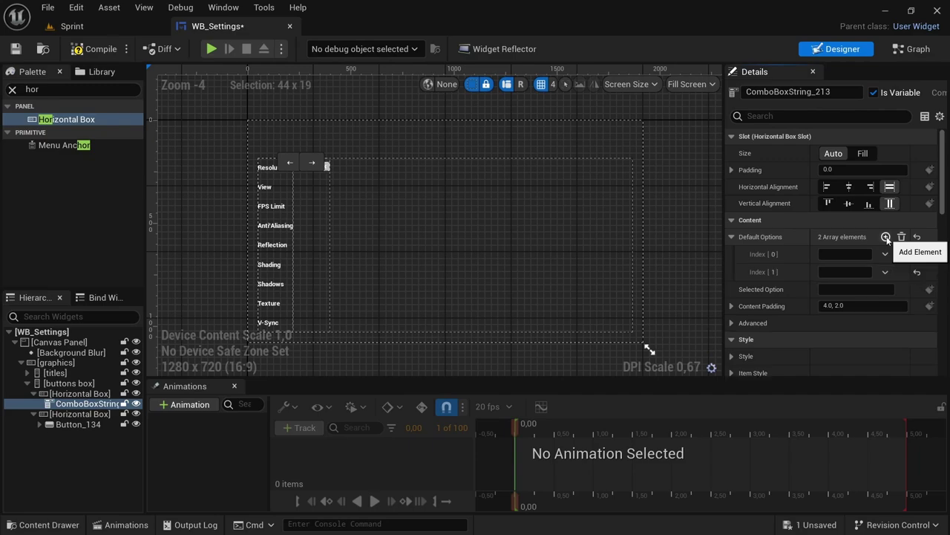
{"action": "left_click", "coordinate": [885, 236]}
{"action": "left_click", "coordinate": [885, 236]}
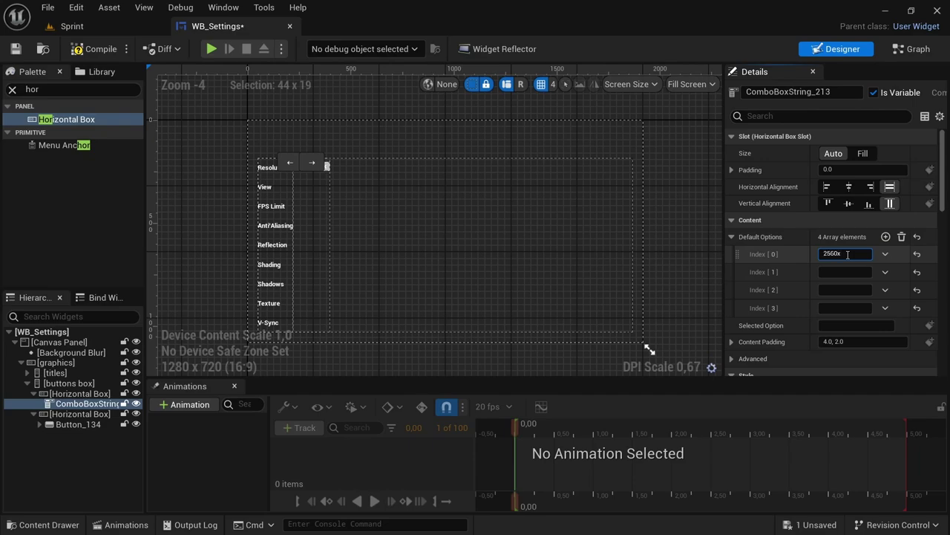
{"action": "left_click", "coordinate": [828, 271]}
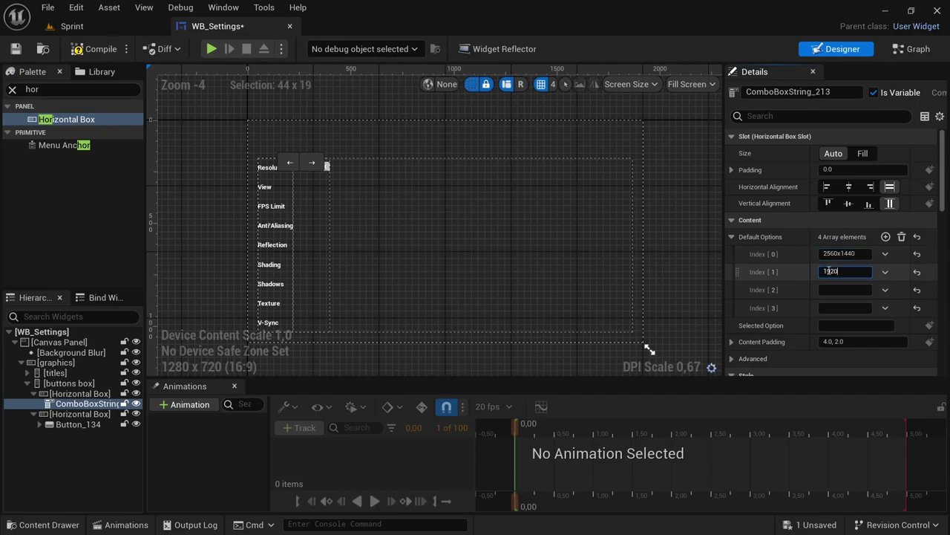
{"action": "left_click", "coordinate": [829, 290]}
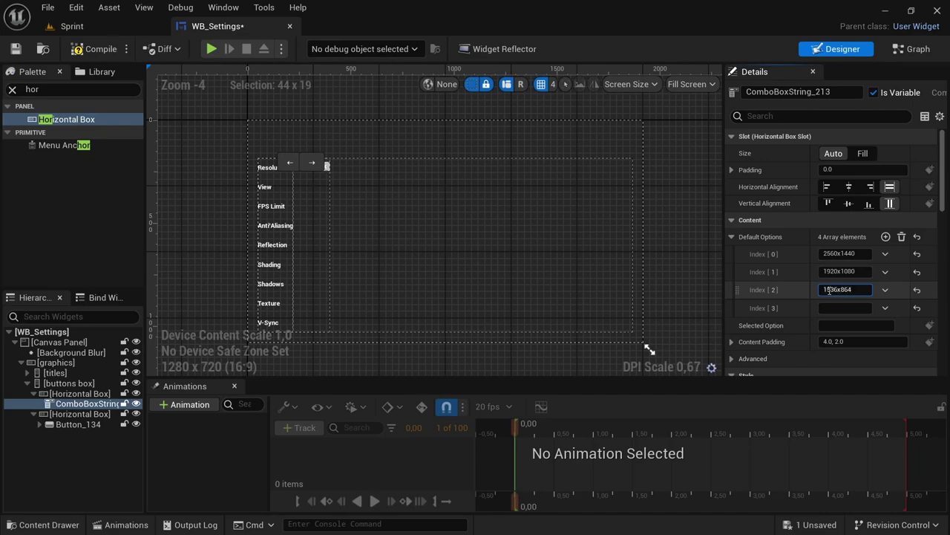
{"action": "left_click", "coordinate": [829, 307]}
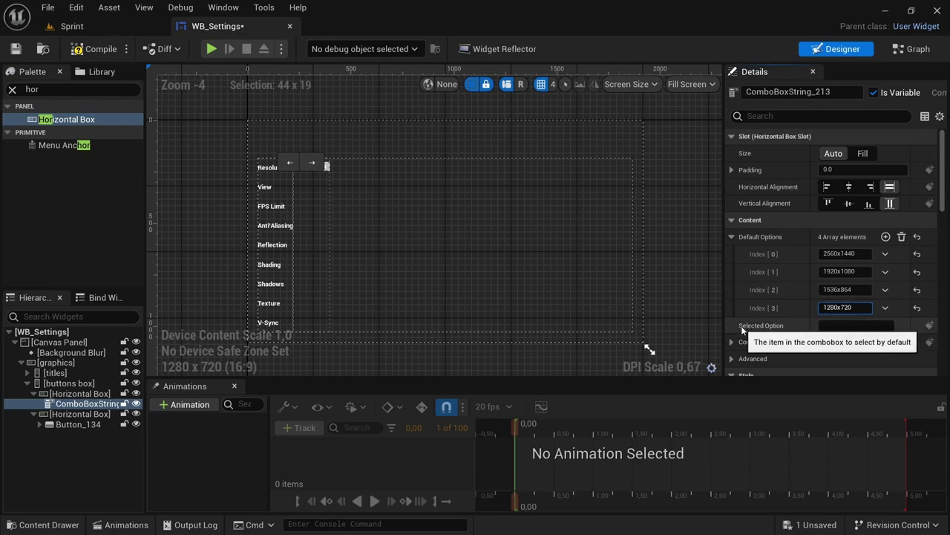
{"action": "left_click", "coordinate": [863, 327]}
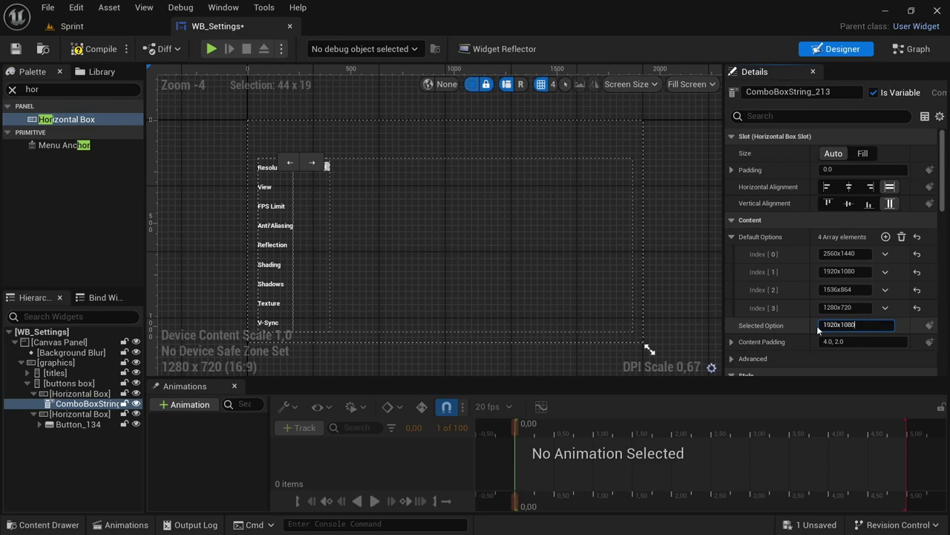
Step: Set the combo box's Selected Option to 1920x1080 and save the widget
{"action": "type", "text": "1920x1080"}
{"action": "key", "text": "Return"}
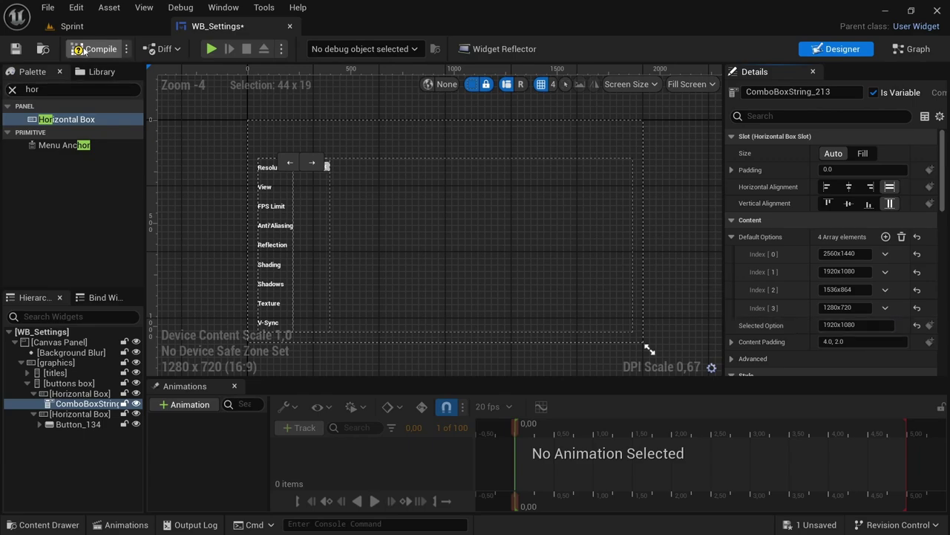
{"action": "left_click", "coordinate": [16, 49]}
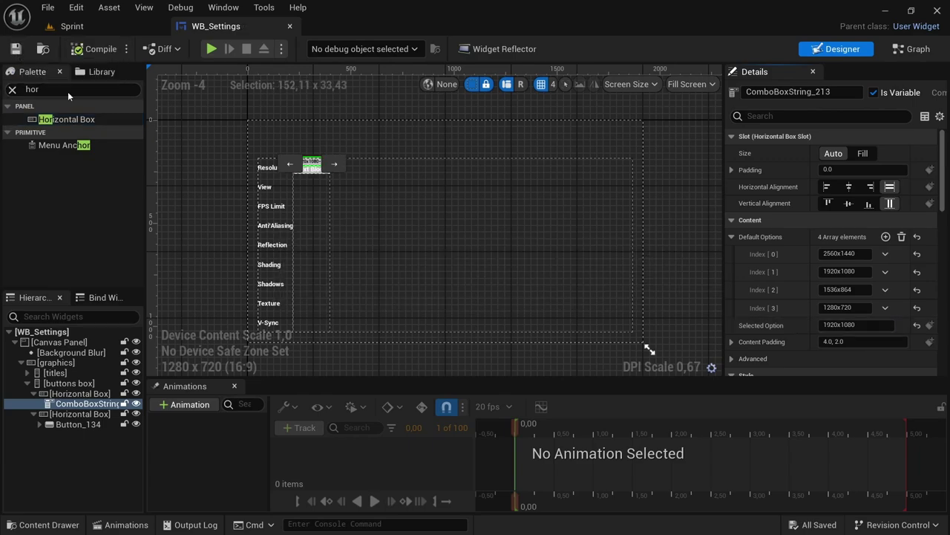
{"action": "scroll", "coordinate": [282, 154], "scroll_direction": "up", "scroll_amount": 10}
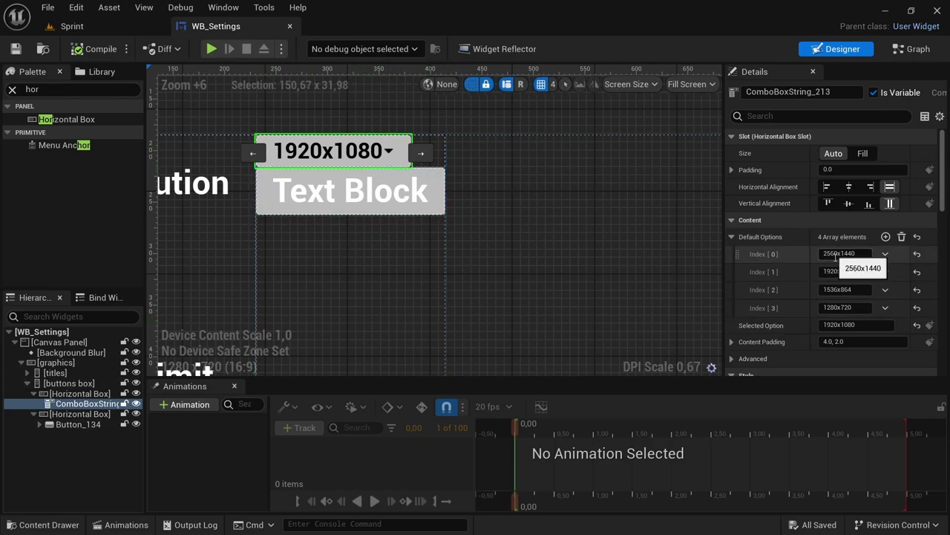
{"action": "scroll", "coordinate": [570, 274], "scroll_direction": "down", "scroll_amount": 6}
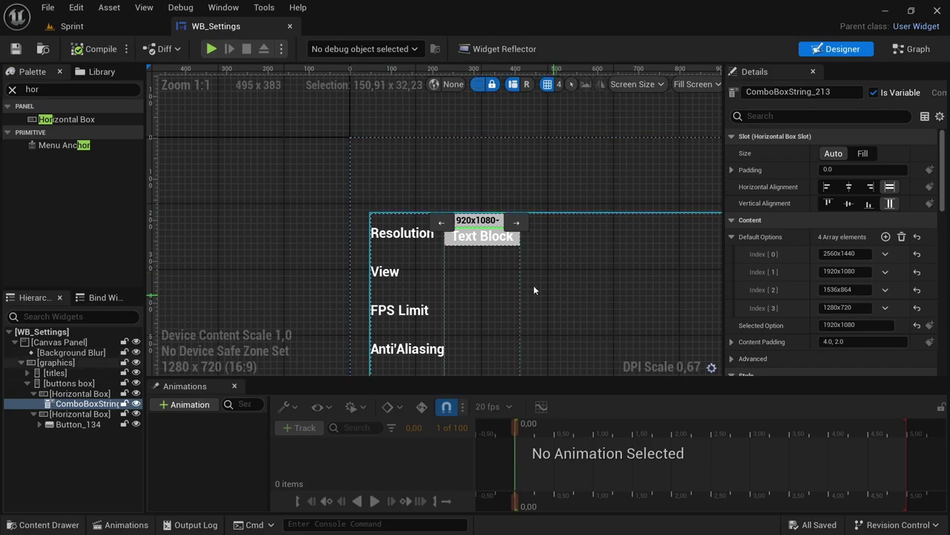
{"action": "scroll", "coordinate": [455, 269], "scroll_direction": "down", "scroll_amount": 3}
{"action": "right_click_drag", "start_coordinate": [454, 264], "coordinate": [353, 210]}
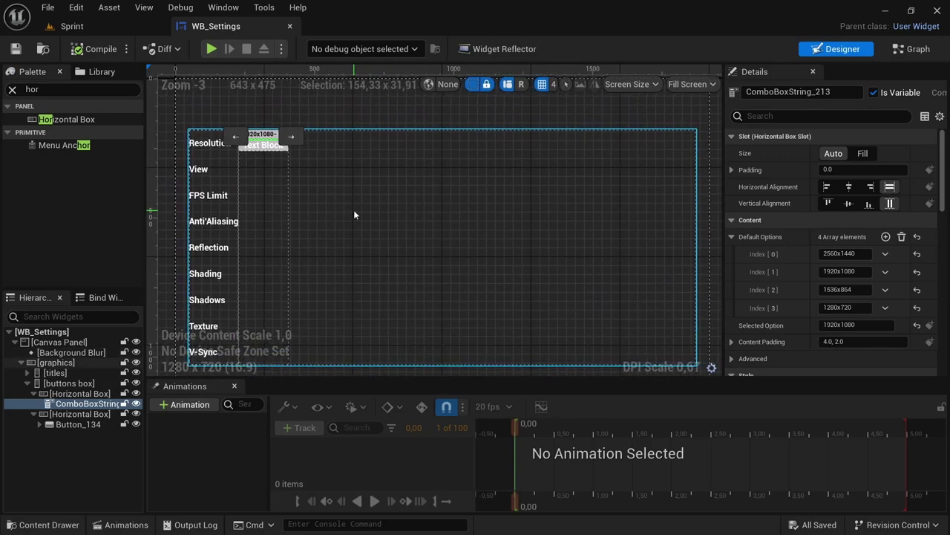
{"action": "left_click", "coordinate": [77, 424]}
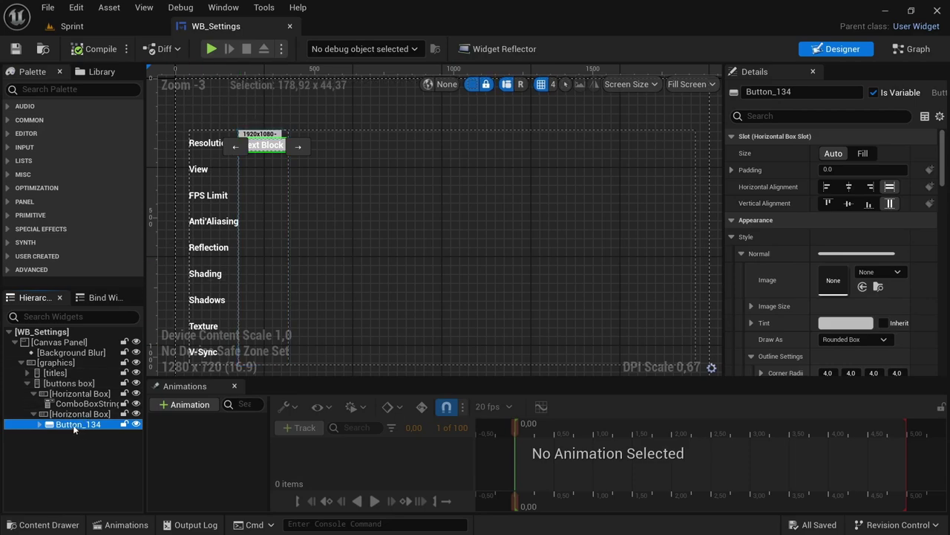
Step: Duplicate Button_134 and set the copy's size to Fill
{"action": "key", "text": "ctrl+d"}
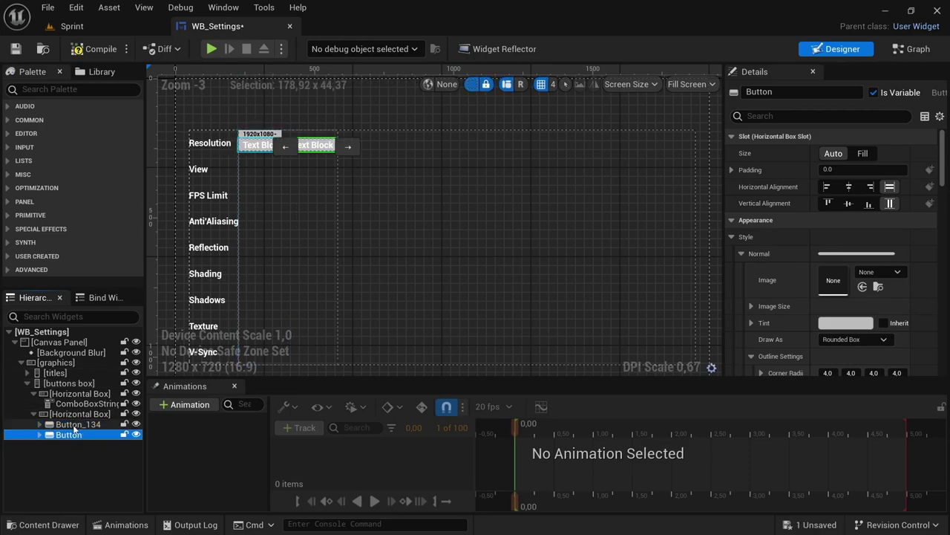
{"action": "left_click", "coordinate": [863, 153]}
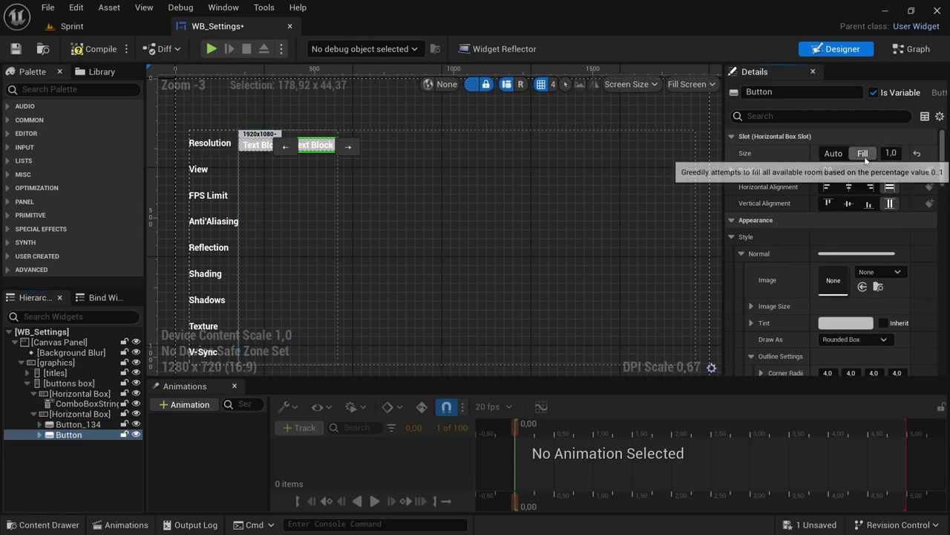
{"action": "left_click", "coordinate": [76, 424]}
Step: Set buttons box size to Fill and move the titles column into it
{"action": "left_click", "coordinate": [78, 394]}
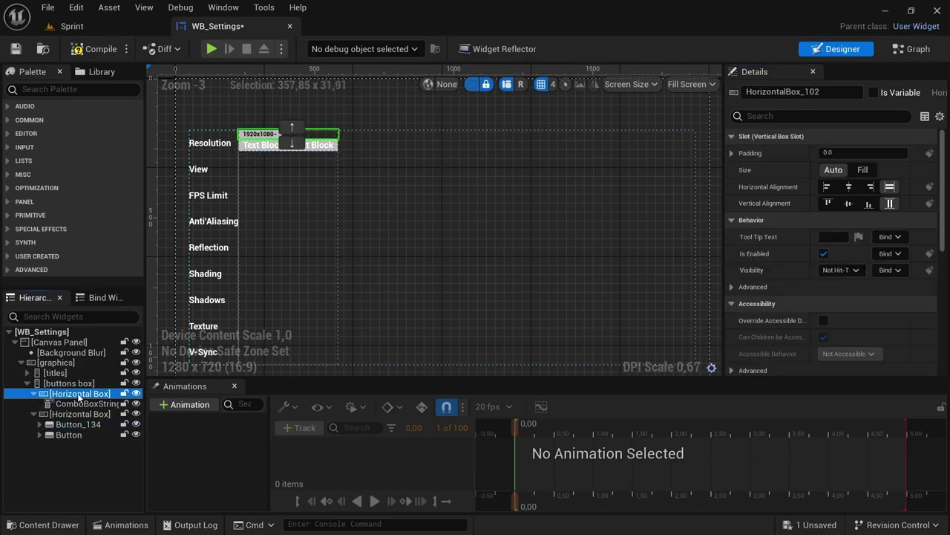
{"action": "left_click", "coordinate": [66, 383]}
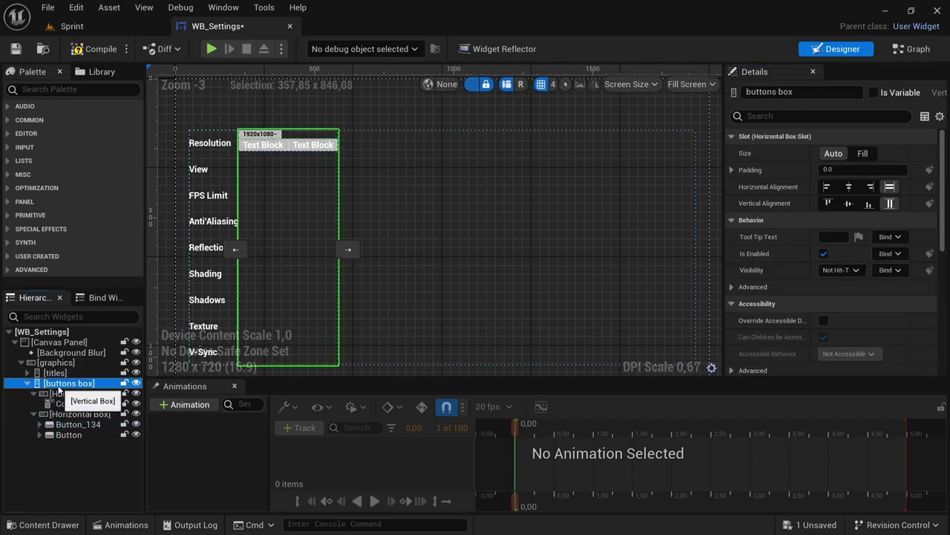
{"action": "left_click", "coordinate": [862, 152]}
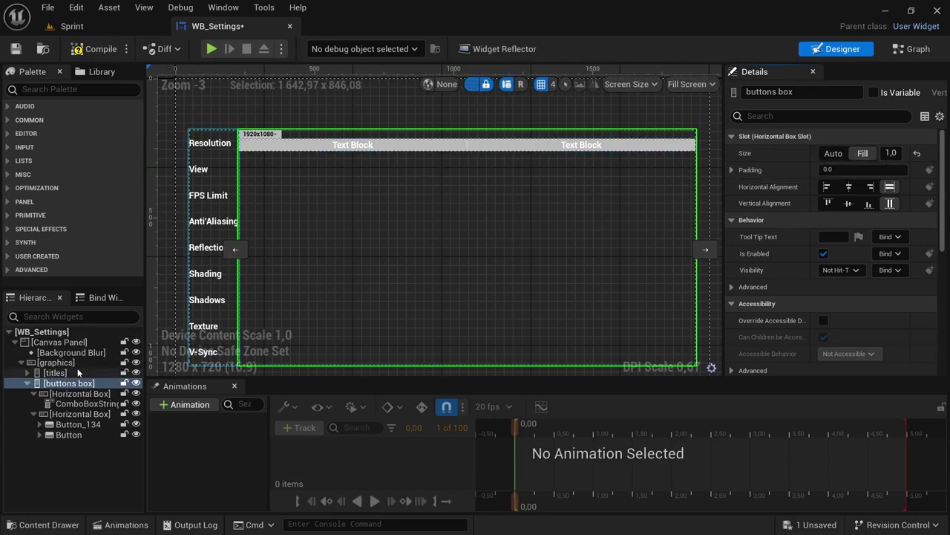
{"action": "left_click", "coordinate": [53, 372]}
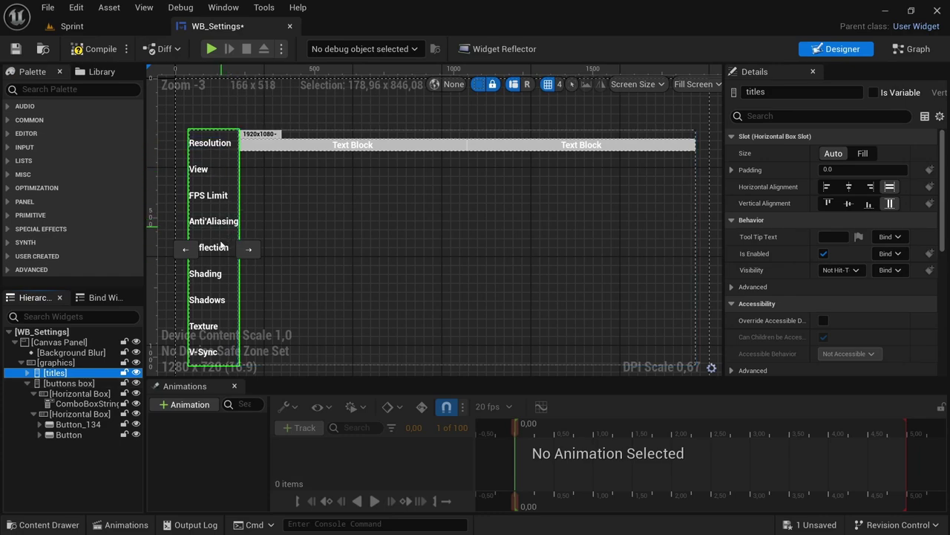
{"action": "left_click_drag", "start_coordinate": [214, 159], "coordinate": [222, 290]}
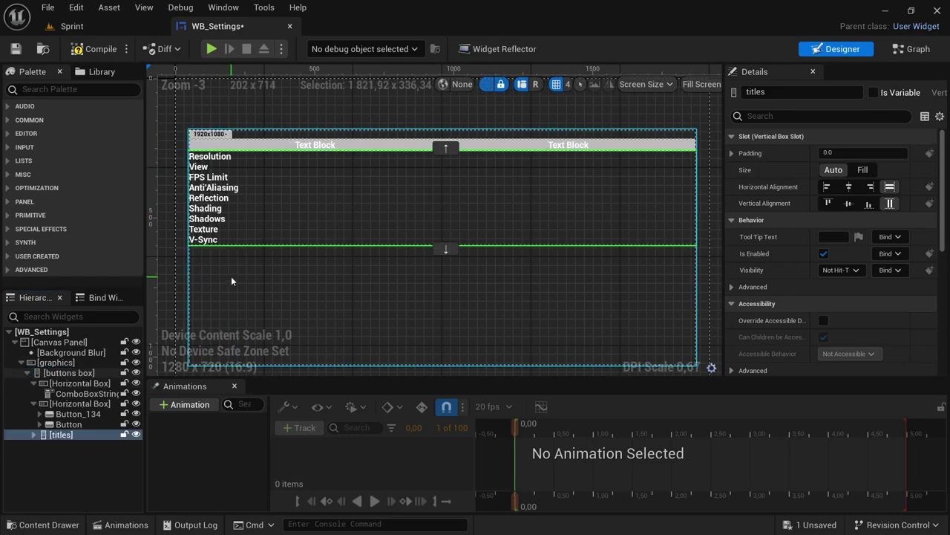
Step: Undo the titles-column move and label the first Resolution button Full Screen
{"action": "key", "text": "ctrl+z"}
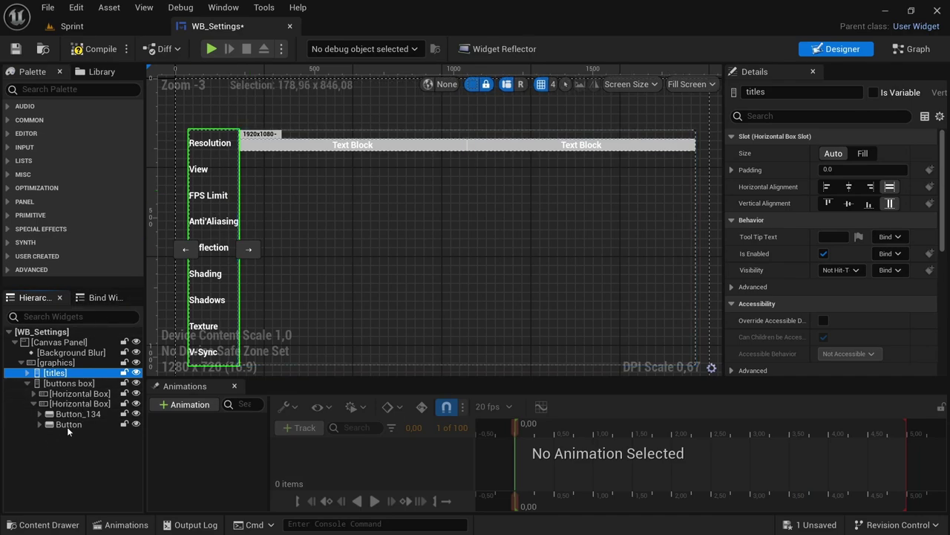
{"action": "left_click", "coordinate": [40, 414]}
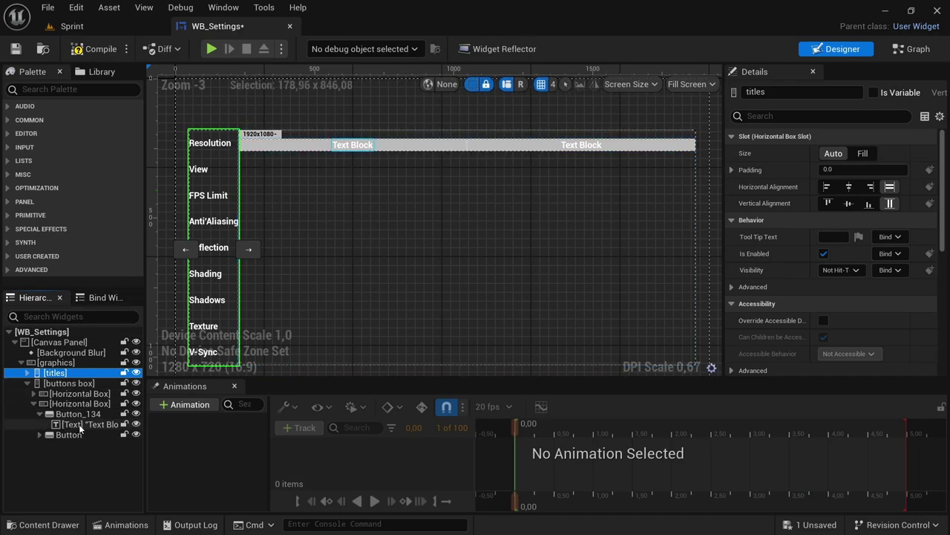
{"action": "left_click", "coordinate": [78, 424]}
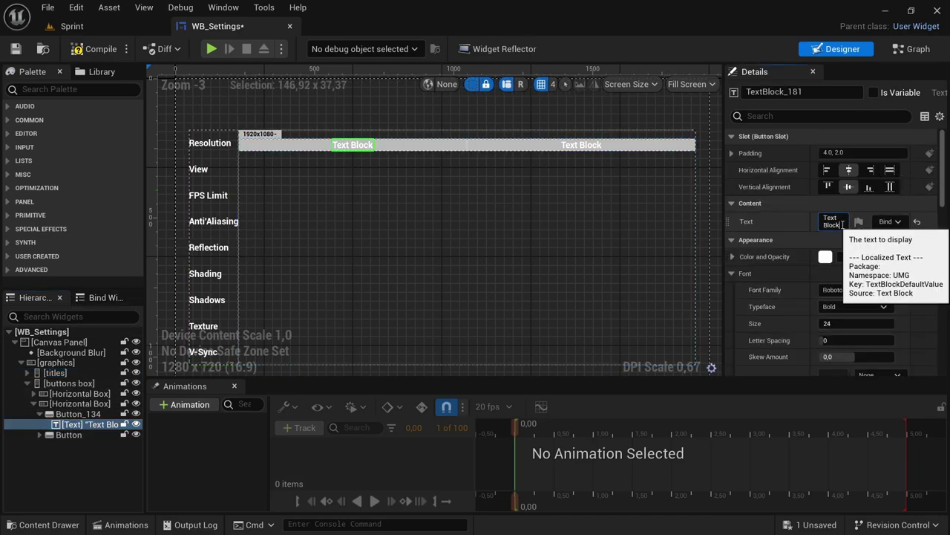
{"action": "key", "text": "BackSpace"}
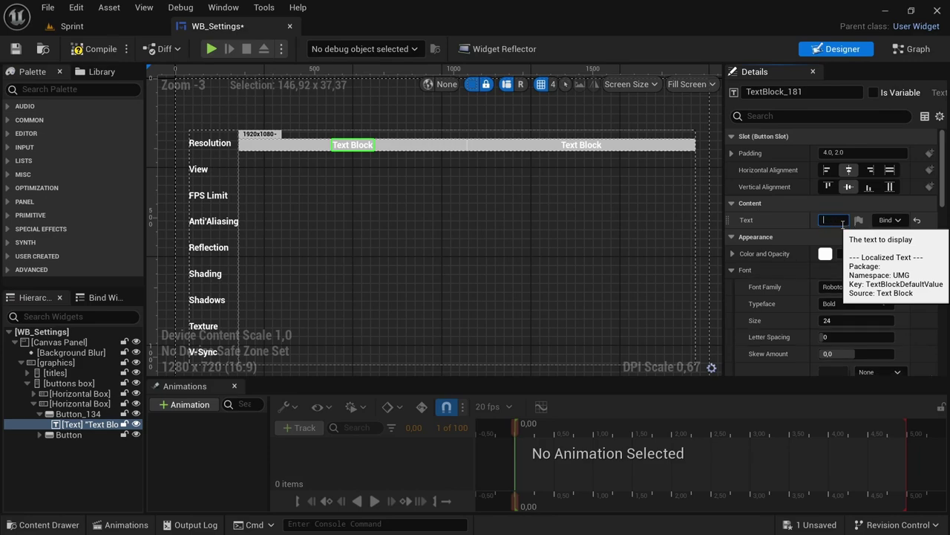
{"action": "type", "text": "Full Screen"}
{"action": "key", "text": "Return"}
Step: Label the duplicated button Windowed and collapse the expanded Hierarchy entries
{"action": "left_click", "coordinate": [40, 434]}
{"action": "left_click", "coordinate": [77, 444]}
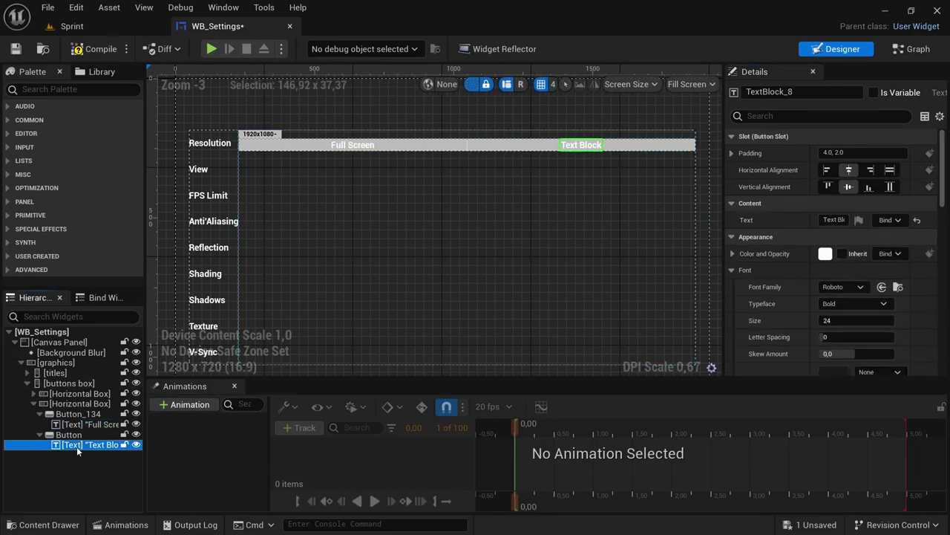
{"action": "left_click", "coordinate": [831, 220]}
{"action": "key", "text": "ctrl+a"}
{"action": "type", "text": "Windowed"}
{"action": "key", "text": "Return"}
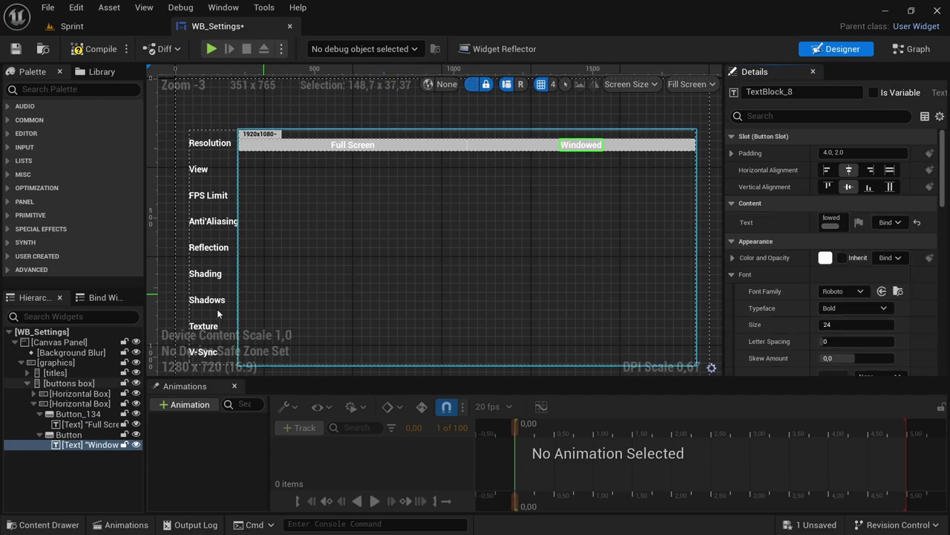
{"action": "left_click", "coordinate": [39, 435]}
{"action": "left_click", "coordinate": [38, 414]}
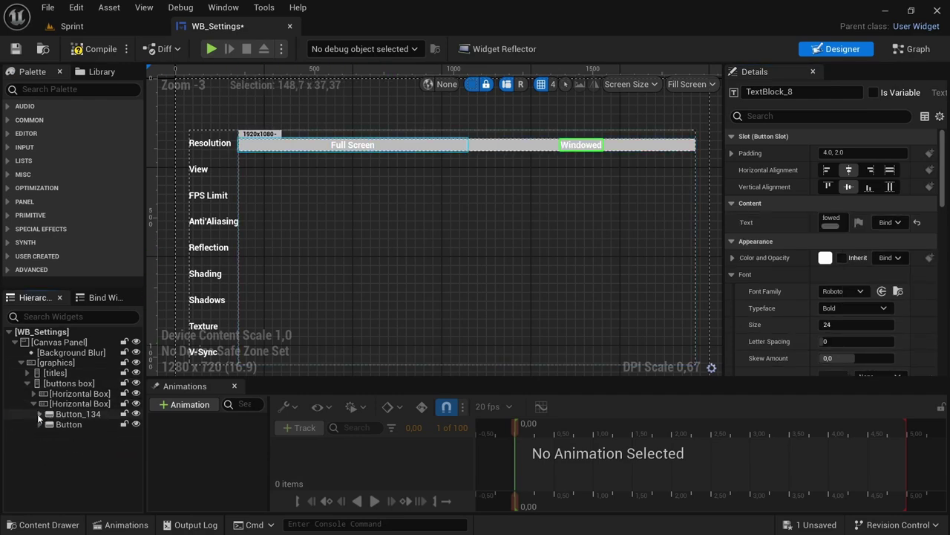
{"action": "left_click", "coordinate": [33, 403]}
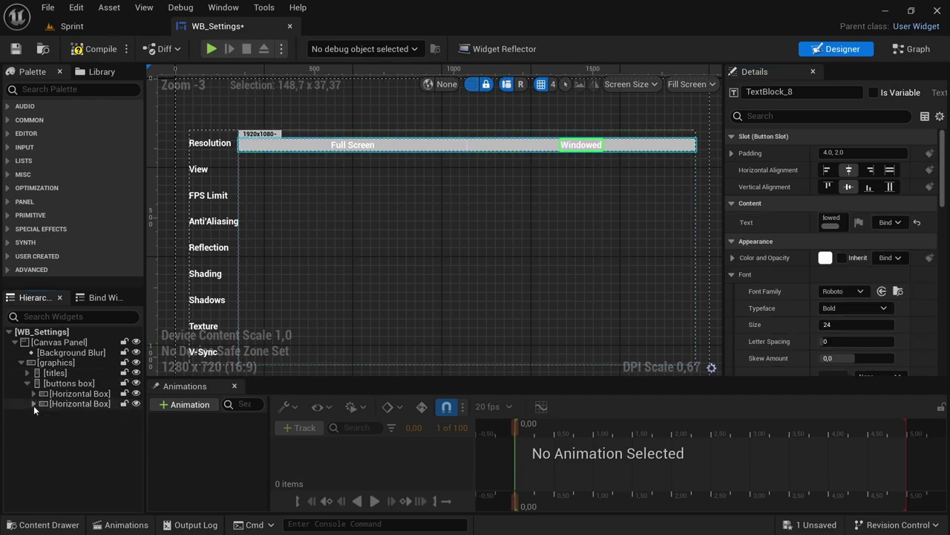
{"action": "left_click", "coordinate": [80, 394]}
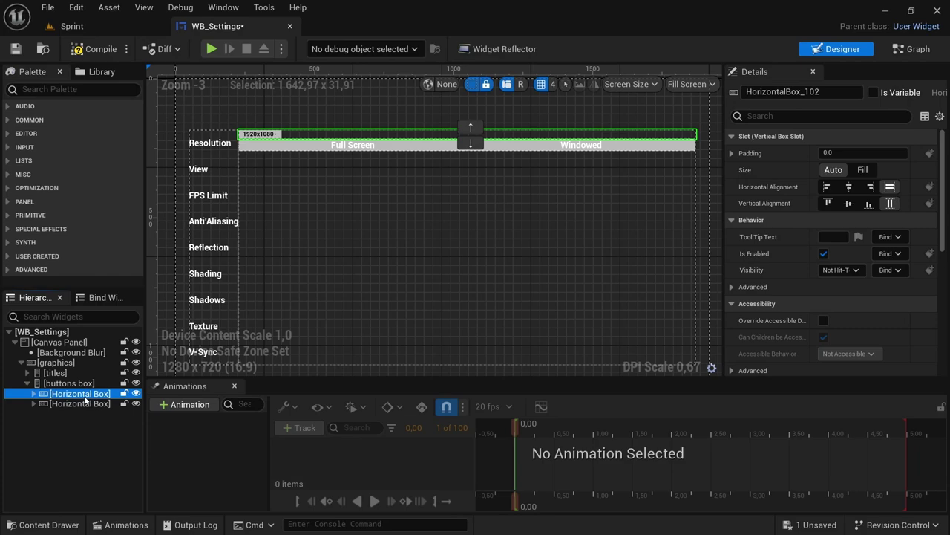
Step: Rename the first two Horizontal Box rows to res and view
{"action": "left_click", "coordinate": [84, 395]}
{"action": "type", "text": "res"}
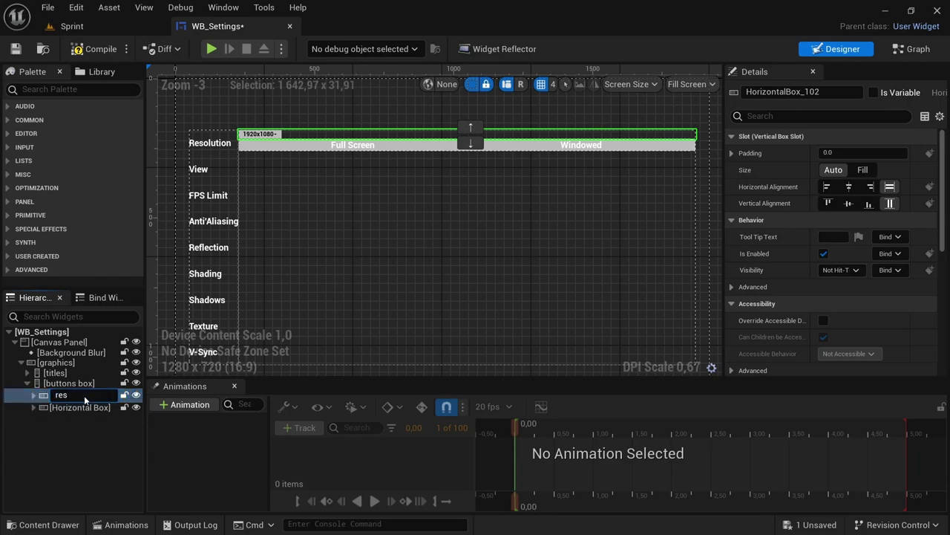
{"action": "left_click", "coordinate": [79, 406]}
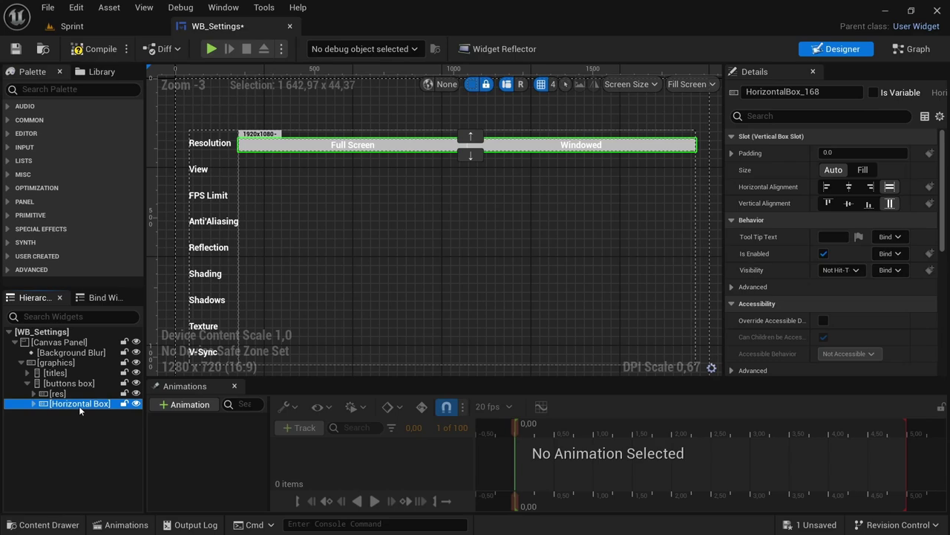
{"action": "left_click", "coordinate": [79, 406]}
{"action": "type", "text": "view"}
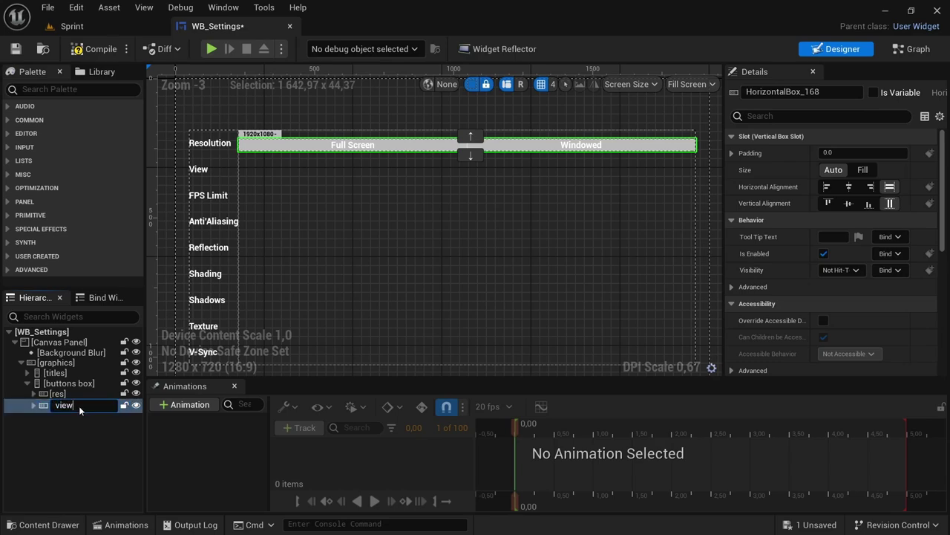
{"action": "key", "text": "Return"}
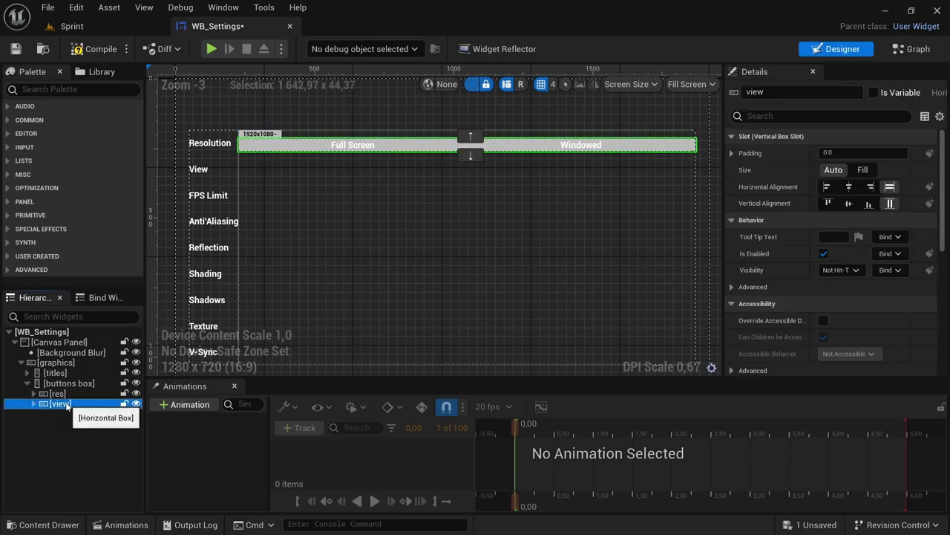
Step: Duplicate the view row, add buttons until it has five, and rename it fps
{"action": "key", "text": "ctrl+d"}
{"action": "left_click", "coordinate": [34, 414]}
{"action": "left_click", "coordinate": [71, 435]}
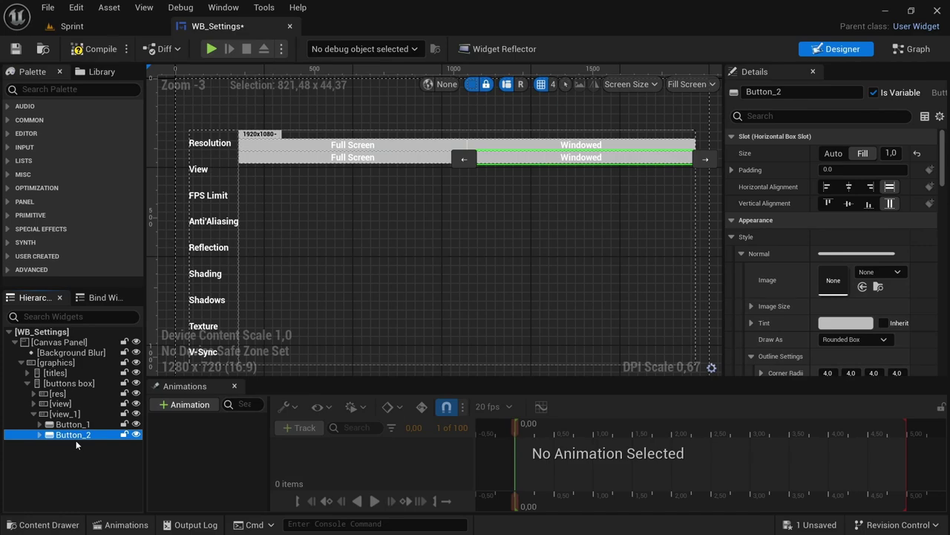
{"action": "key", "text": "ctrl+d"}
{"action": "key", "text": "ctrl+d"}
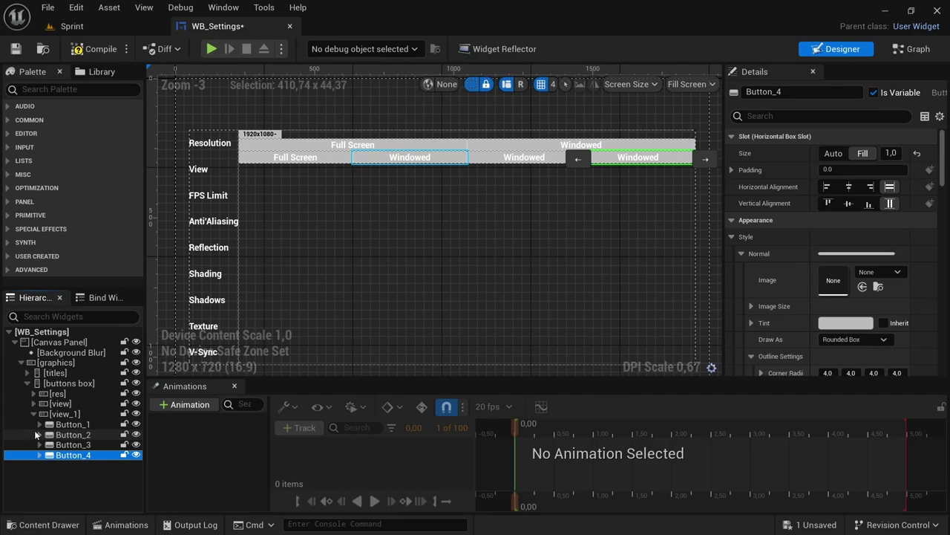
{"action": "key", "text": "ctrl+d"}
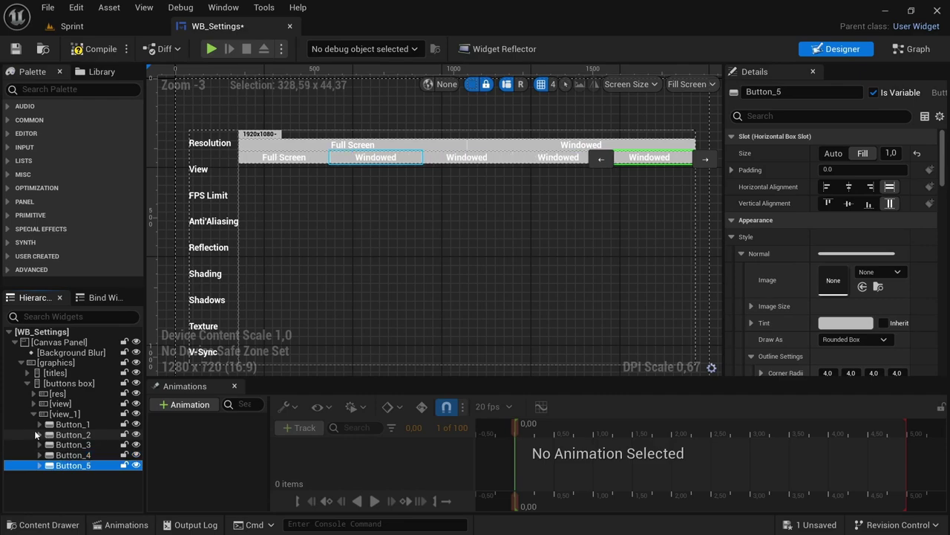
{"action": "left_click", "coordinate": [69, 414]}
{"action": "left_click", "coordinate": [69, 413]}
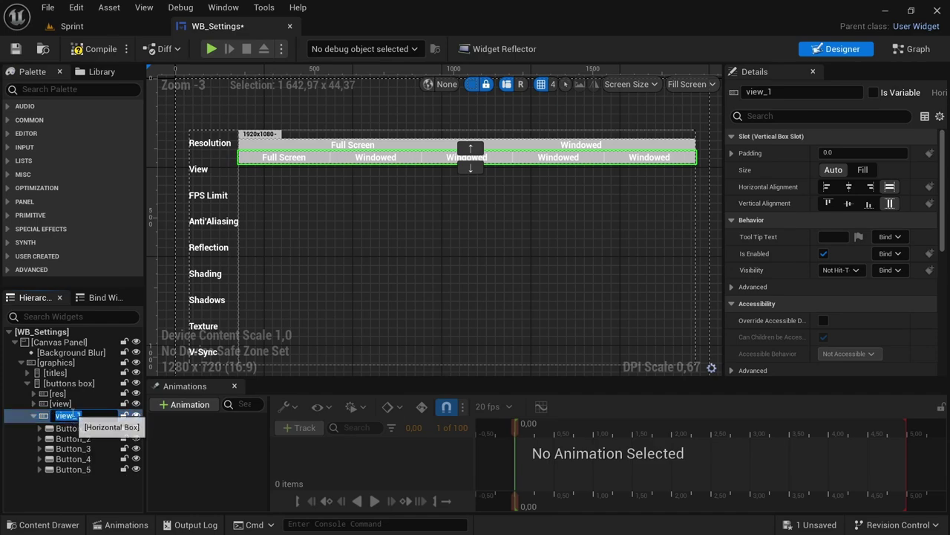
{"action": "type", "text": "fps"}
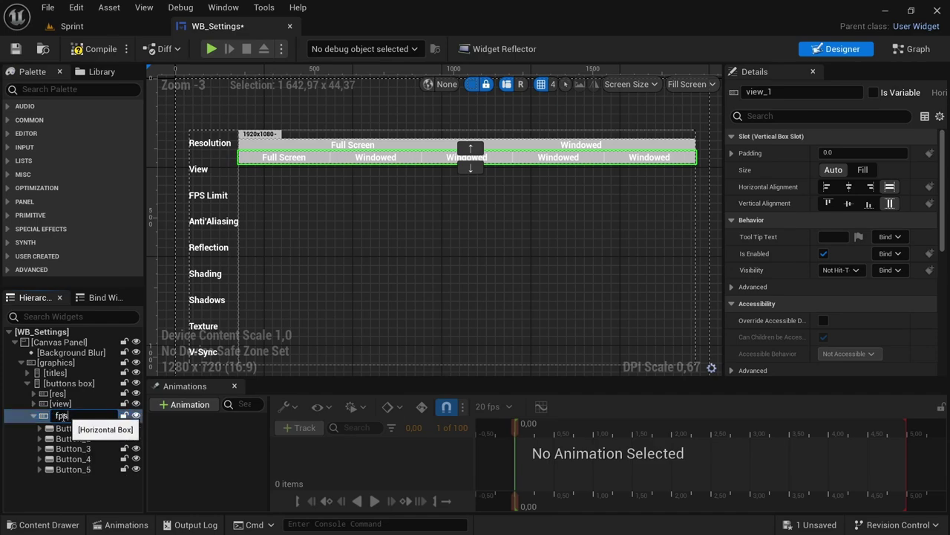
{"action": "key", "text": "Return"}
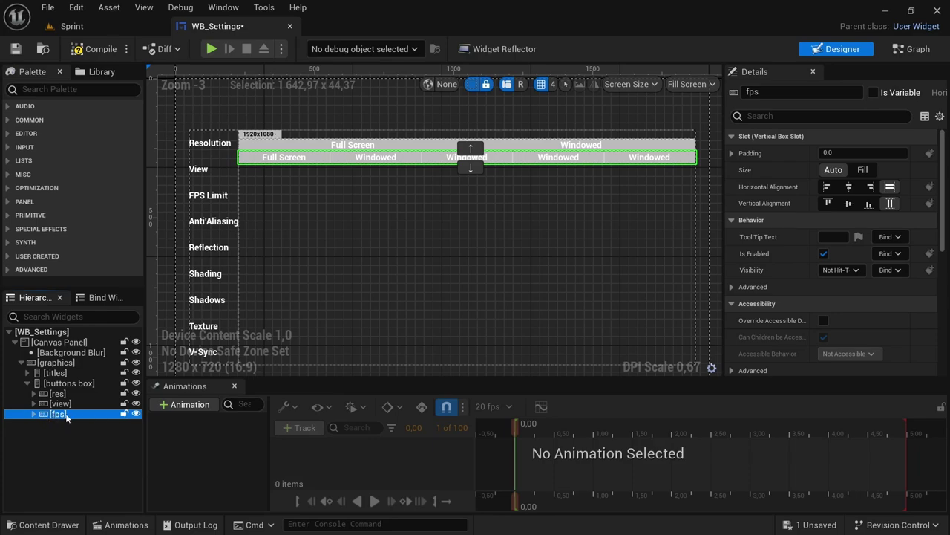
Step: Label the first two fps buttons 30 and 60
{"action": "left_click", "coordinate": [34, 413]}
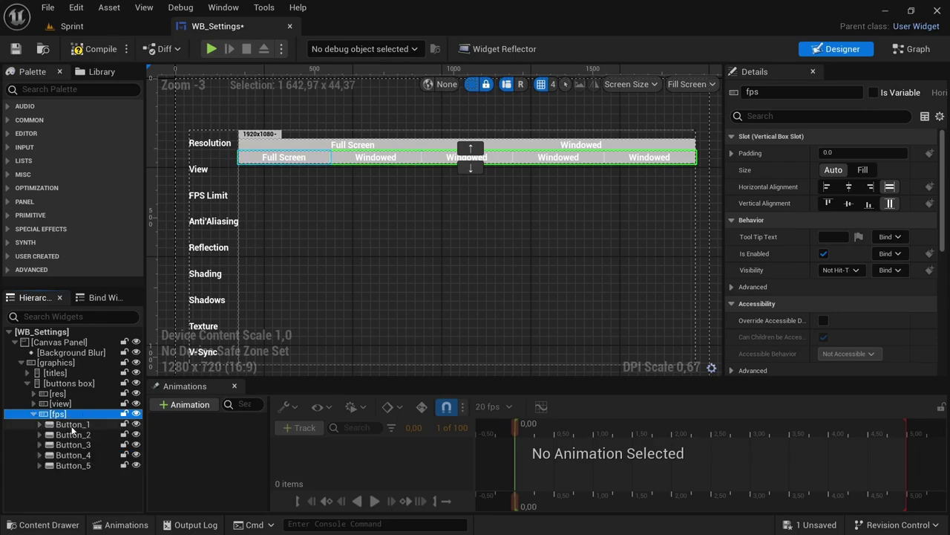
{"action": "left_click", "coordinate": [72, 426]}
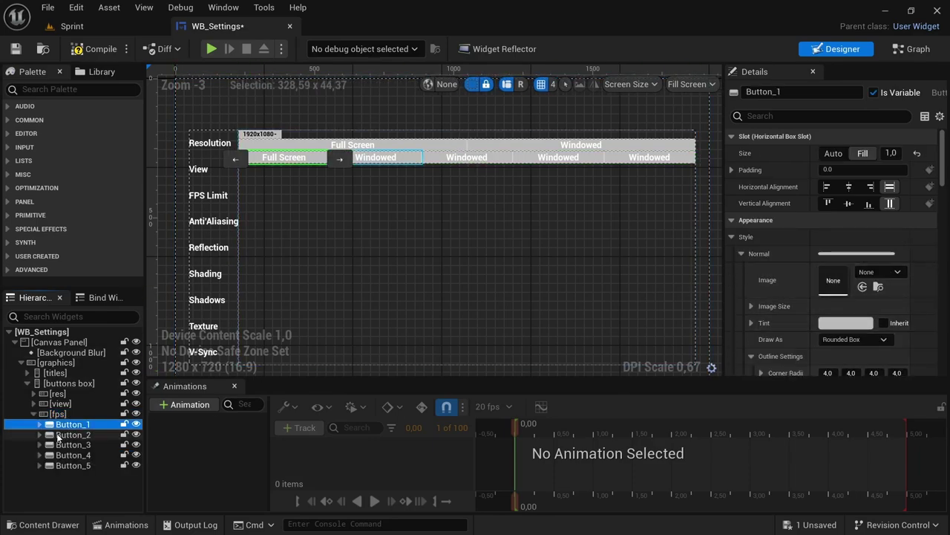
{"action": "left_click", "coordinate": [283, 157]}
{"action": "left_click", "coordinate": [832, 220]}
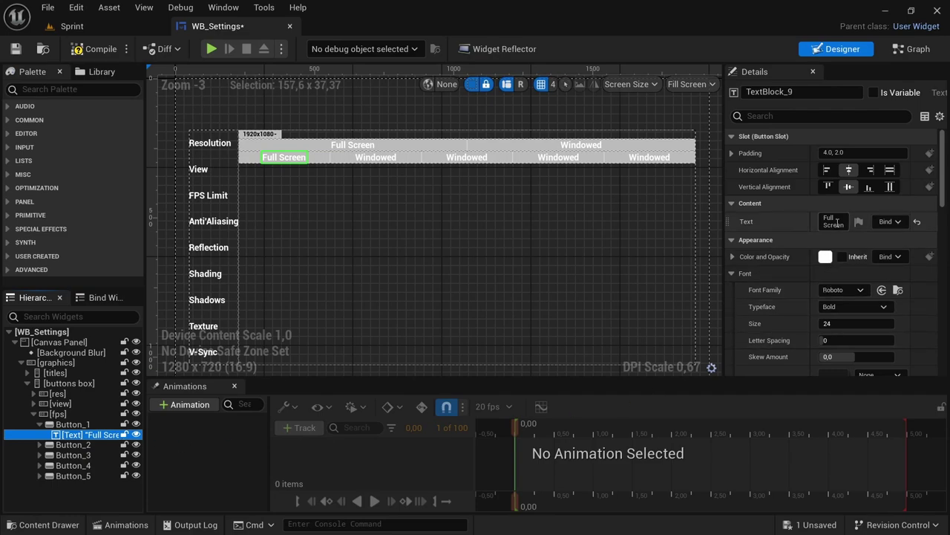
{"action": "type", "text": "30"}
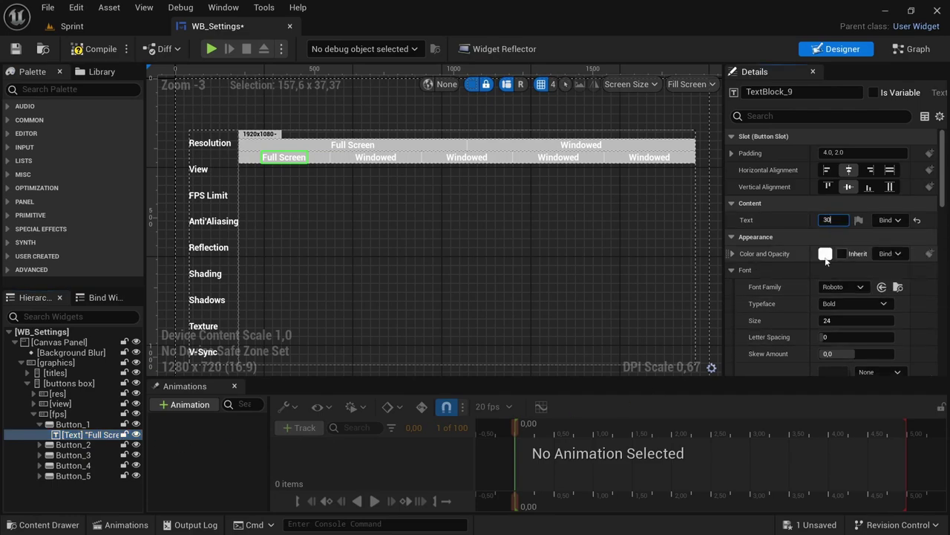
{"action": "key", "text": "Return"}
{"action": "left_click", "coordinate": [376, 157]}
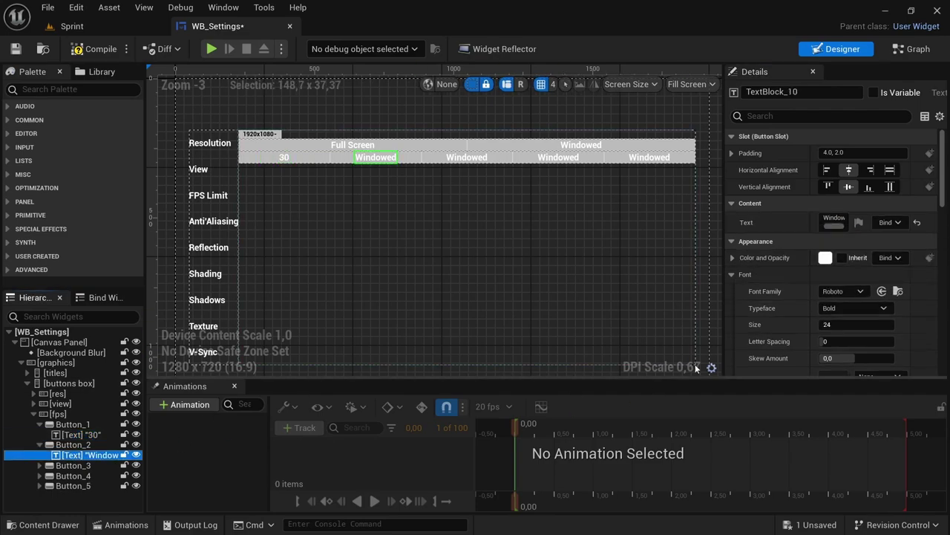
{"action": "left_click", "coordinate": [842, 219]}
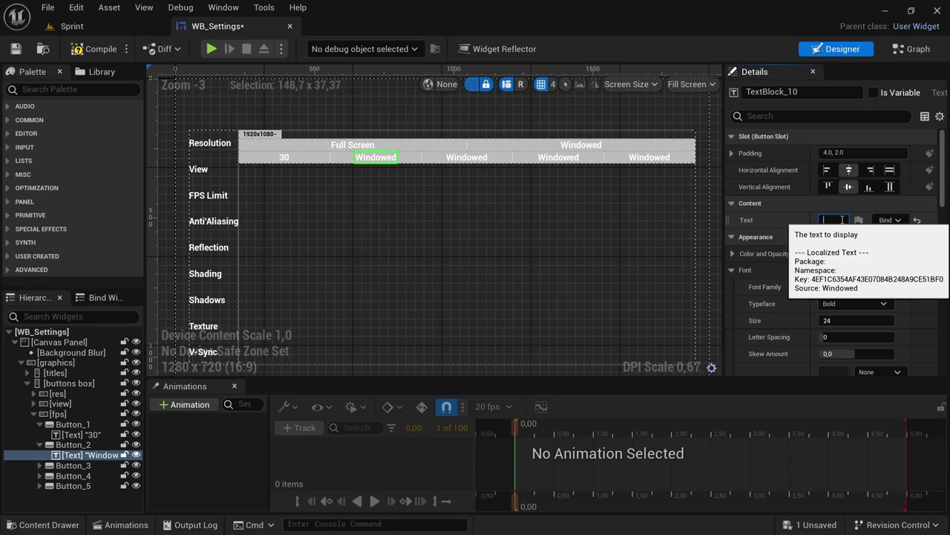
{"action": "type", "text": "60"}
{"action": "key", "text": "Return"}
Step: Label the remaining fps buttons 90, 120 and Unlimited
{"action": "left_click", "coordinate": [467, 157]}
{"action": "left_click", "coordinate": [838, 220]}
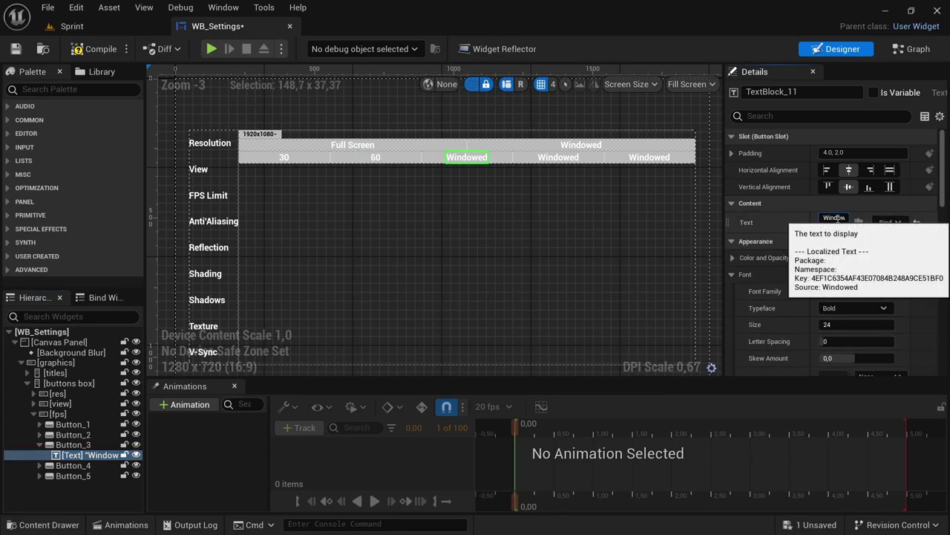
{"action": "type", "text": "90"}
{"action": "key", "text": "Return"}
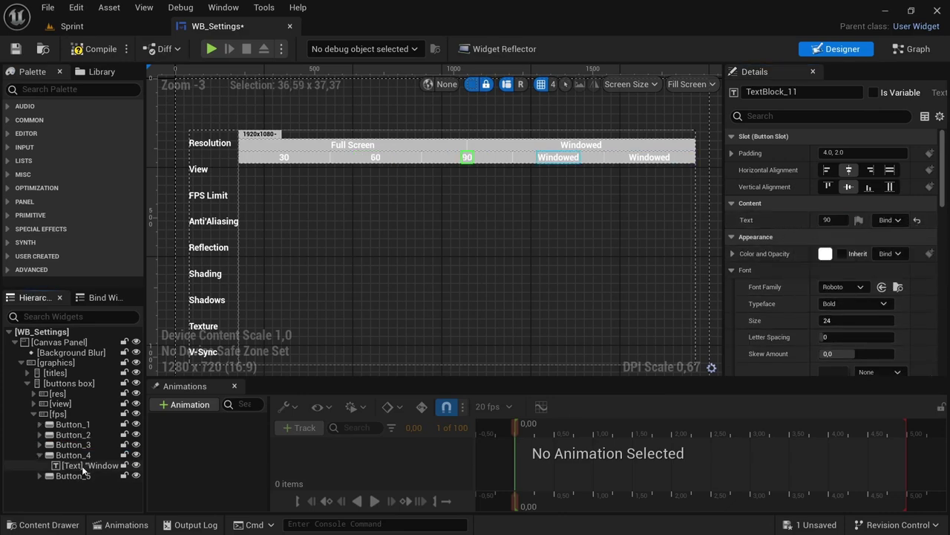
{"action": "left_click", "coordinate": [559, 156]}
{"action": "left_click", "coordinate": [835, 221]}
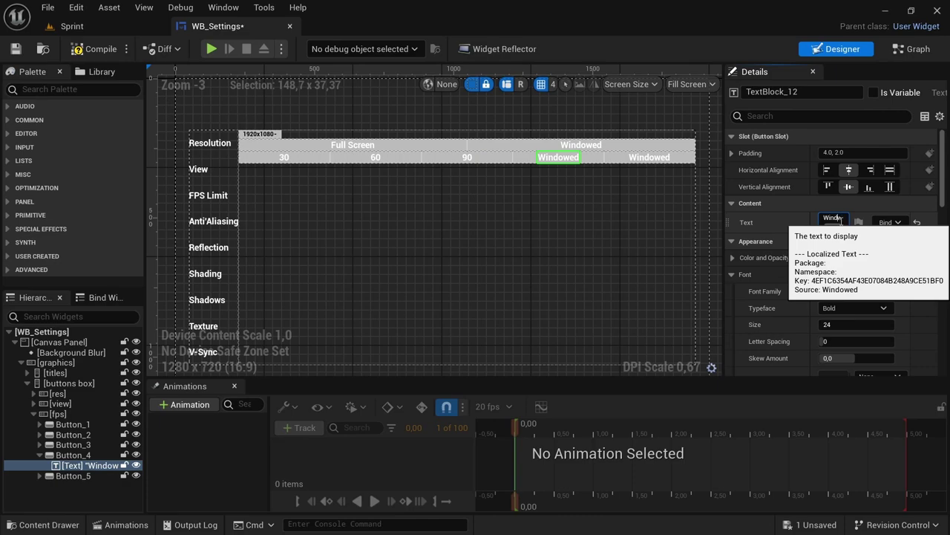
{"action": "type", "text": "120"}
{"action": "key", "text": "Return"}
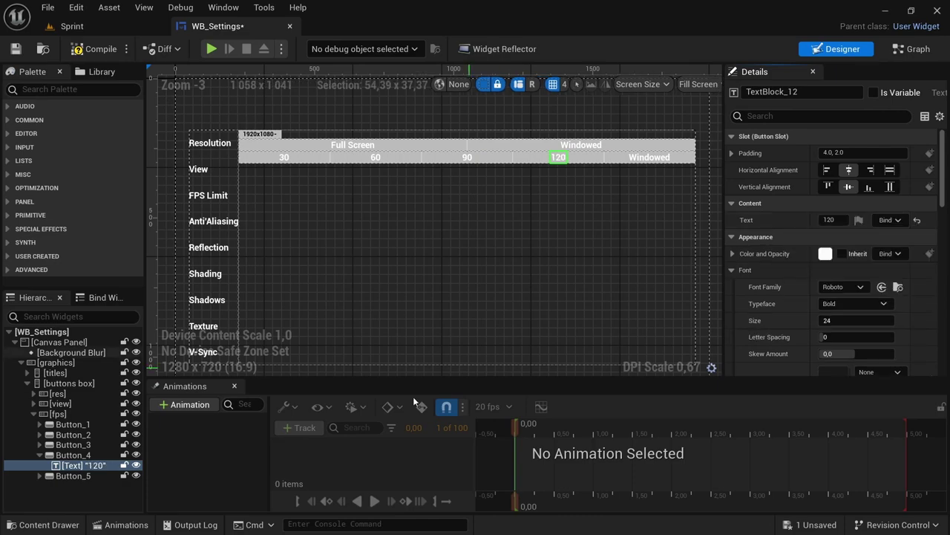
{"action": "left_click", "coordinate": [39, 465]}
{"action": "left_click", "coordinate": [85, 475]}
{"action": "left_click", "coordinate": [835, 220]}
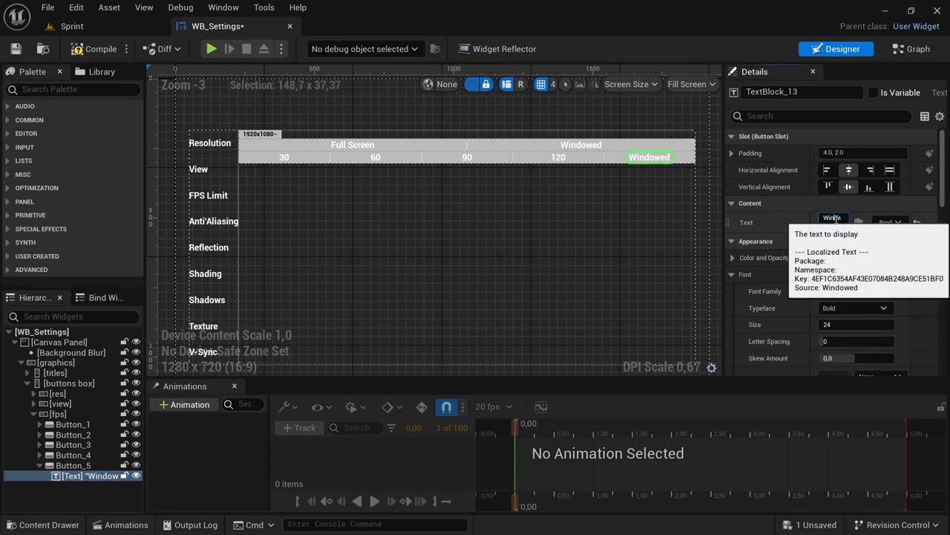
{"action": "type", "text": "Unlimited"}
{"action": "key", "text": "Return"}
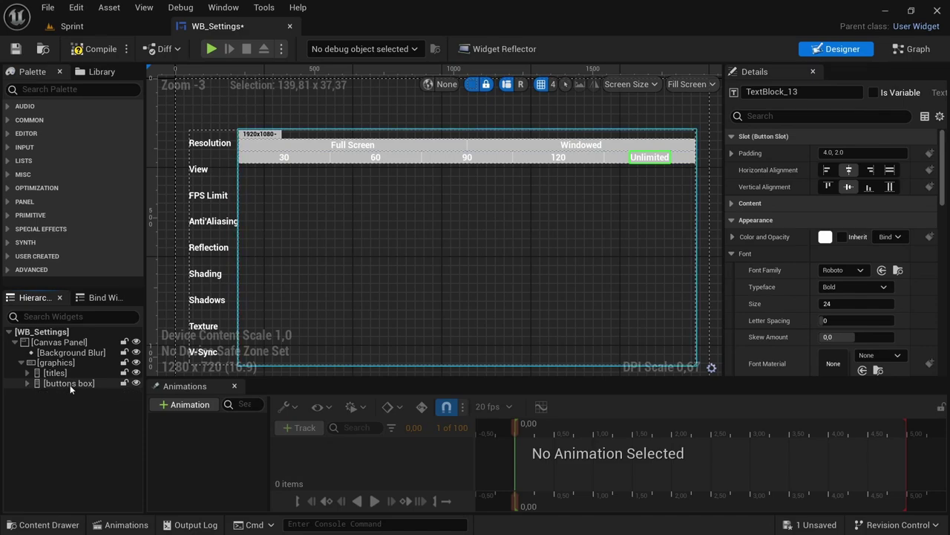
Step: Undo the stray duplicate, copy the fps row, and delete the copy's fifth button
{"action": "key", "text": "ctrl+z"}
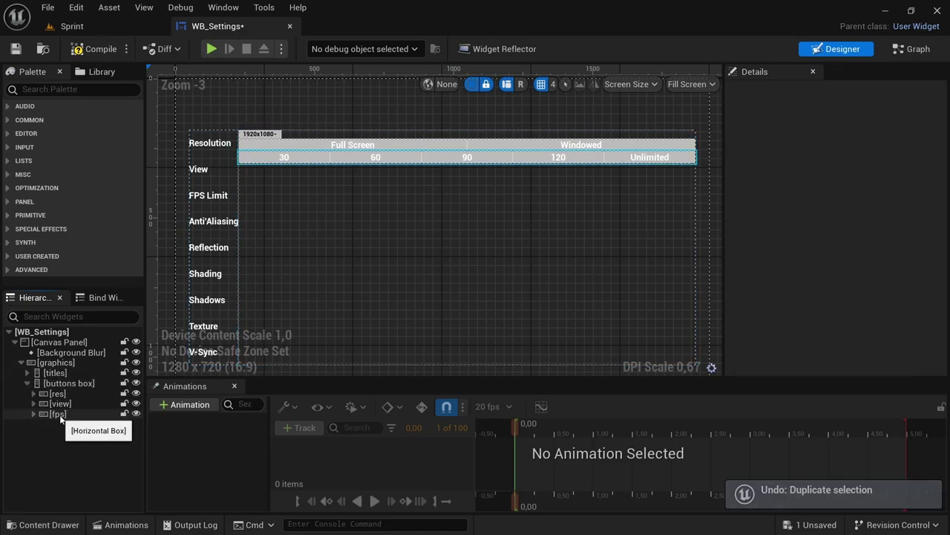
{"action": "left_click", "coordinate": [59, 416]}
{"action": "key", "text": "ctrl+d"}
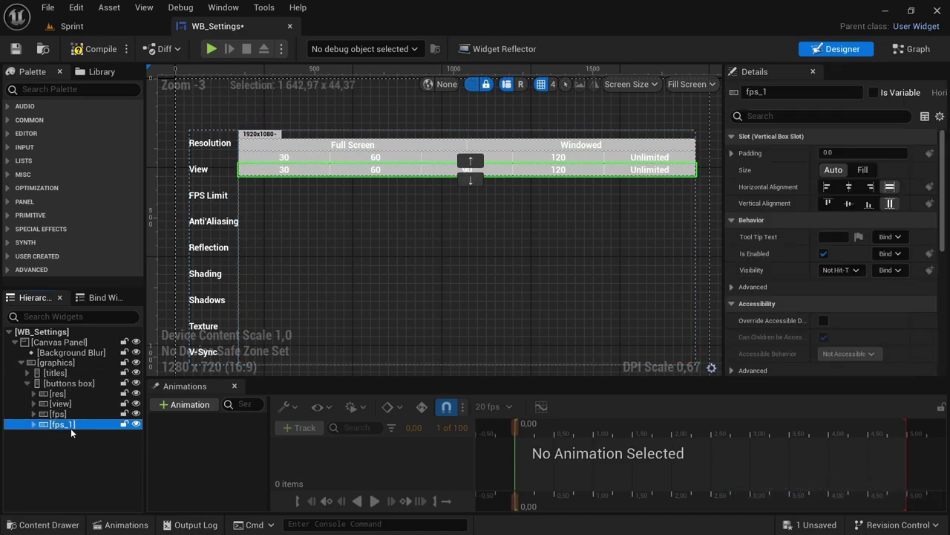
{"action": "left_click", "coordinate": [33, 424]}
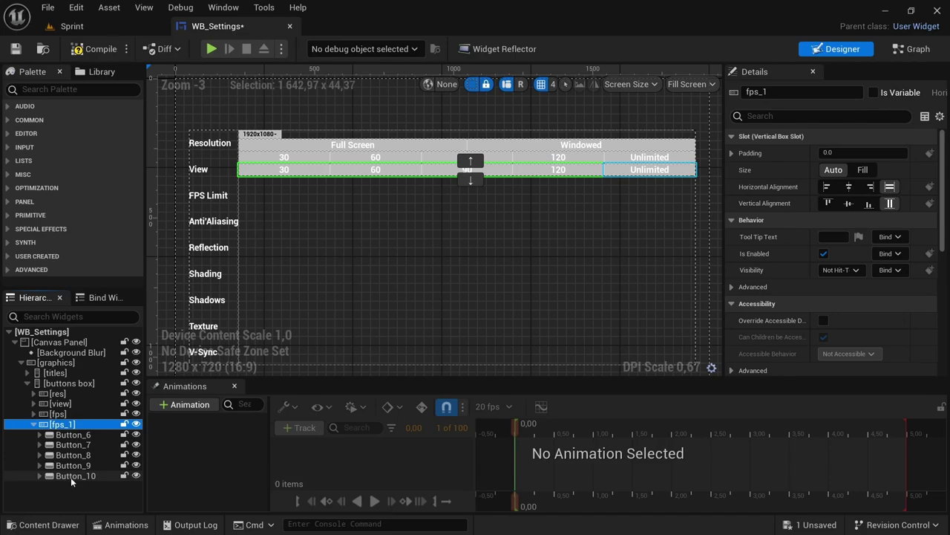
{"action": "left_click", "coordinate": [70, 476]}
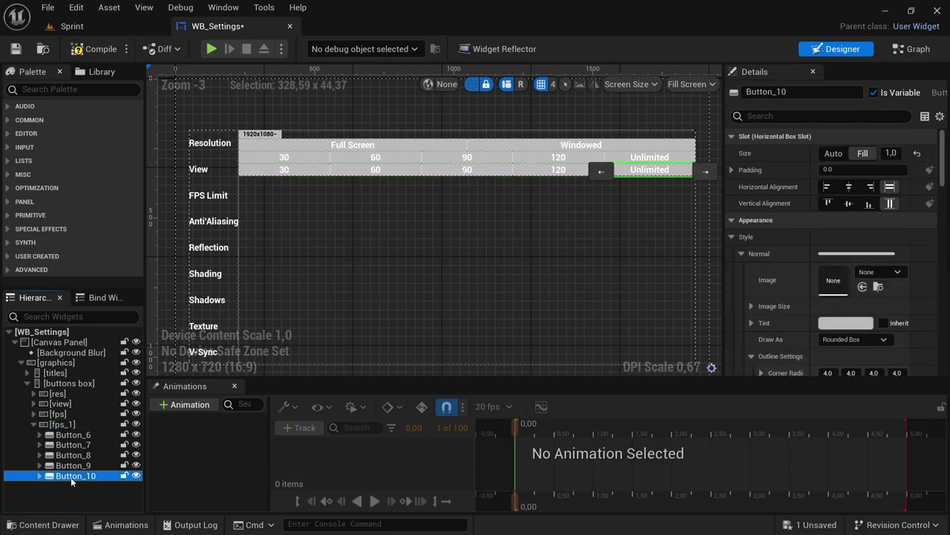
{"action": "key", "text": "Delete"}
{"action": "left_click", "coordinate": [73, 434]}
Step: Label the copied row's first two buttons Low and Mid
{"action": "key", "text": "Right"}
{"action": "left_click", "coordinate": [78, 445]}
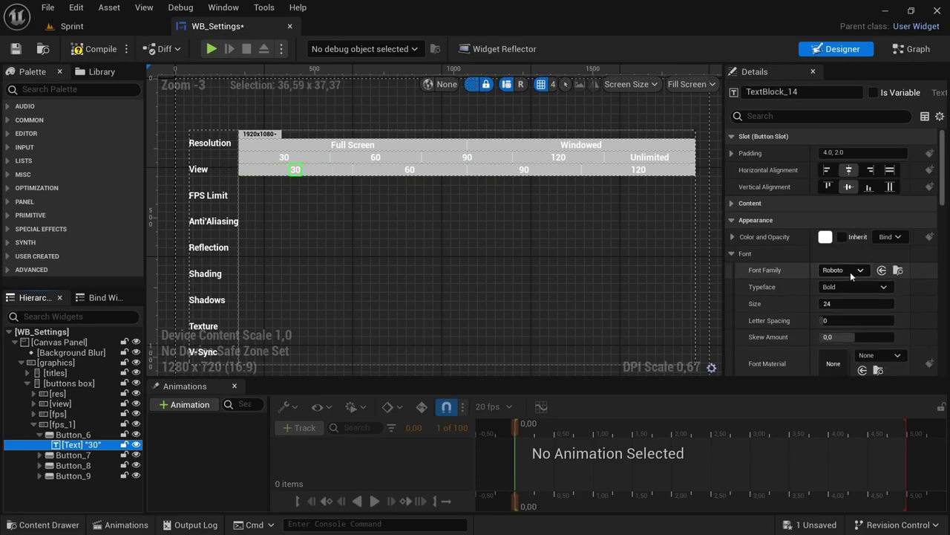
{"action": "left_click", "coordinate": [732, 203]}
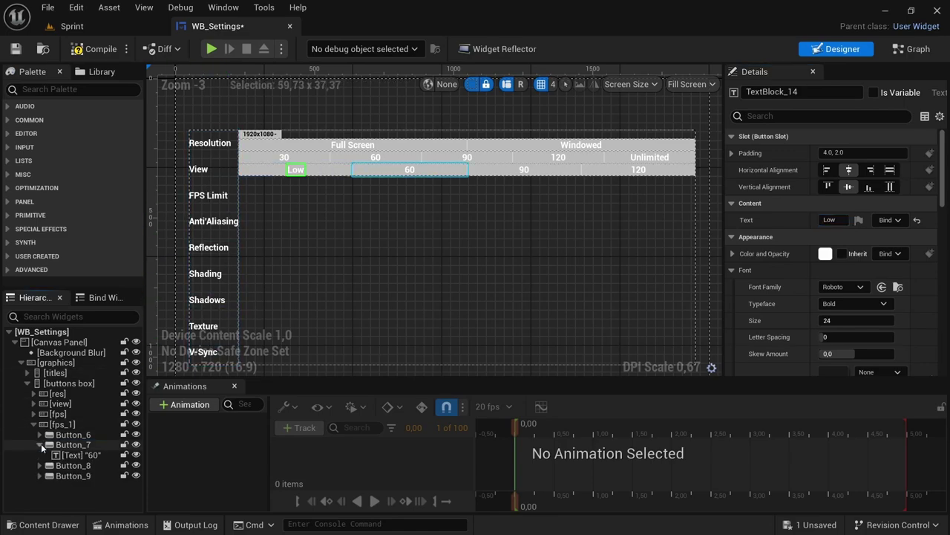
{"action": "left_click", "coordinate": [95, 455]}
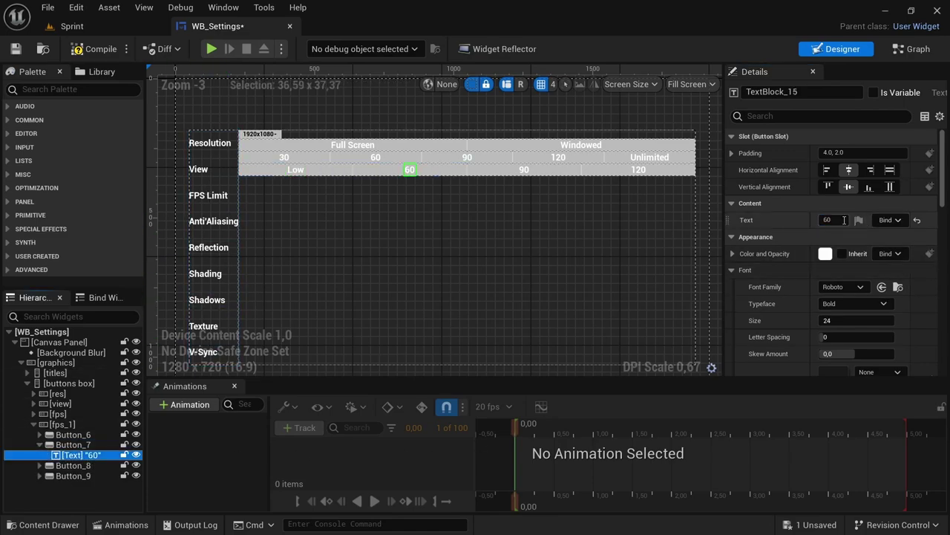
{"action": "type", "text": "Mid"}
{"action": "left_click", "coordinate": [525, 169]}
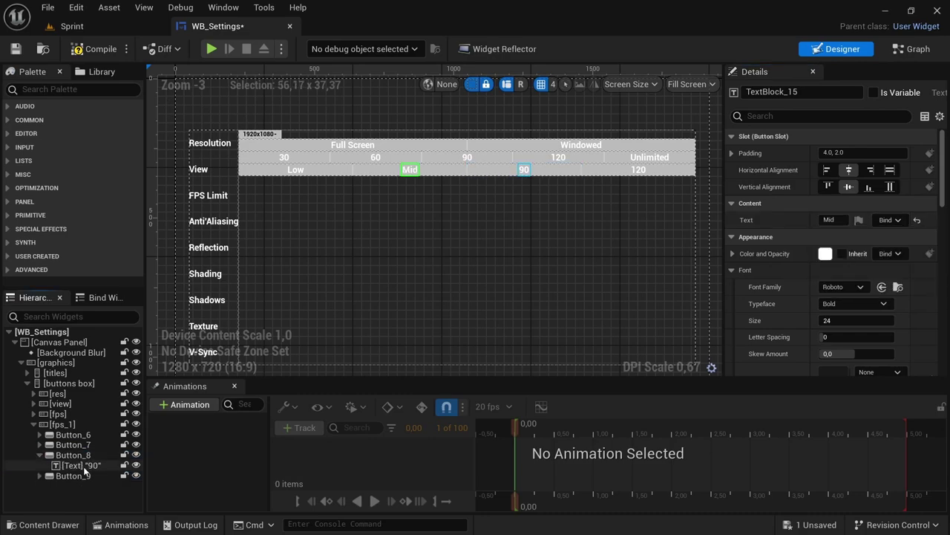
Step: Label the copied row's last two buttons High and Epic
{"action": "left_click", "coordinate": [838, 220]}
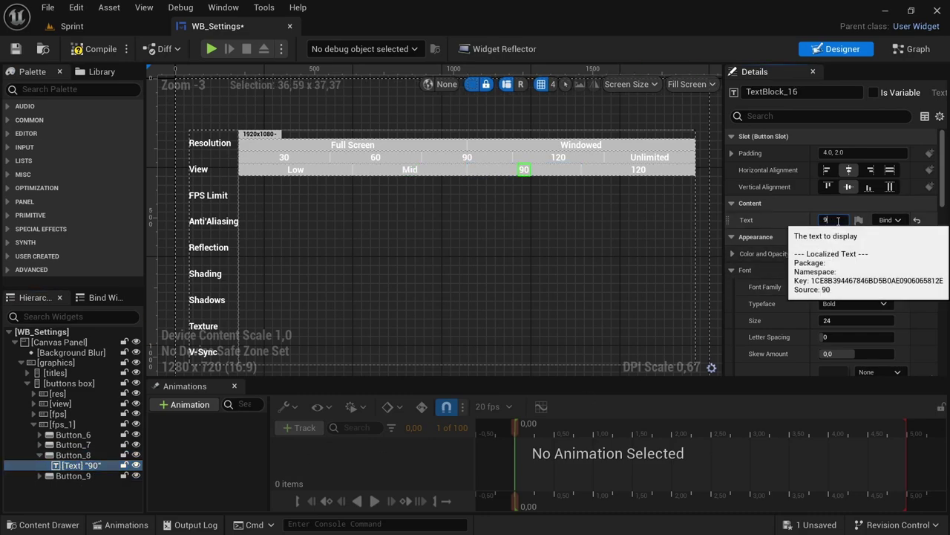
{"action": "type", "text": "High"}
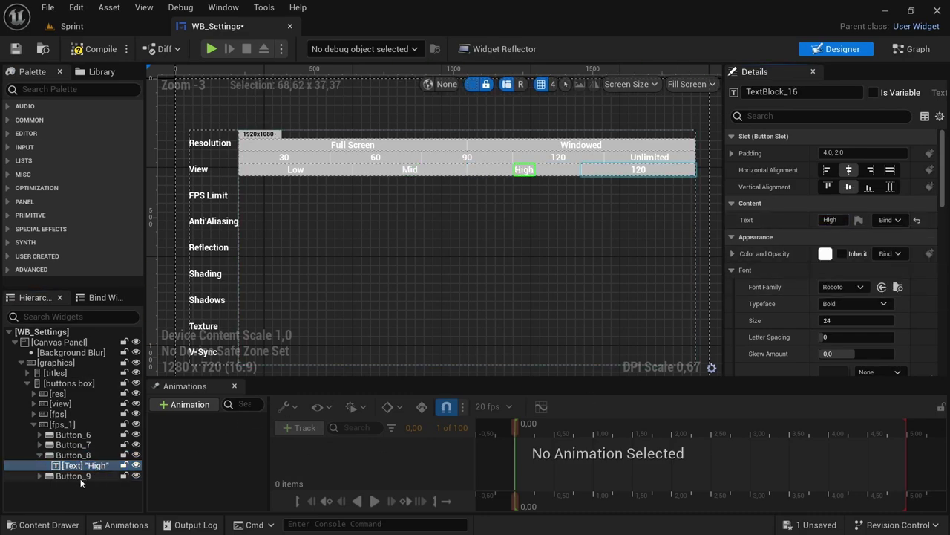
{"action": "left_click", "coordinate": [39, 455]}
{"action": "left_click", "coordinate": [39, 465]}
{"action": "left_click", "coordinate": [78, 475]}
{"action": "left_click", "coordinate": [837, 220]}
{"action": "type", "text": "Epic"}
{"action": "key", "text": "Return"}
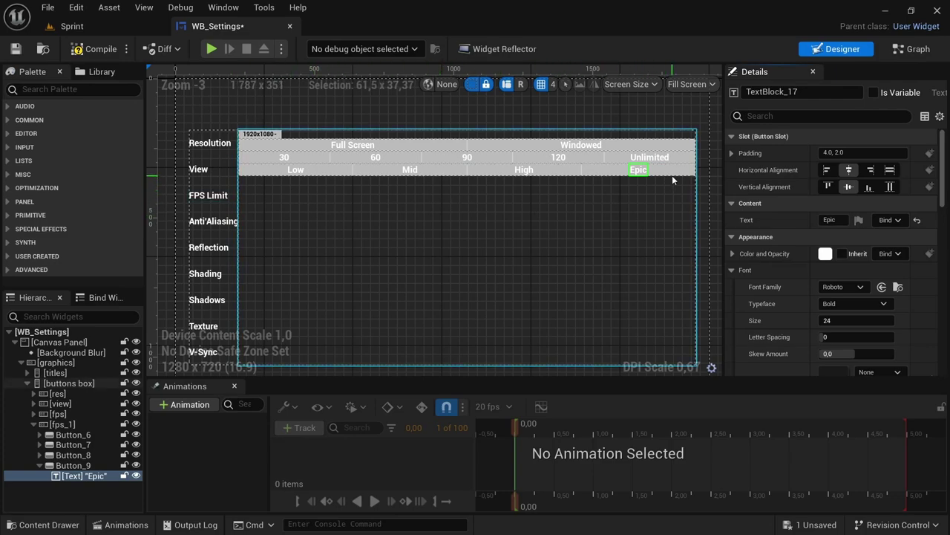
{"action": "left_click", "coordinate": [64, 425]}
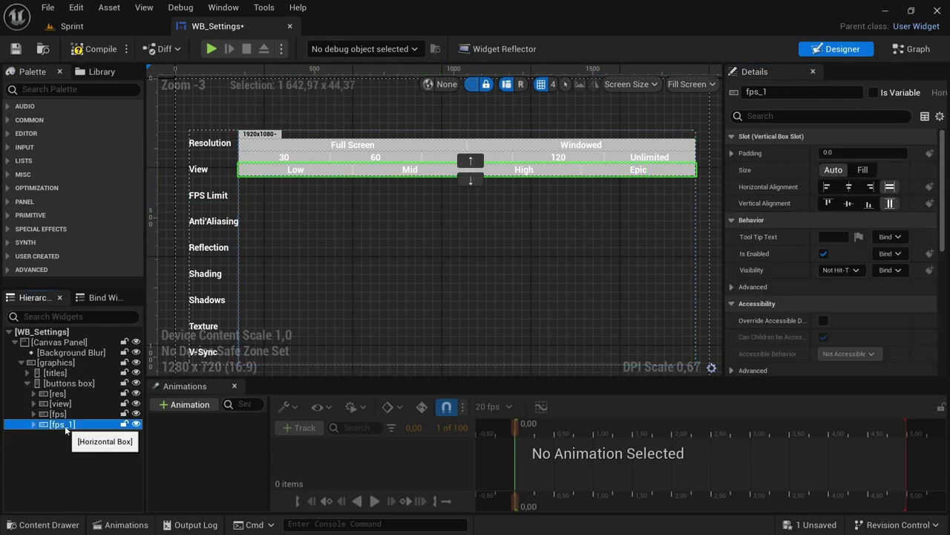
Step: Rename fps_1 to anti-a and set the four option rows to Fill size
{"action": "left_click", "coordinate": [66, 426]}
{"action": "type", "text": "anti-a"}
{"action": "left_click", "coordinate": [57, 394]}
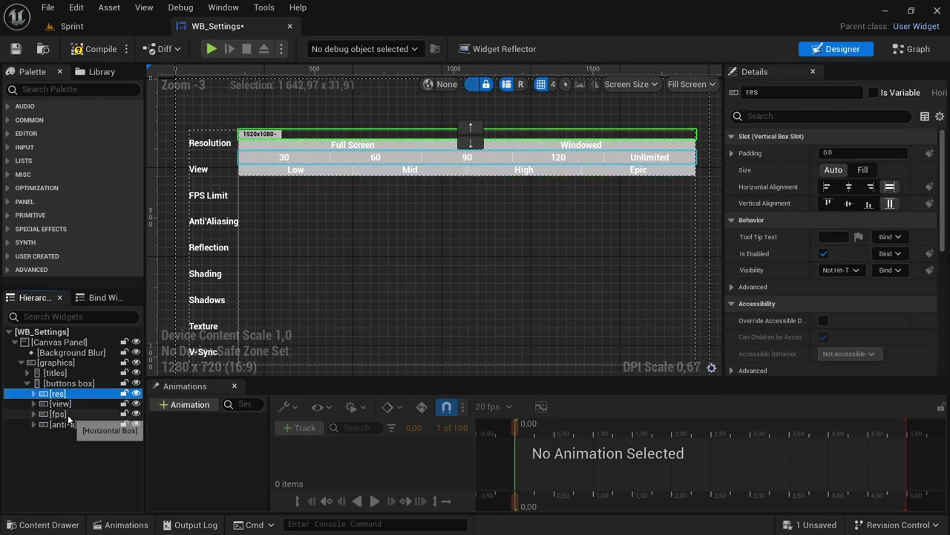
{"action": "left_click", "coordinate": [66, 425], "text": "shift"}
{"action": "left_click", "coordinate": [863, 169]}
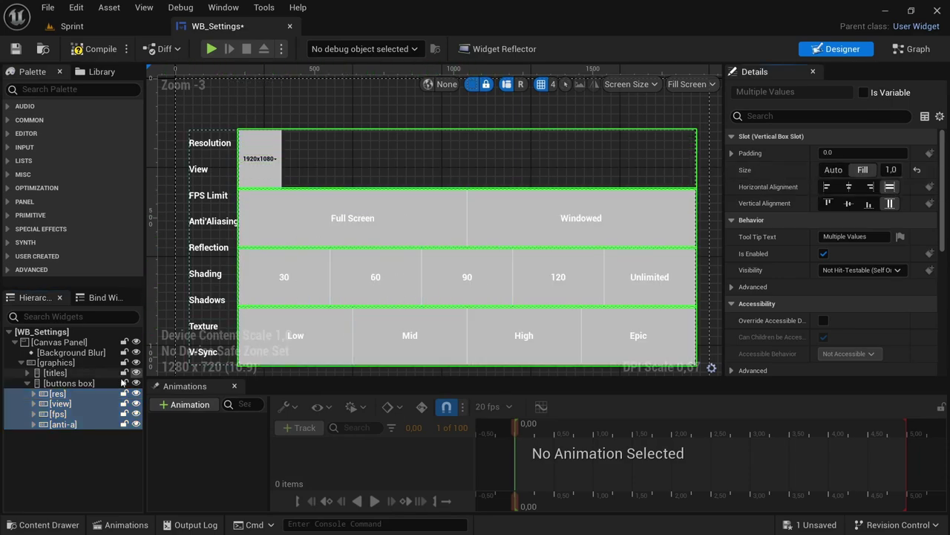
Step: Give all four option rows 10 padding, then duplicate the anti-a row
{"action": "left_click", "coordinate": [79, 449]}
{"action": "left_click", "coordinate": [63, 424]}
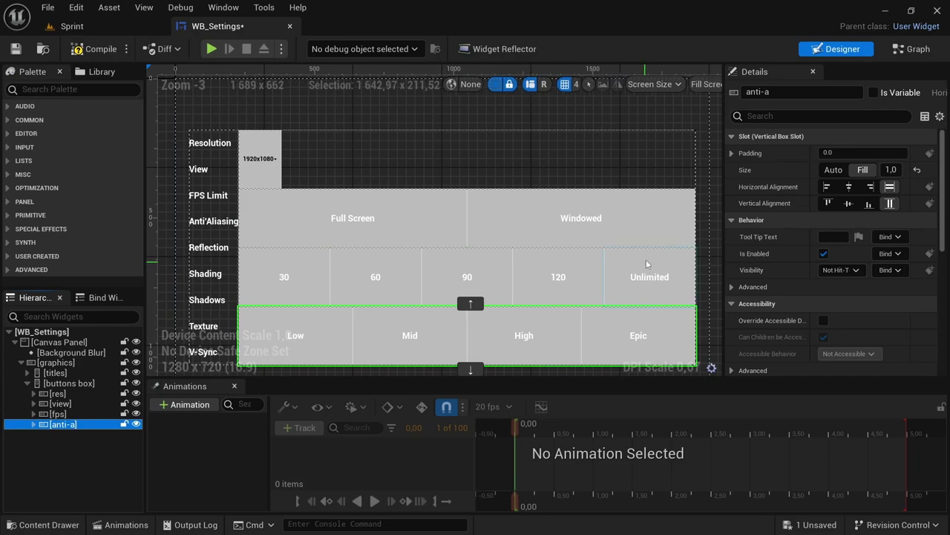
{"action": "left_click", "coordinate": [58, 393]}
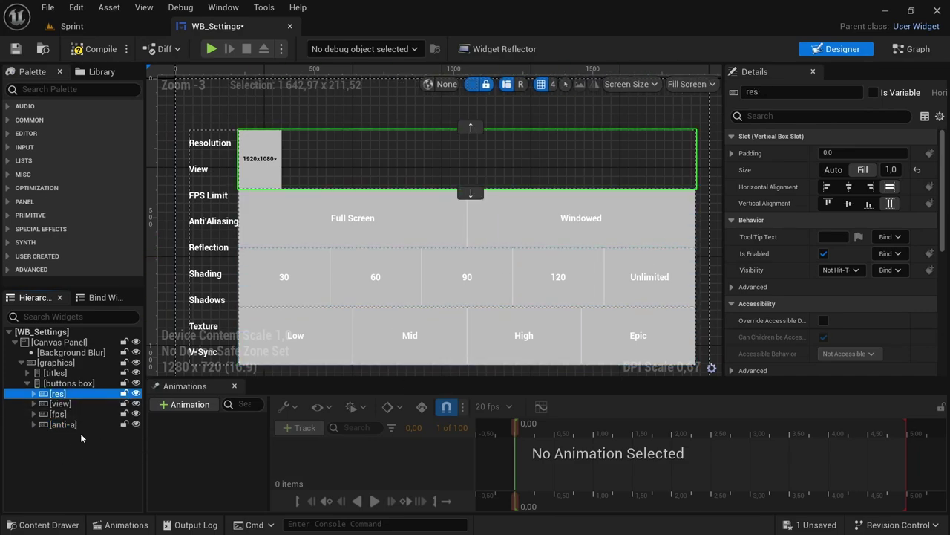
{"action": "left_click", "coordinate": [67, 424], "text": "shift"}
{"action": "left_click", "coordinate": [857, 152]}
{"action": "type", "text": "10"}
{"action": "key", "text": "Return"}
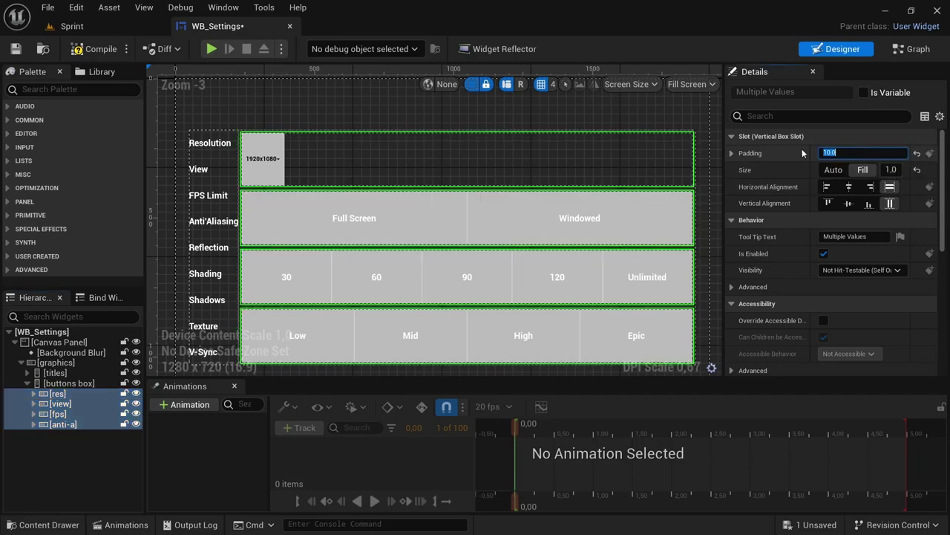
{"action": "left_click", "coordinate": [59, 427]}
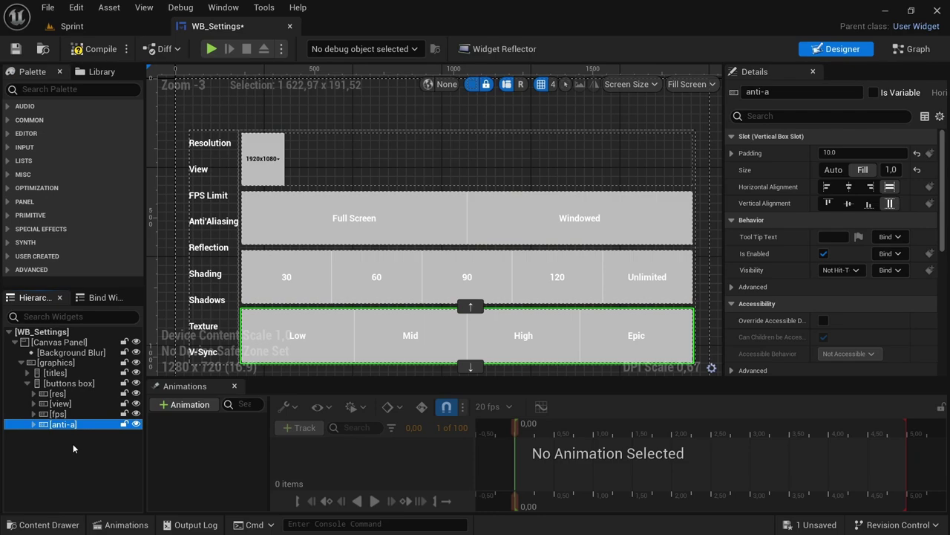
{"action": "key", "text": "ctrl+d"}
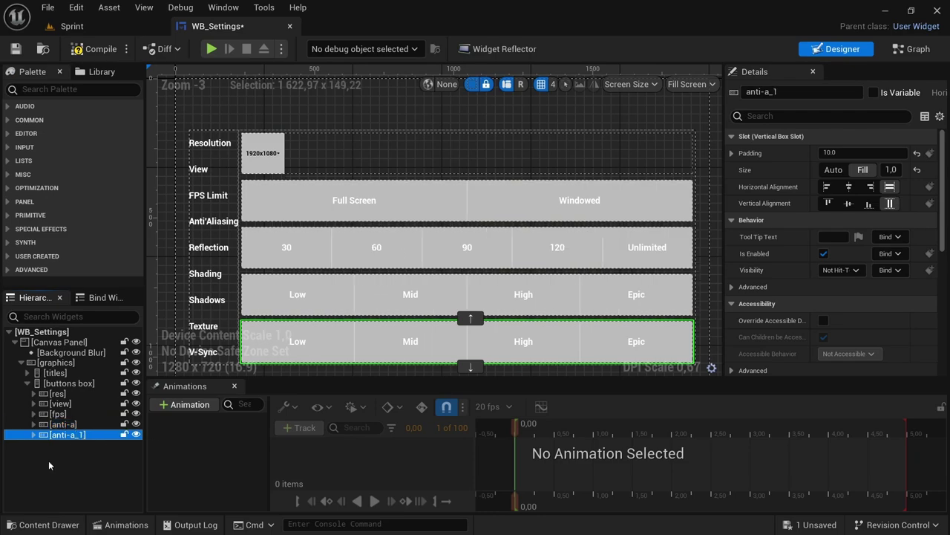
Step: Rename anti-a_1 to reflection, then duplicate it as a row named shading
{"action": "left_click", "coordinate": [100, 466]}
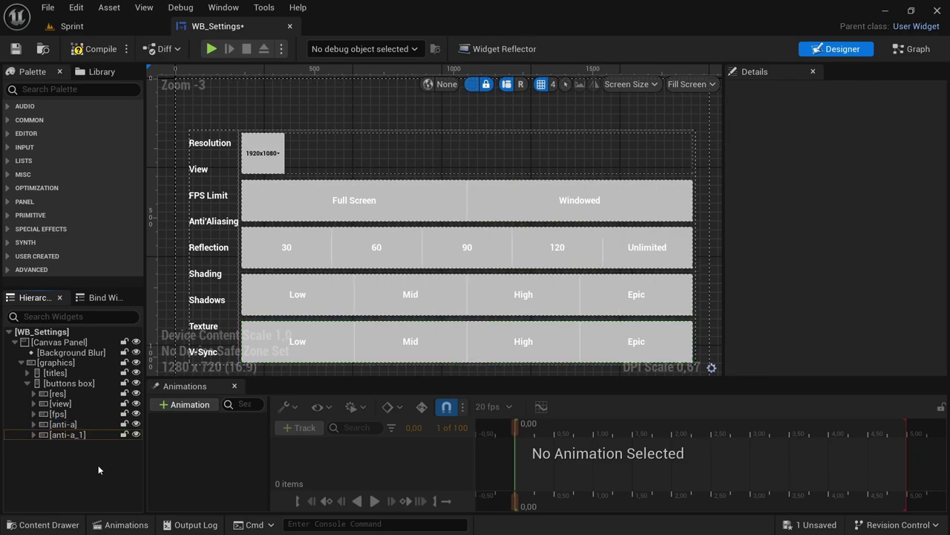
{"action": "left_click", "coordinate": [79, 437]}
{"action": "left_click", "coordinate": [80, 437]}
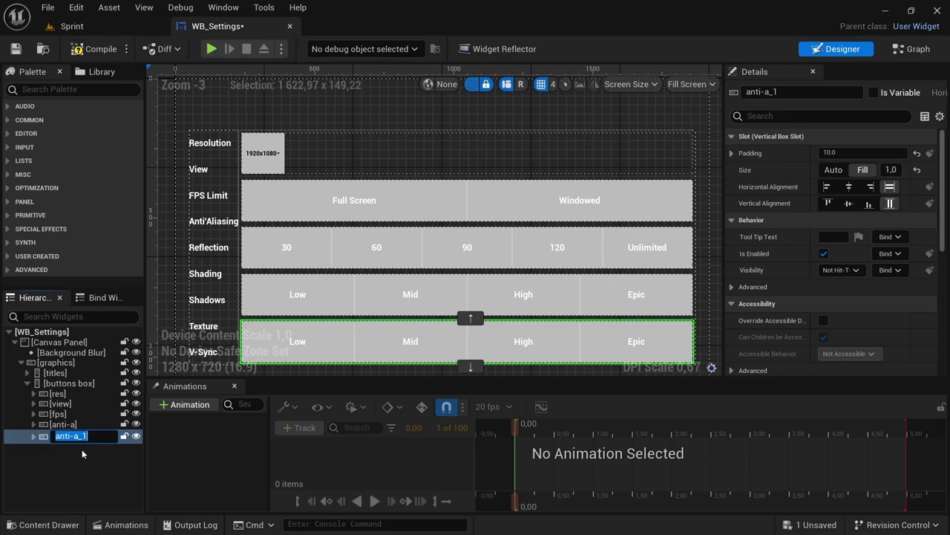
{"action": "type", "text": "reflection"}
{"action": "key", "text": "Return"}
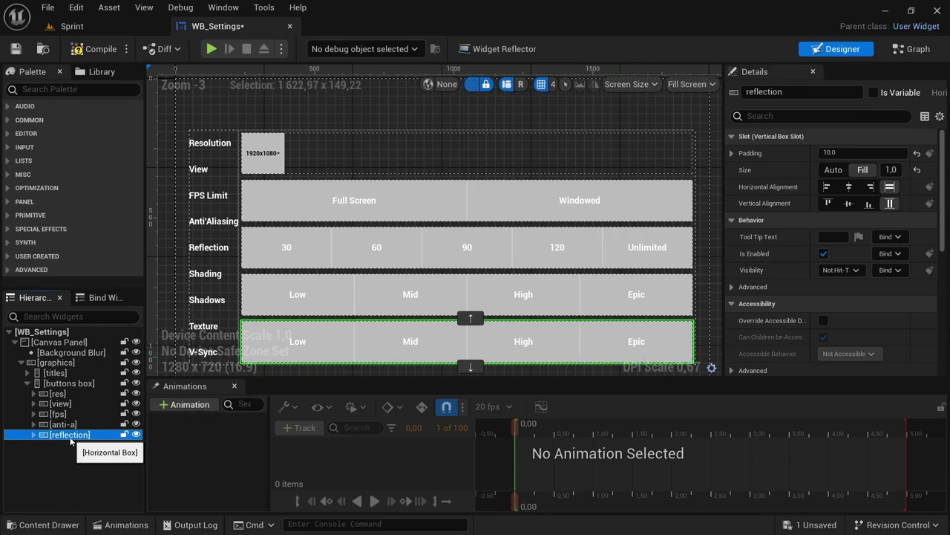
{"action": "key", "text": "ctrl+d"}
{"action": "double_click", "coordinate": [74, 447]}
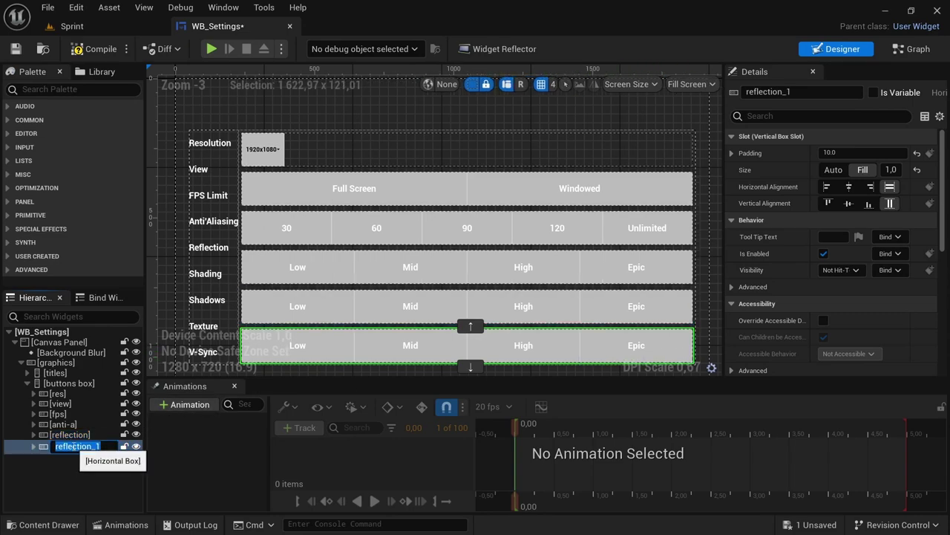
{"action": "type", "text": "shading"}
{"action": "key", "text": "Return"}
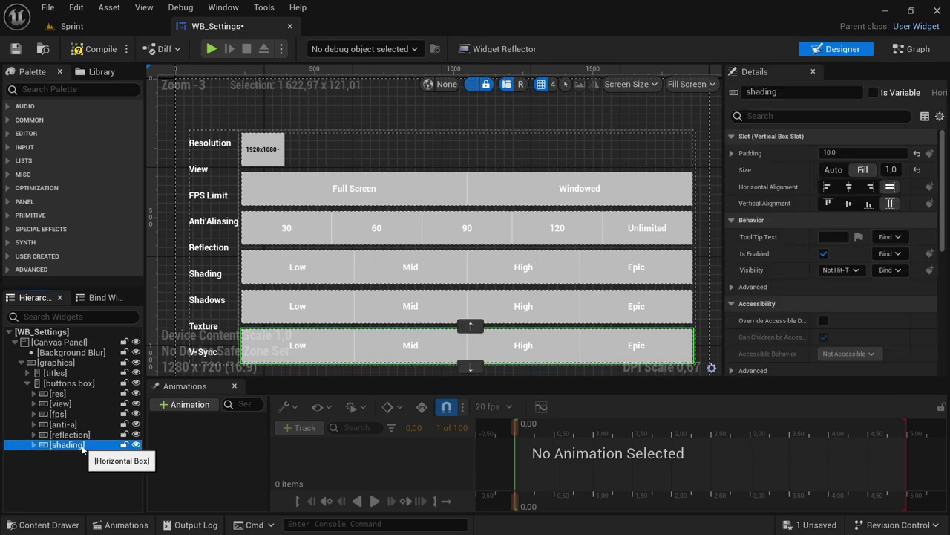
Step: Add further duplicated rows named shadow, texture and v-sync
{"action": "key", "text": "ctrl+d"}
{"action": "double_click", "coordinate": [79, 456]}
{"action": "type", "text": "shadow"}
{"action": "key", "text": "Return"}
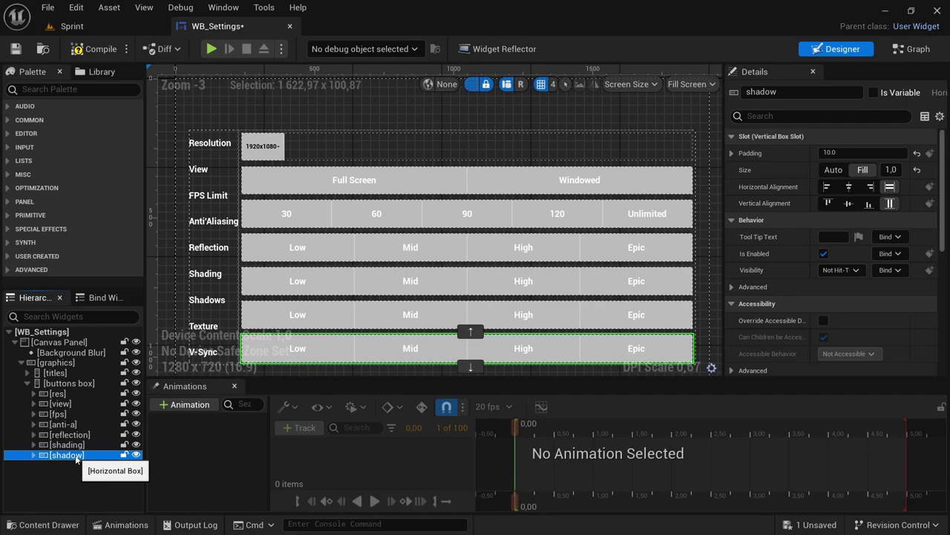
{"action": "key", "text": "ctrl+d"}
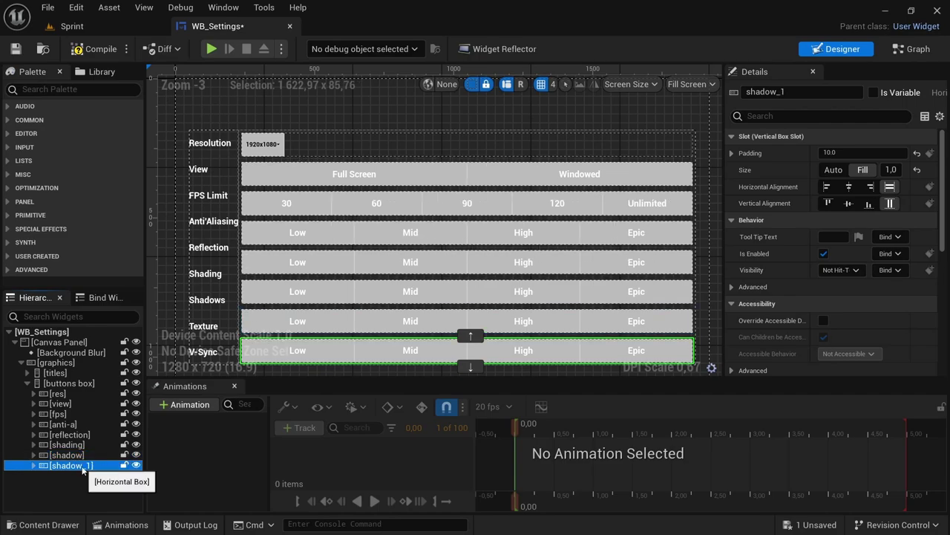
{"action": "double_click", "coordinate": [82, 466]}
{"action": "type", "text": "texture"}
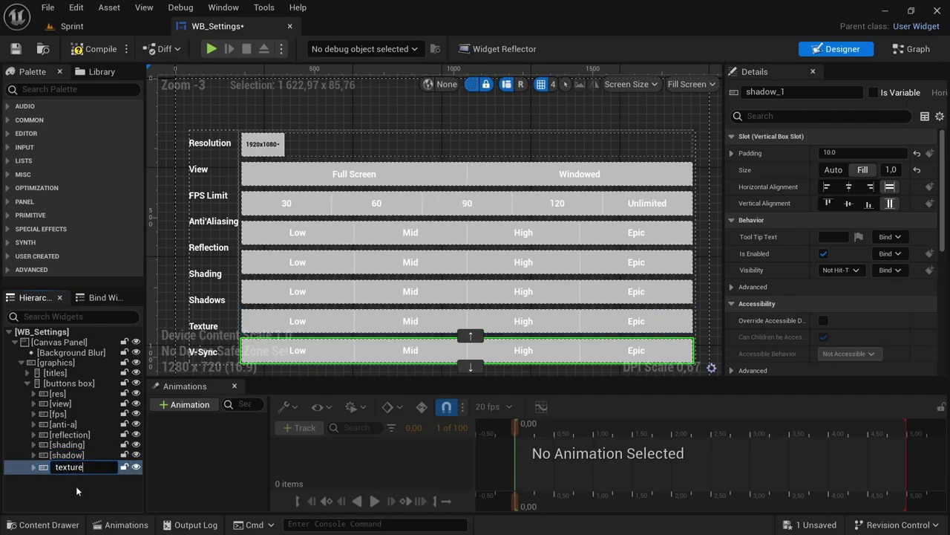
{"action": "left_click", "coordinate": [74, 495]}
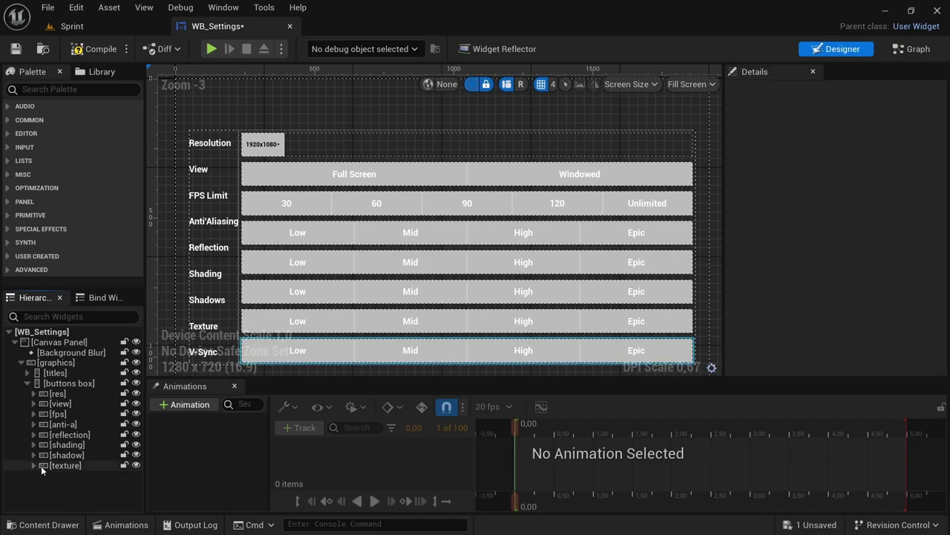
{"action": "left_click", "coordinate": [72, 466]}
{"action": "key", "text": "ctrl+d"}
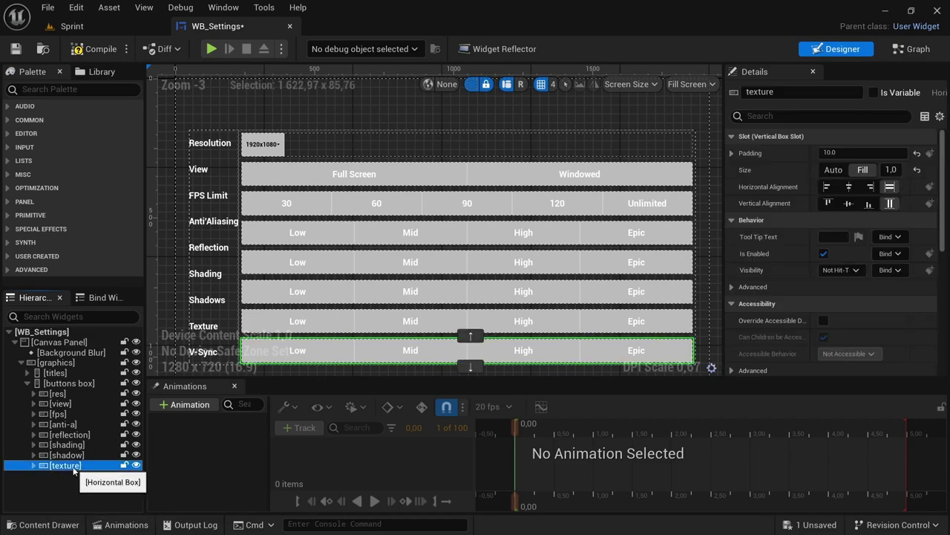
{"action": "double_click", "coordinate": [73, 479]}
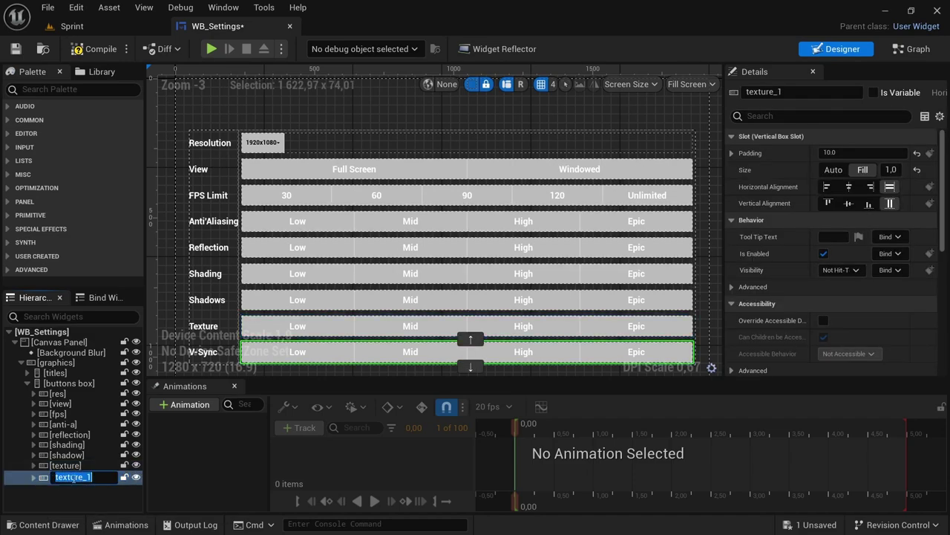
{"action": "type", "text": "v-sync"}
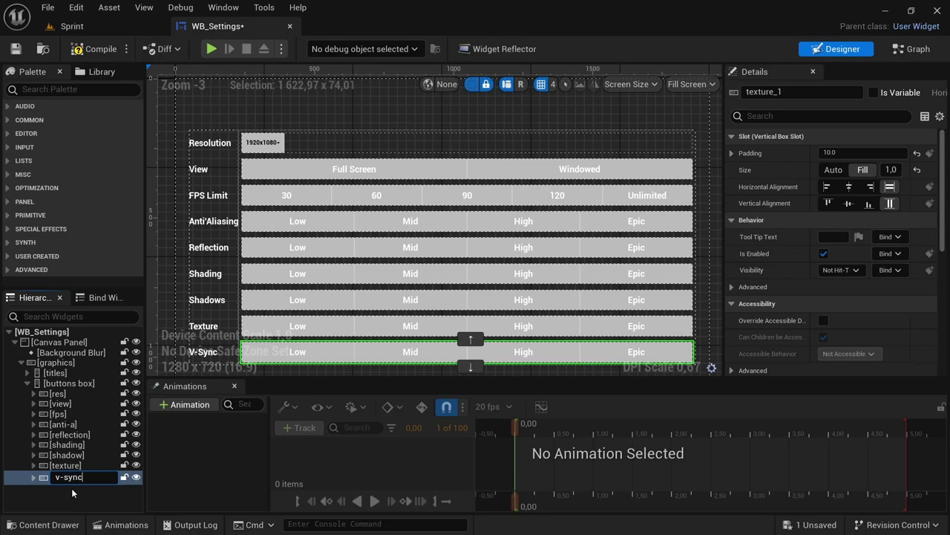
{"action": "left_click", "coordinate": [71, 488]}
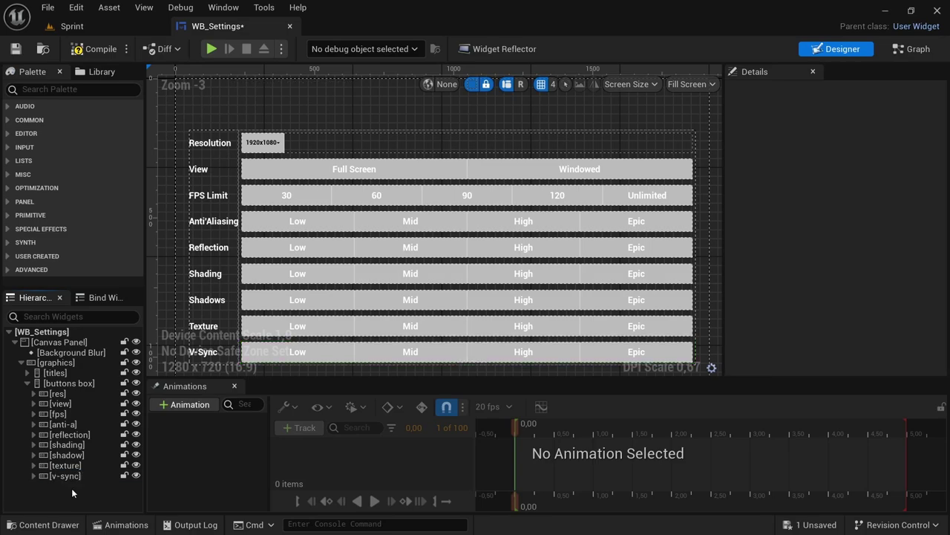
{"action": "left_click", "coordinate": [217, 228]}
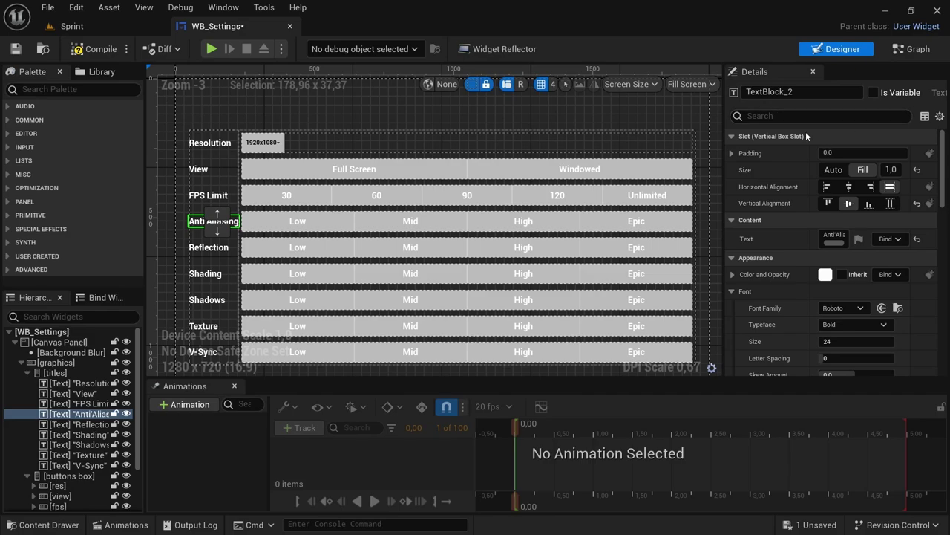
Step: Zoom out to show all nine settings rows, collapse titles, and select the Full Screen button
{"action": "left_click", "coordinate": [475, 235]}
{"action": "scroll", "coordinate": [476, 238], "scroll_direction": "down", "scroll_amount": 1}
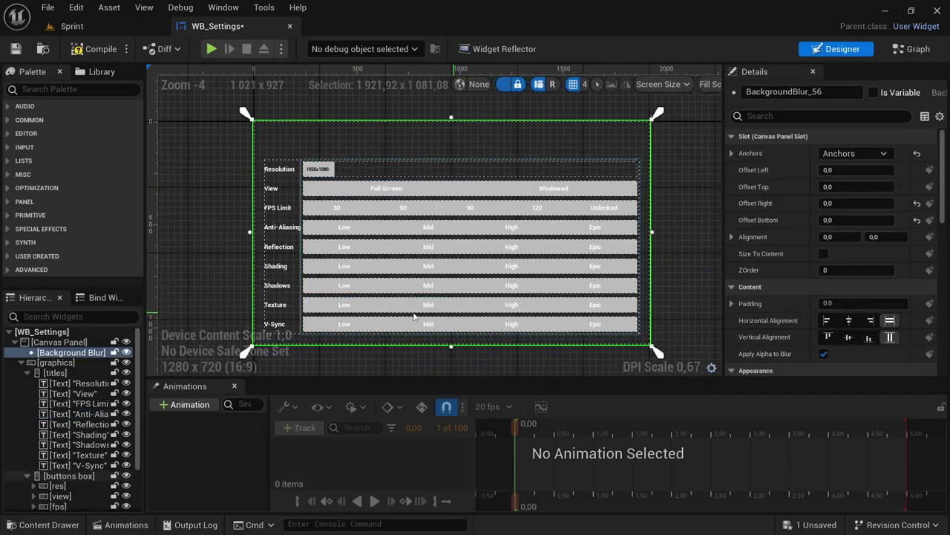
{"action": "left_click", "coordinate": [28, 372]}
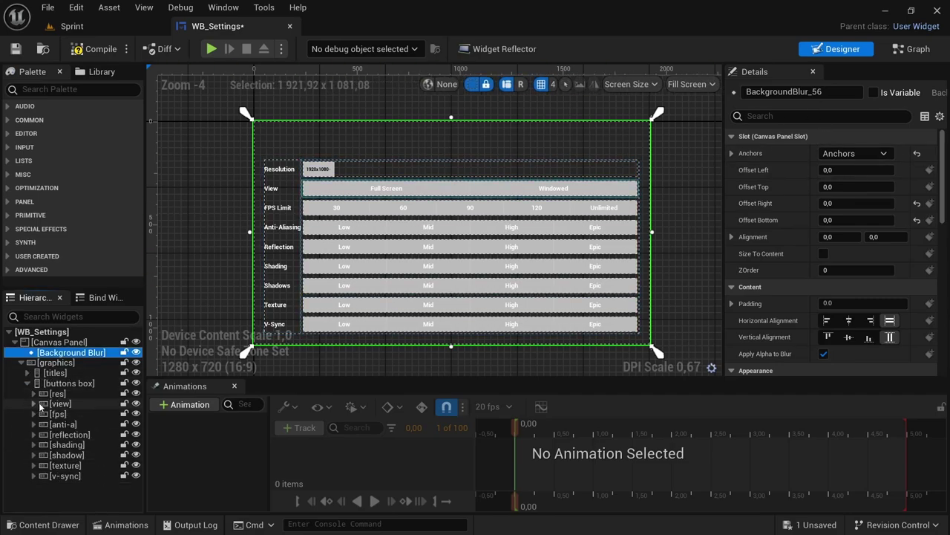
{"action": "left_click", "coordinate": [34, 395]}
{"action": "left_click", "coordinate": [34, 394]}
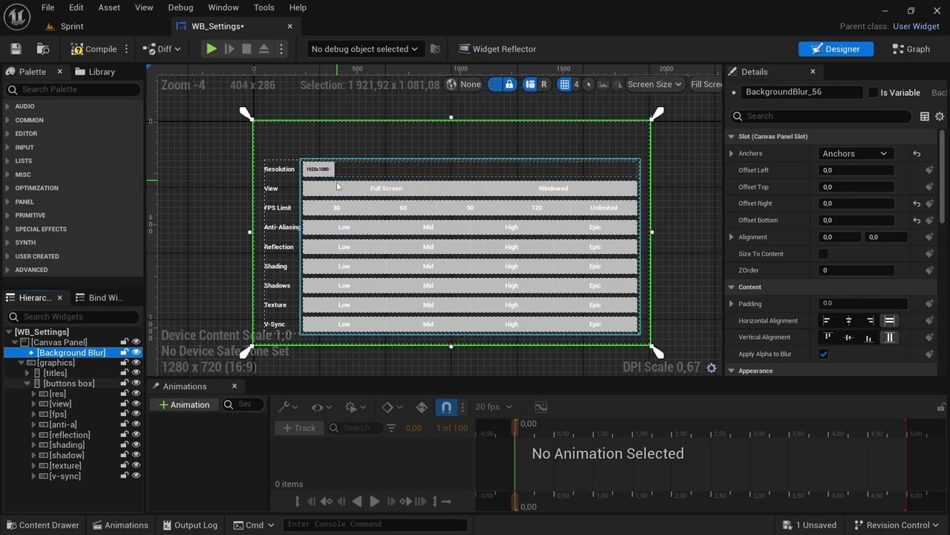
{"action": "left_click", "coordinate": [372, 190]}
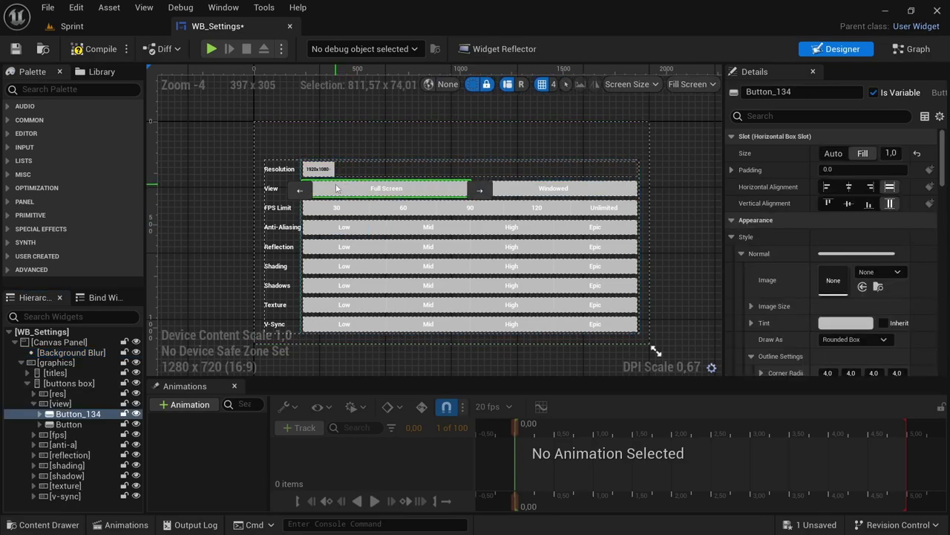
Step: Name the view row buttons fullscreen and windowed, then collapse the view row
{"action": "left_click", "coordinate": [800, 92]}
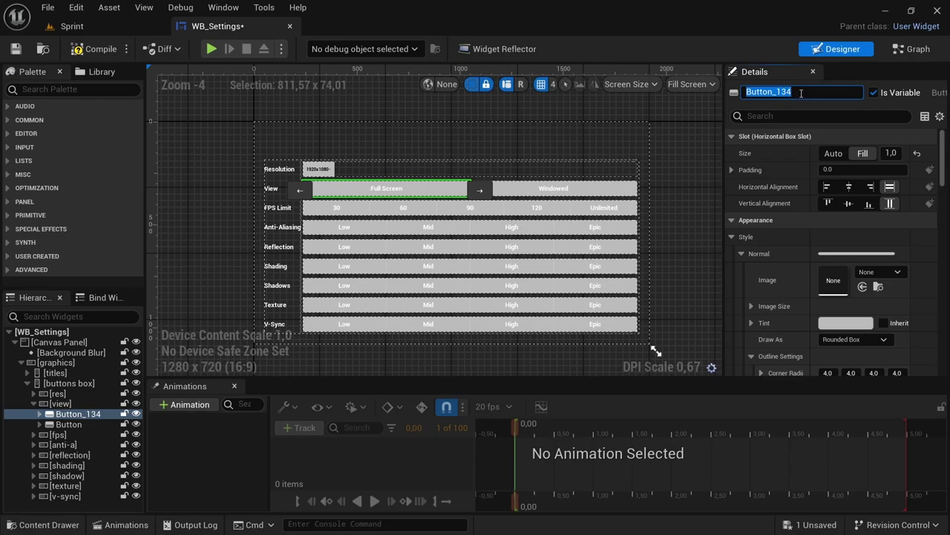
{"action": "type", "text": "fullscreen"}
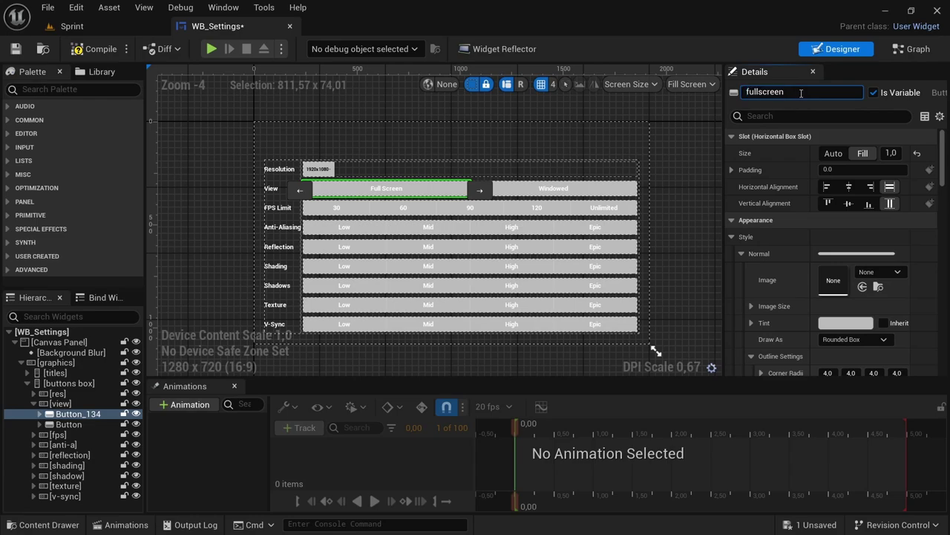
{"action": "left_click", "coordinate": [614, 193]}
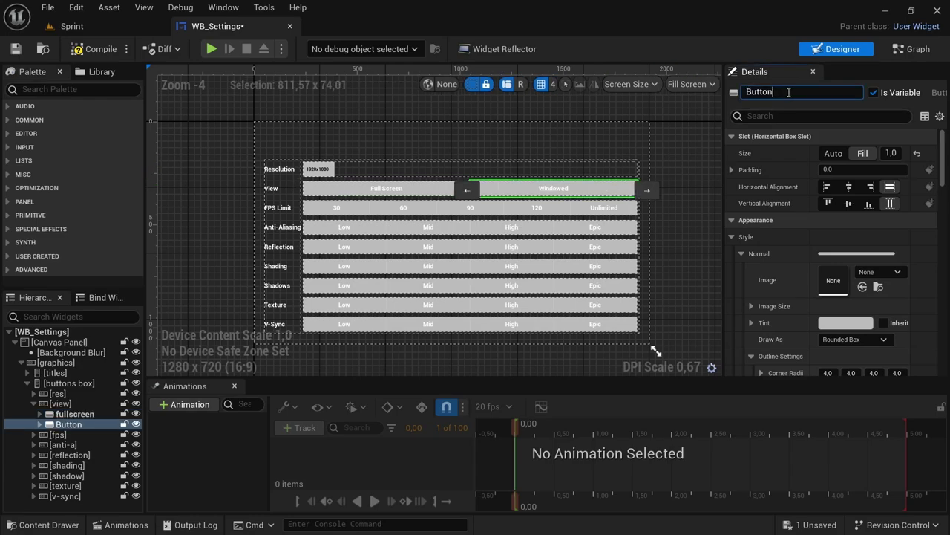
{"action": "key", "text": "BackSpace"}
{"action": "key", "text": "BackSpace"}
{"action": "key", "text": "BackSpace"}
{"action": "key", "text": "BackSpace"}
{"action": "key", "text": "BackSpace"}
{"action": "type", "text": "windowed"}
{"action": "key", "text": "Return"}
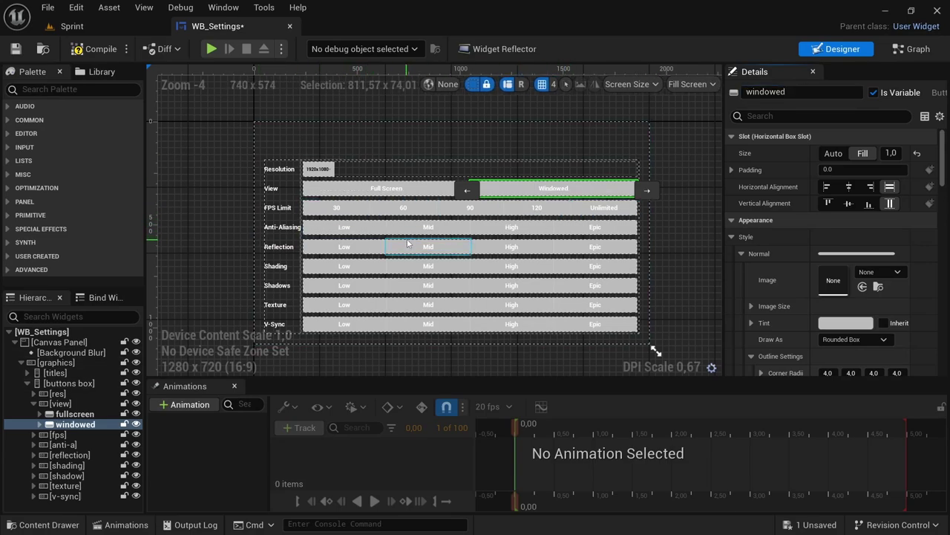
{"action": "left_click", "coordinate": [33, 404]}
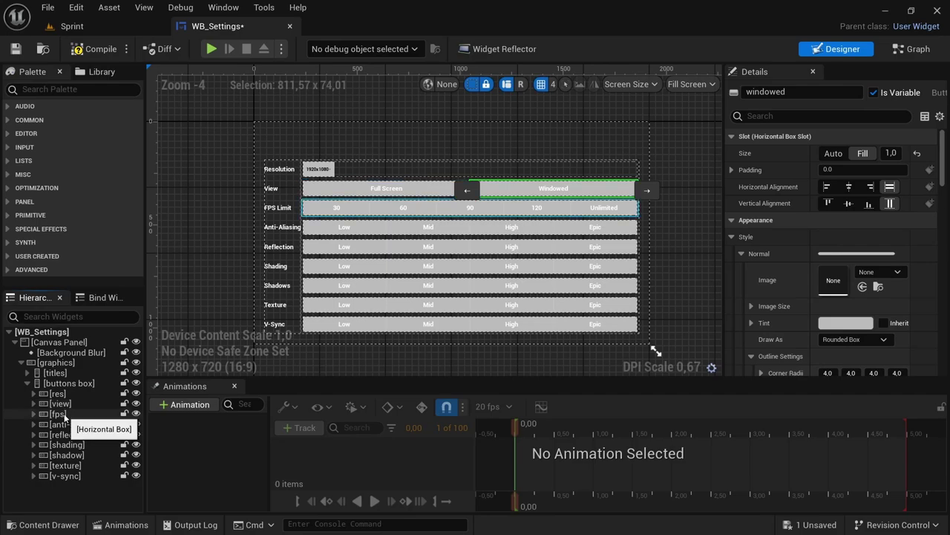
Step: Rename the first two FPS Limit buttons to 30 and 60
{"action": "left_click", "coordinate": [349, 210]}
{"action": "left_click", "coordinate": [813, 92]}
{"action": "type", "text": "30"}
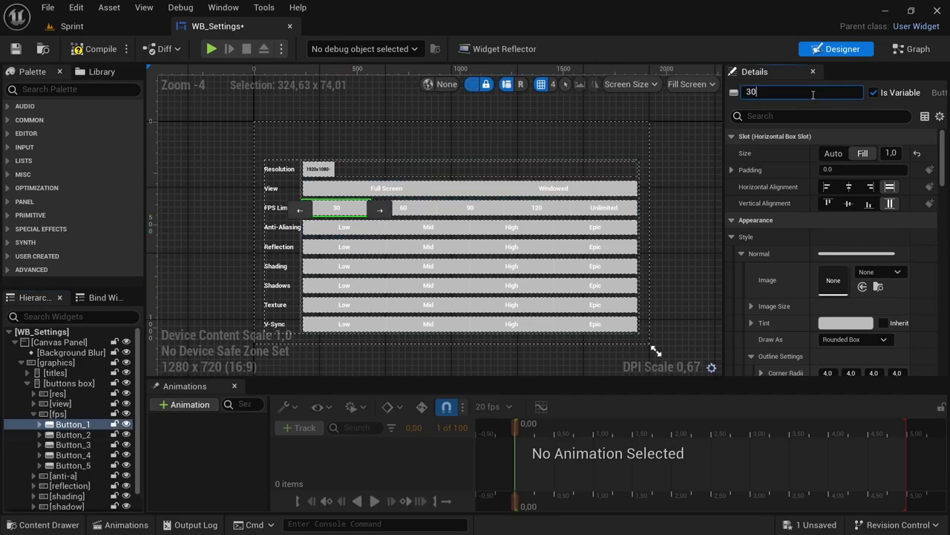
{"action": "left_click", "coordinate": [404, 207]}
{"action": "left_click", "coordinate": [792, 92]}
{"action": "type", "text": "60"}
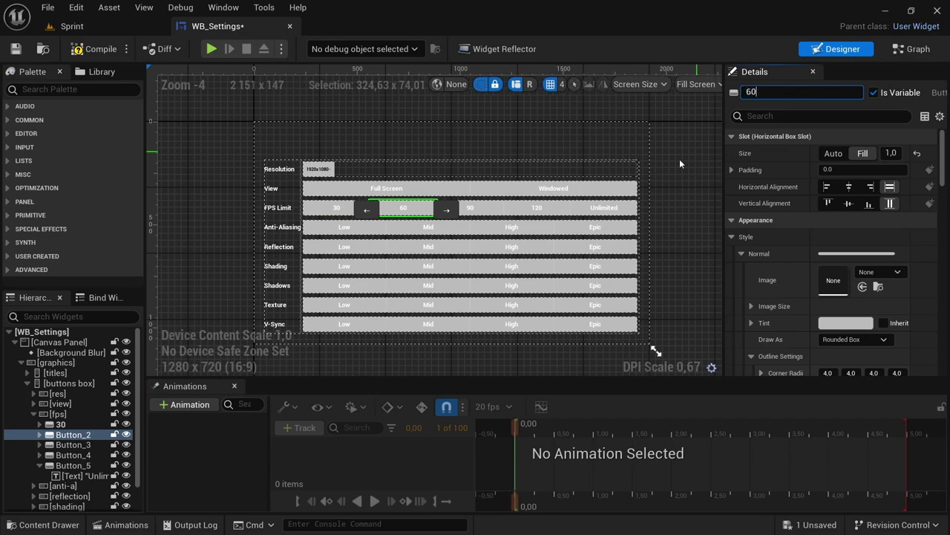
Step: Rename the remaining FPS Limit buttons to 90, 120 and unlimited
{"action": "left_click", "coordinate": [470, 207]}
{"action": "left_click", "coordinate": [808, 91]}
{"action": "type", "text": "90"}
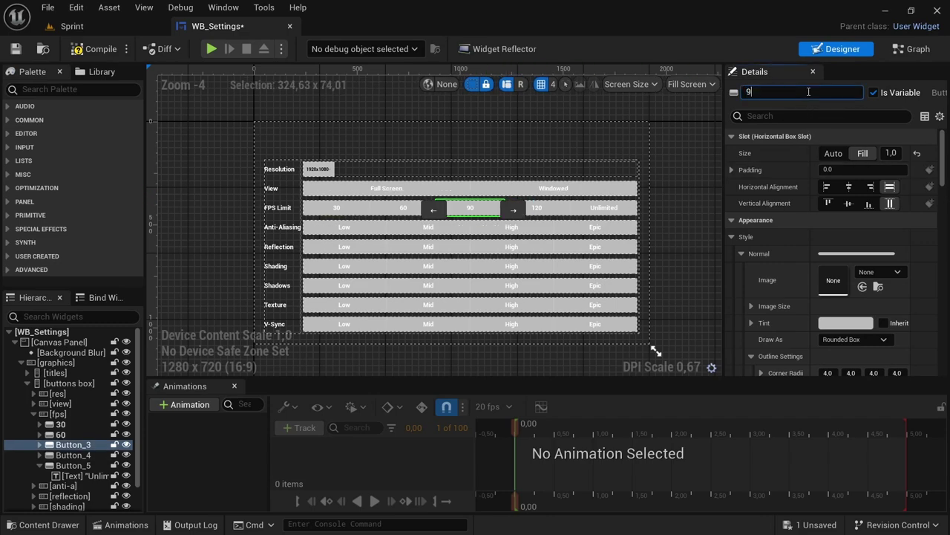
{"action": "left_click", "coordinate": [555, 212]}
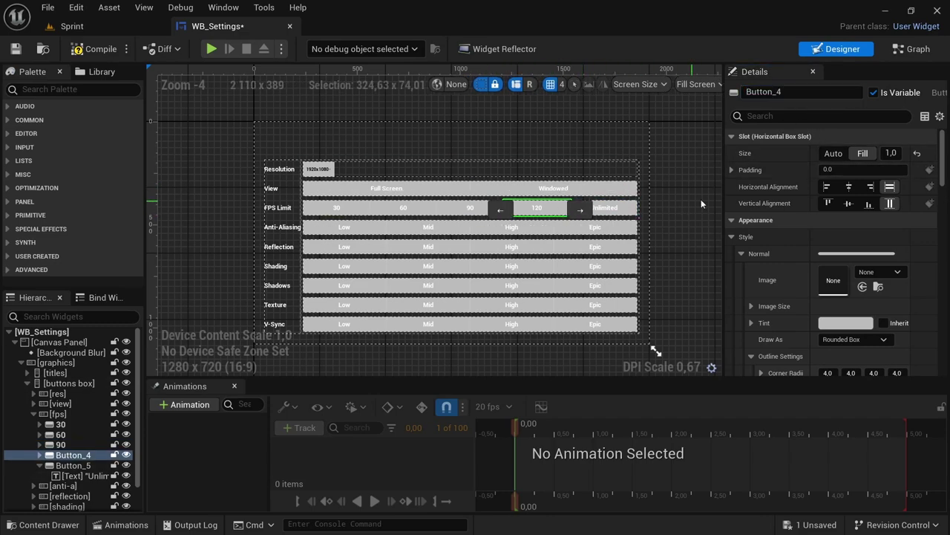
{"action": "left_click", "coordinate": [805, 93]}
{"action": "type", "text": "120"}
{"action": "left_click", "coordinate": [605, 208]}
{"action": "left_click", "coordinate": [799, 93]}
{"action": "type", "text": "unlimited"}
{"action": "left_click", "coordinate": [344, 227]}
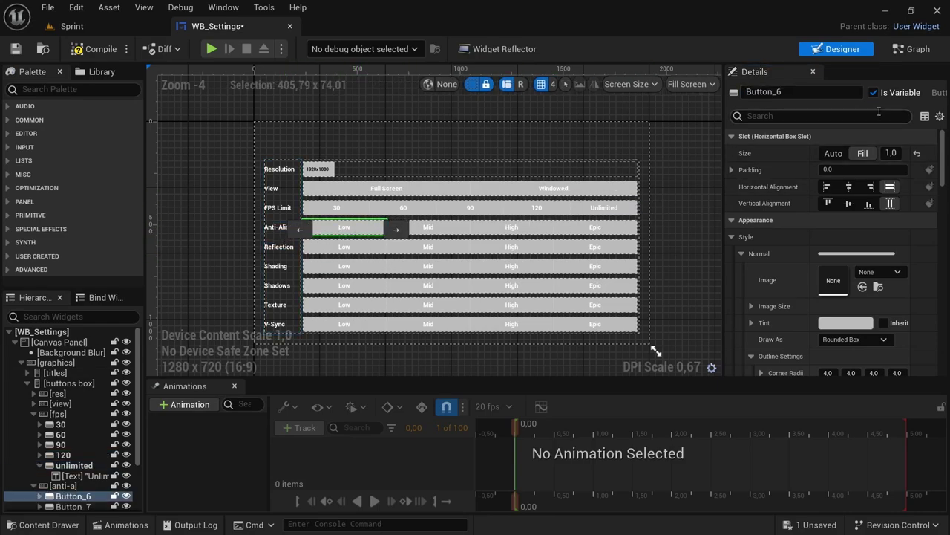
Step: Rename the Anti-Aliasing buttons aalow, aamid, aahigh and aaepic
{"action": "left_click", "coordinate": [804, 93]}
{"action": "type", "text": "aalow"}
{"action": "left_click", "coordinate": [429, 226]}
{"action": "left_click", "coordinate": [787, 93]}
{"action": "type", "text": "aa"}
{"action": "left_click", "coordinate": [512, 227]}
{"action": "left_click", "coordinate": [793, 92]}
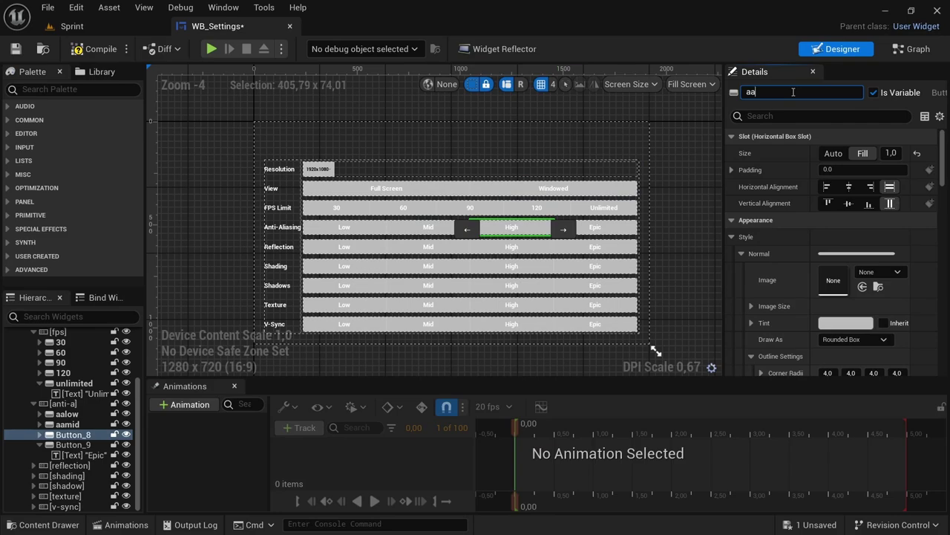
{"action": "type", "text": "aahigh"}
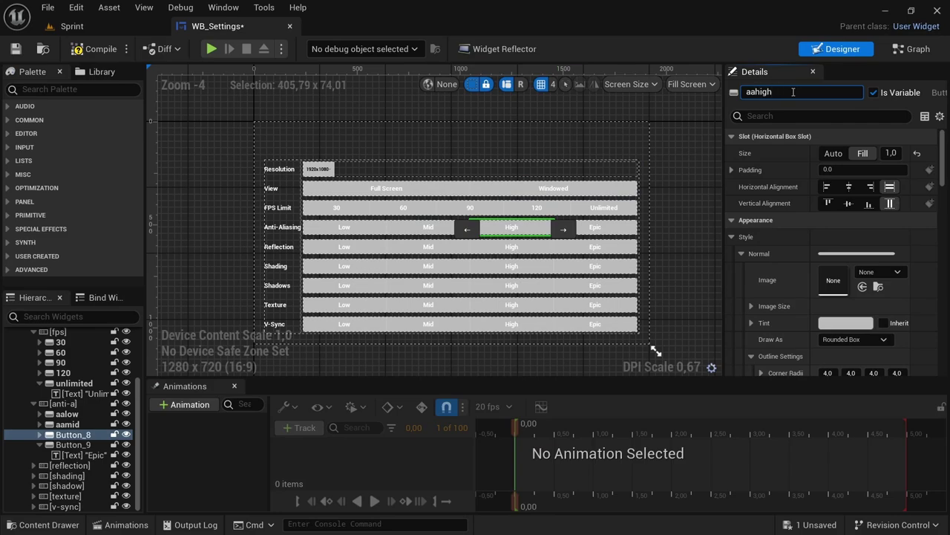
{"action": "left_click", "coordinate": [619, 229]}
{"action": "left_click", "coordinate": [775, 92]}
{"action": "type", "text": "aa"}
{"action": "key", "text": "Return"}
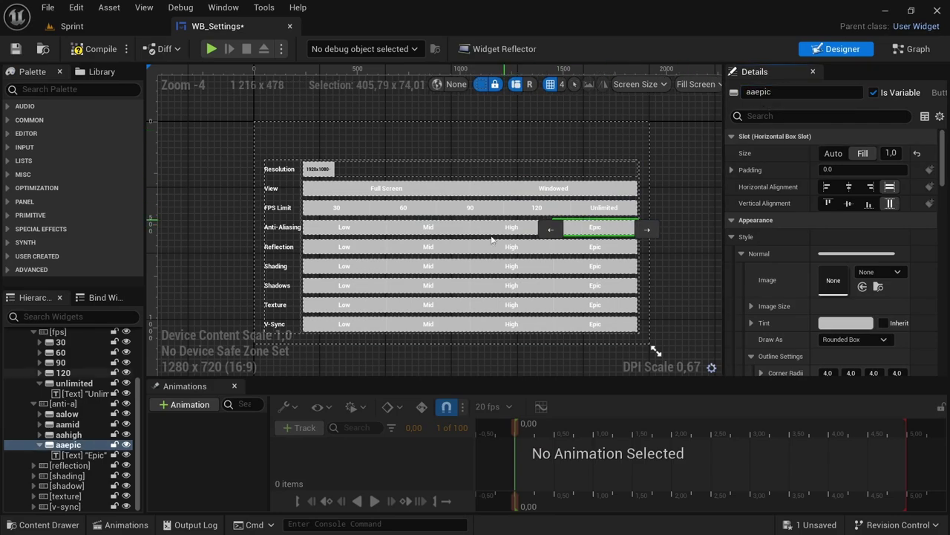
Step: Rename the Reflection Low and Mid buttons rlow and rmid
{"action": "left_click", "coordinate": [374, 252]}
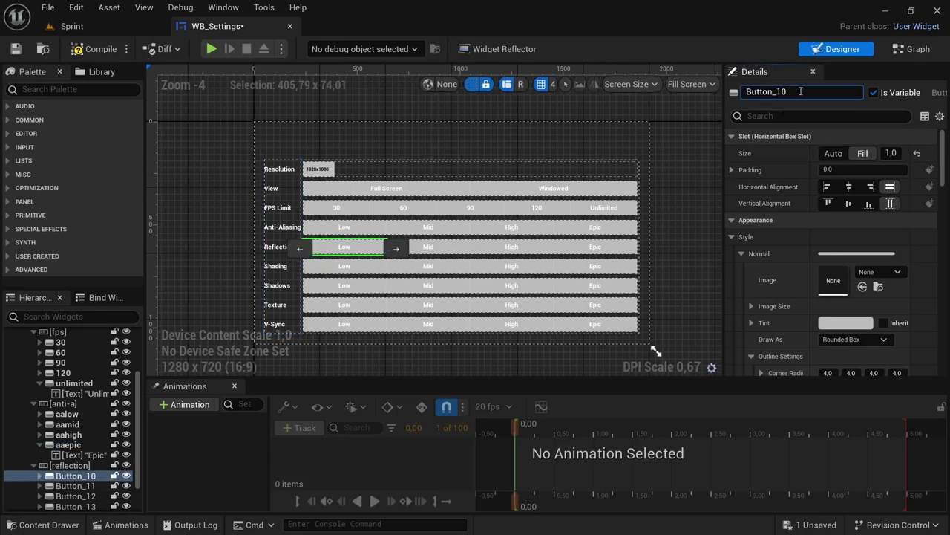
{"action": "key", "text": "BackSpace"}
{"action": "key", "text": "BackSpace"}
{"action": "key", "text": "BackSpace"}
{"action": "key", "text": "BackSpace"}
{"action": "key", "text": "BackSpace"}
{"action": "key", "text": "BackSpace"}
{"action": "key", "text": "BackSpace"}
{"action": "key", "text": "BackSpace"}
{"action": "type", "text": "rlow"}
{"action": "key", "text": "Return"}
{"action": "left_click", "coordinate": [428, 246]}
{"action": "left_click", "coordinate": [792, 92]}
{"action": "type", "text": "rmid"}
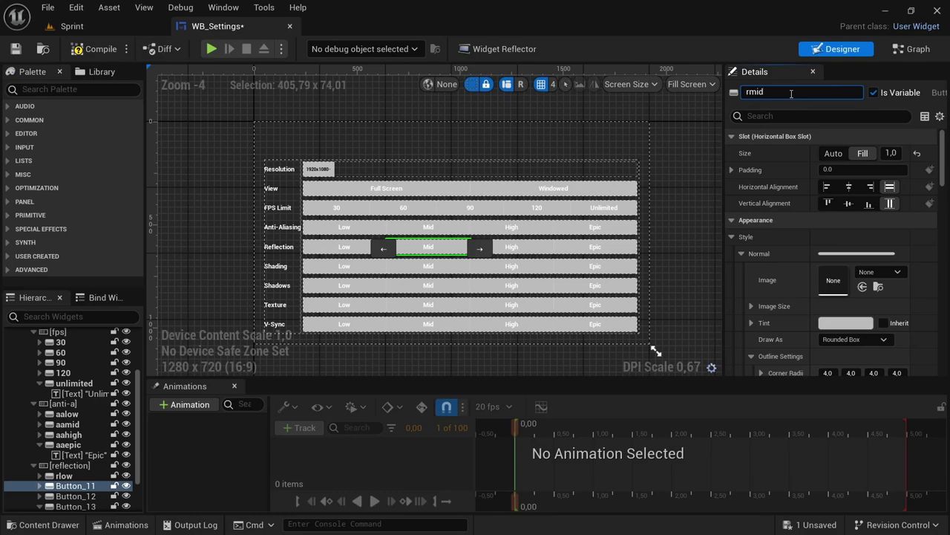
{"action": "key", "text": "Return"}
Step: Rename the Reflection High and Epic buttons rhigh and repic
{"action": "left_click", "coordinate": [511, 247]}
{"action": "left_click", "coordinate": [791, 92]}
{"action": "type", "text": "rhigh"}
{"action": "key", "text": "Return"}
{"action": "left_click", "coordinate": [594, 246]}
{"action": "left_click", "coordinate": [805, 92]}
{"action": "type", "text": "rep"}
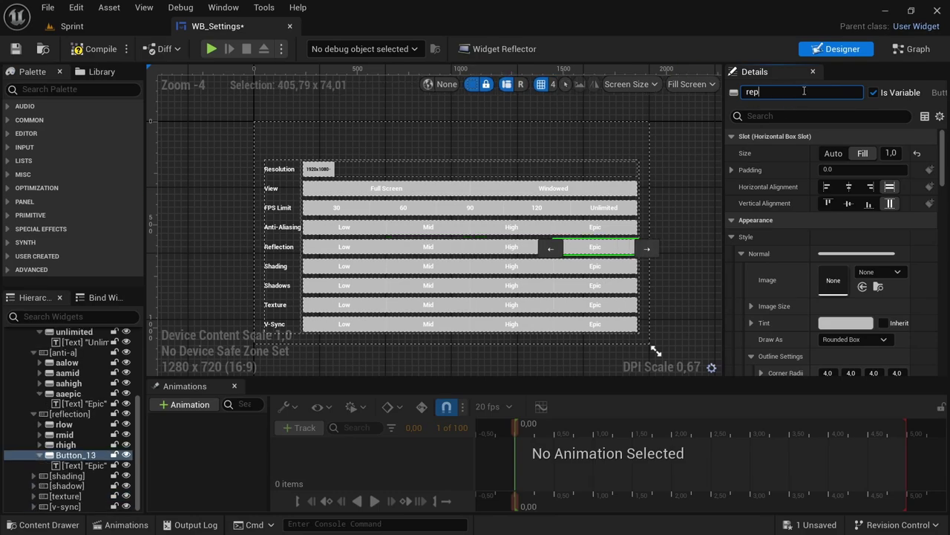
{"action": "key", "text": "Return"}
Step: Rename the Shading buttons slow, smid, shigh and sepic
{"action": "left_click", "coordinate": [344, 266]}
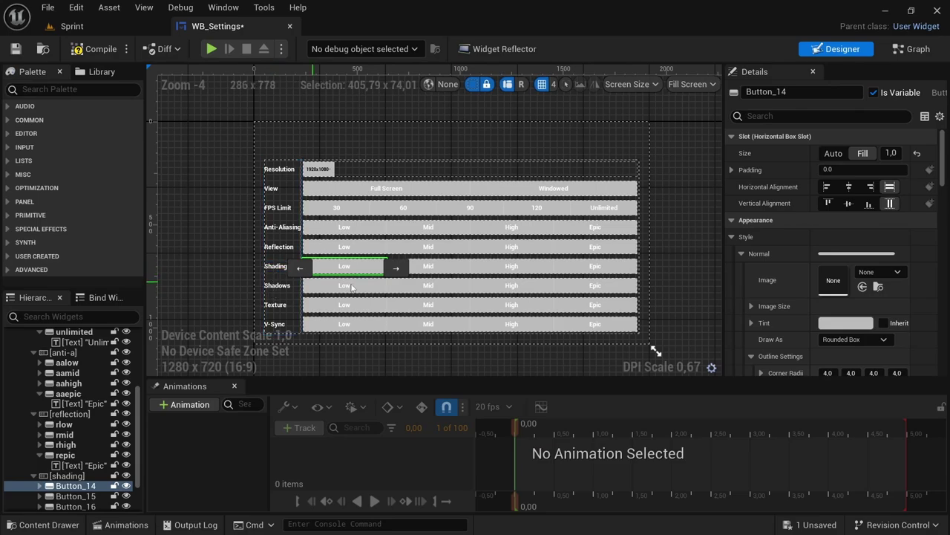
{"action": "left_click", "coordinate": [796, 93]}
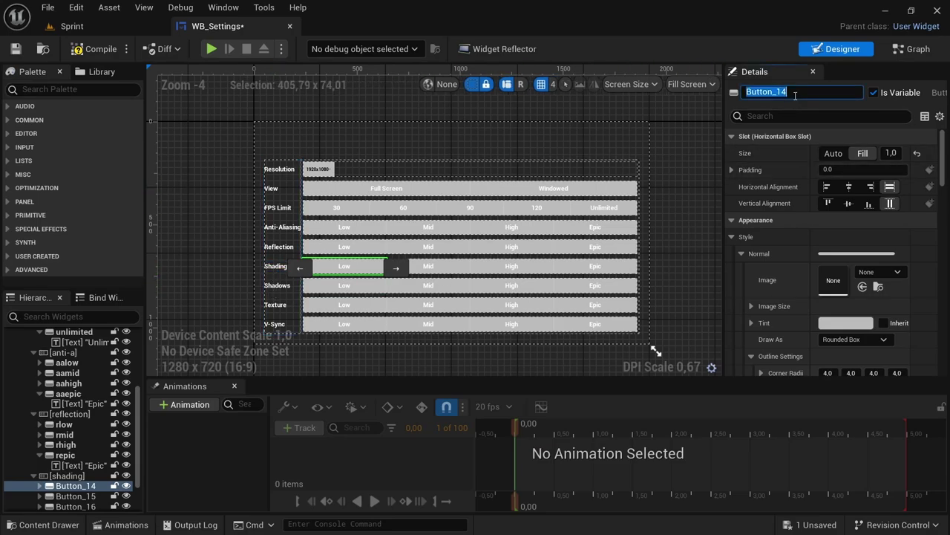
{"action": "type", "text": "s"}
{"action": "type", "text": "low"}
{"action": "key", "text": "Tab"}
{"action": "type", "text": "smid"}
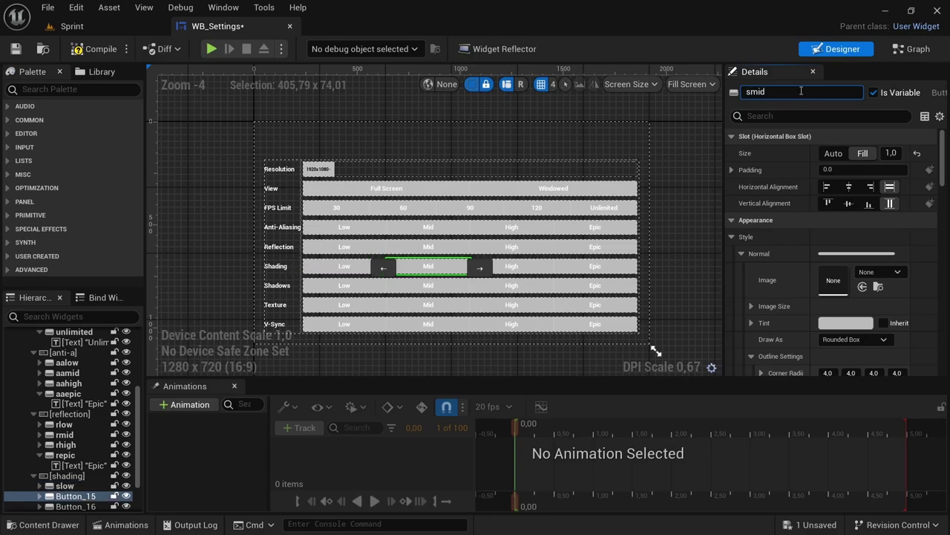
{"action": "key", "text": "Tab"}
{"action": "type", "text": "shi"}
{"action": "key", "text": "Tab"}
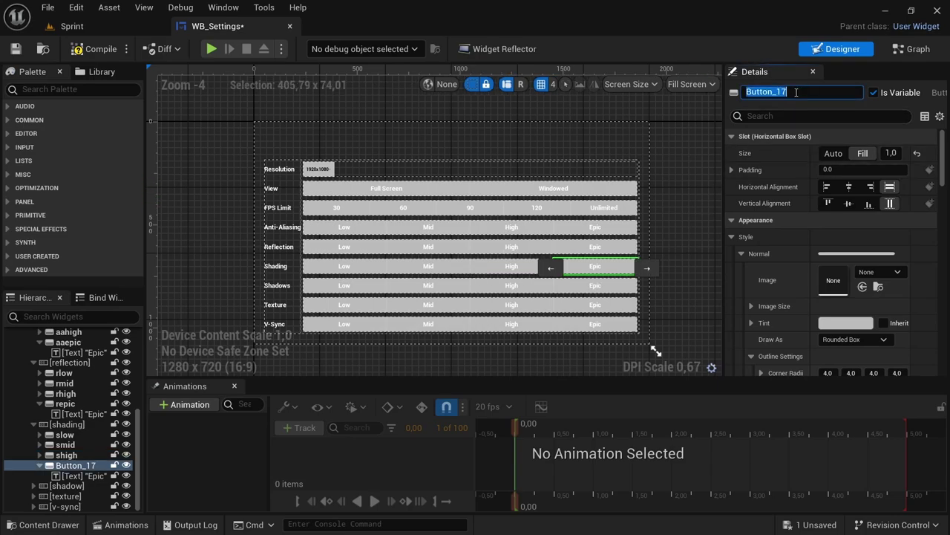
{"action": "type", "text": "sepic"}
Step: Rename the Shadows buttons shlow, shmid, shhigh and shepic
{"action": "key", "text": "Tab"}
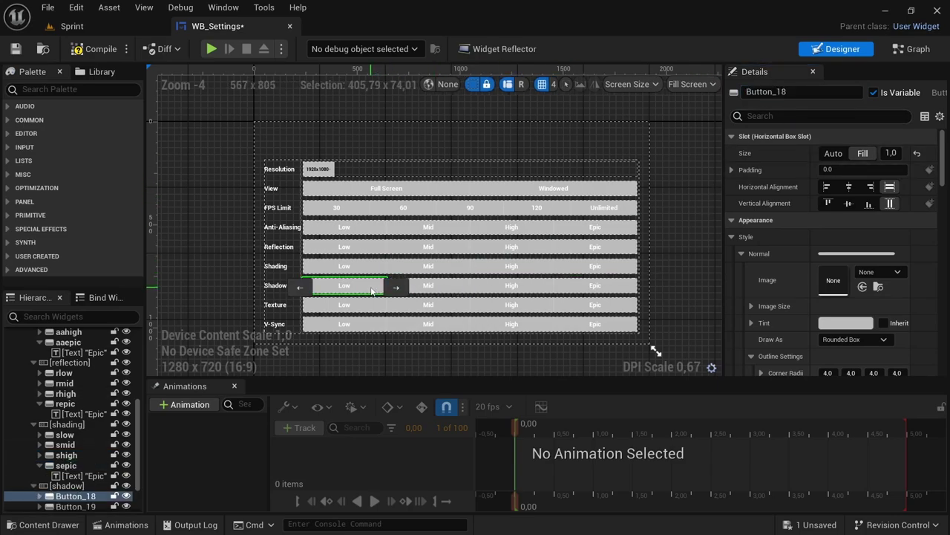
{"action": "left_click", "coordinate": [805, 95]}
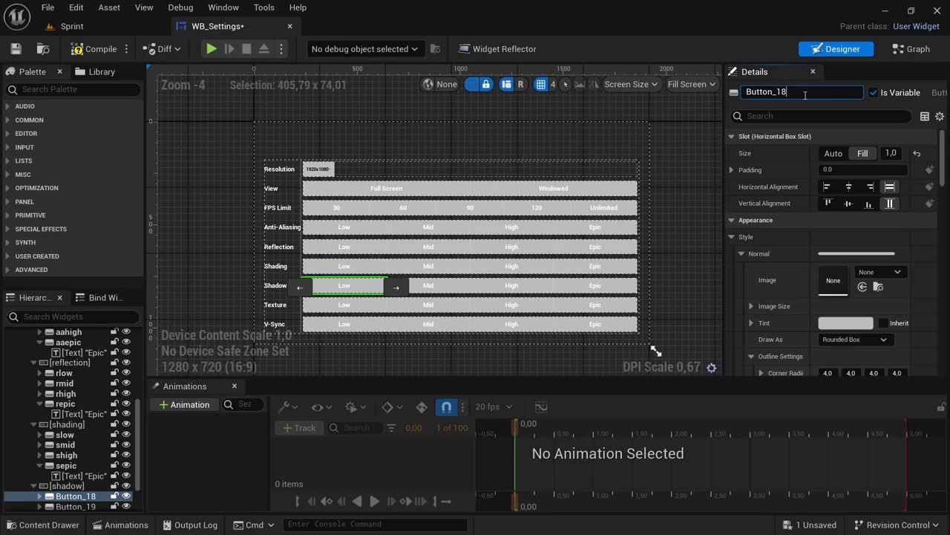
{"action": "type", "text": "shlow"}
{"action": "key", "text": "Tab"}
{"action": "type", "text": "shmid"}
{"action": "key", "text": "Tab"}
{"action": "type", "text": "shhigh"}
{"action": "key", "text": "Tab"}
{"action": "type", "text": "shepic"}
Step: Rename the Texture buttons tlow, tmid, thigh and tepic
{"action": "key", "text": "Tab"}
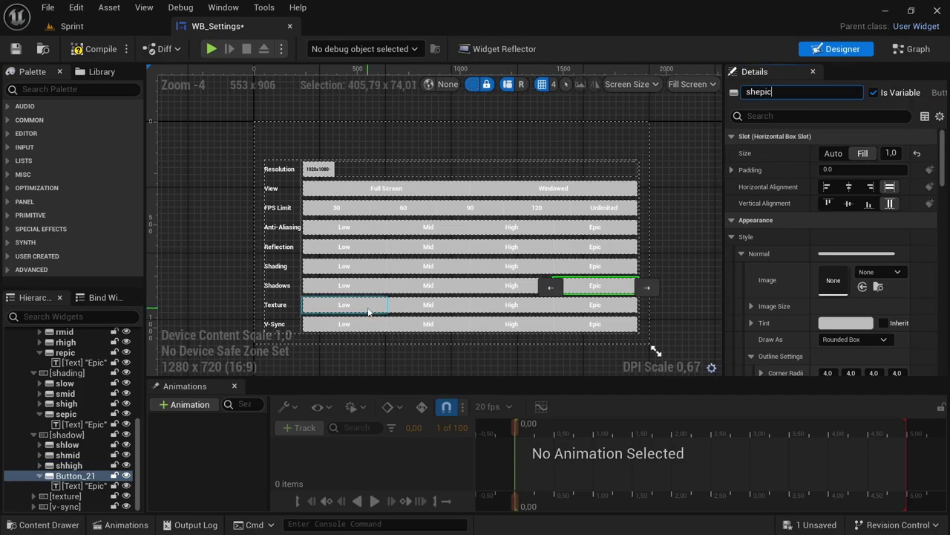
{"action": "type", "text": "tlow"}
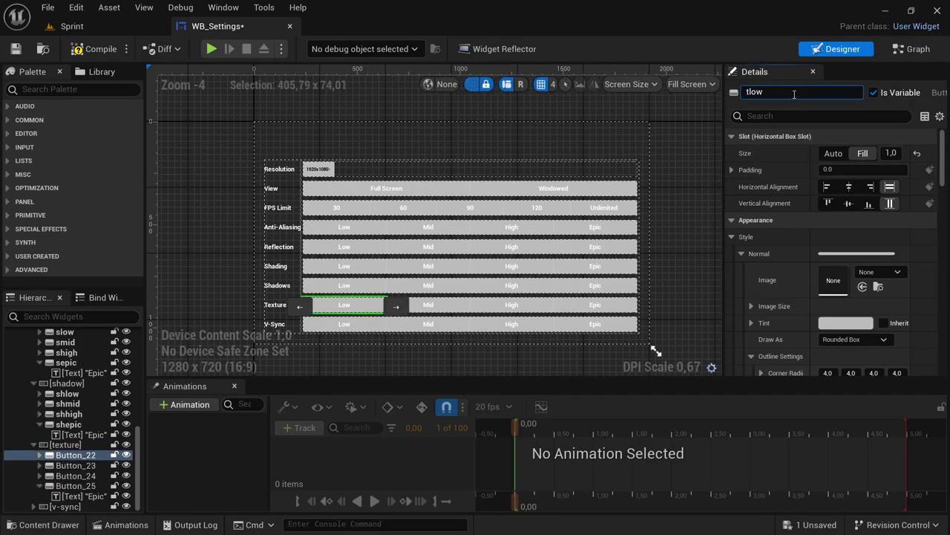
{"action": "key", "text": "Tab"}
{"action": "type", "text": "tmid"}
{"action": "key", "text": "Tab"}
{"action": "type", "text": "thigh"}
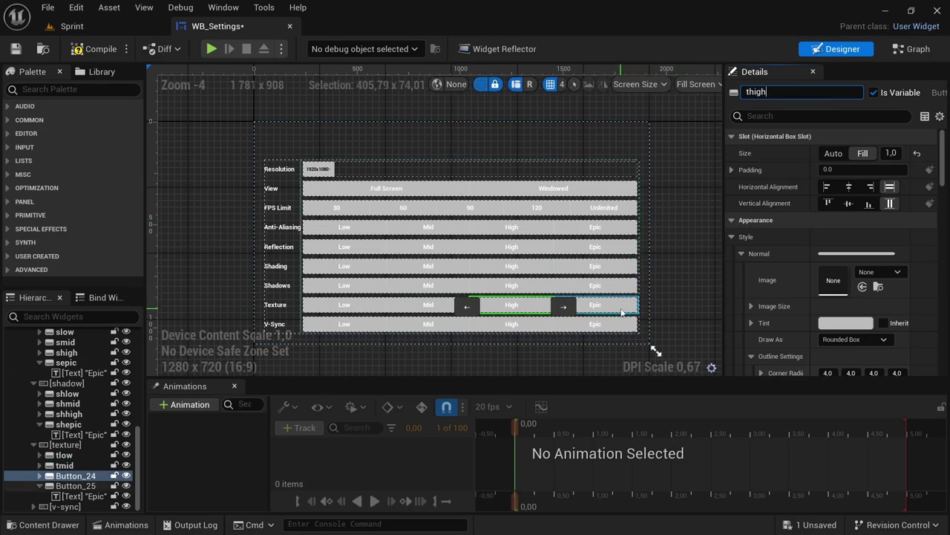
{"action": "key", "text": "Tab"}
{"action": "type", "text": "tepic"}
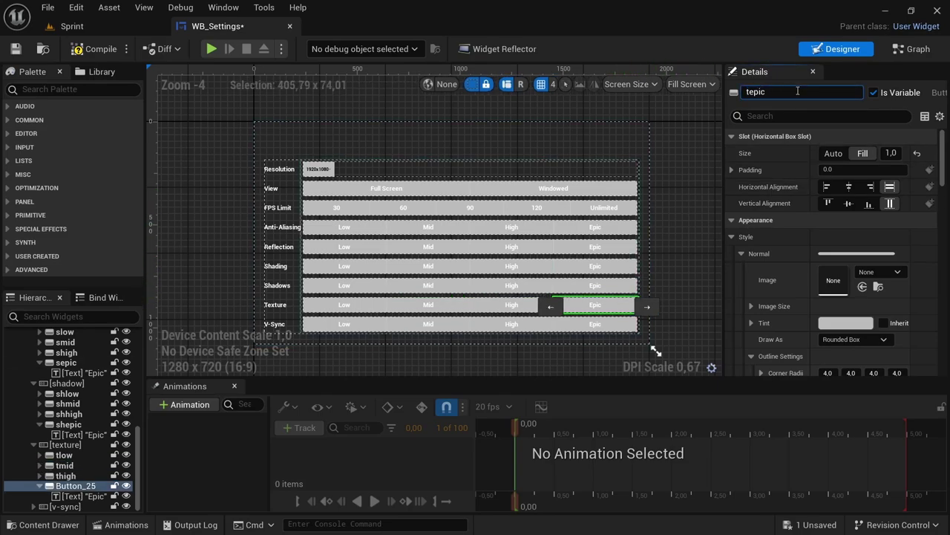
{"action": "key", "text": "Tab"}
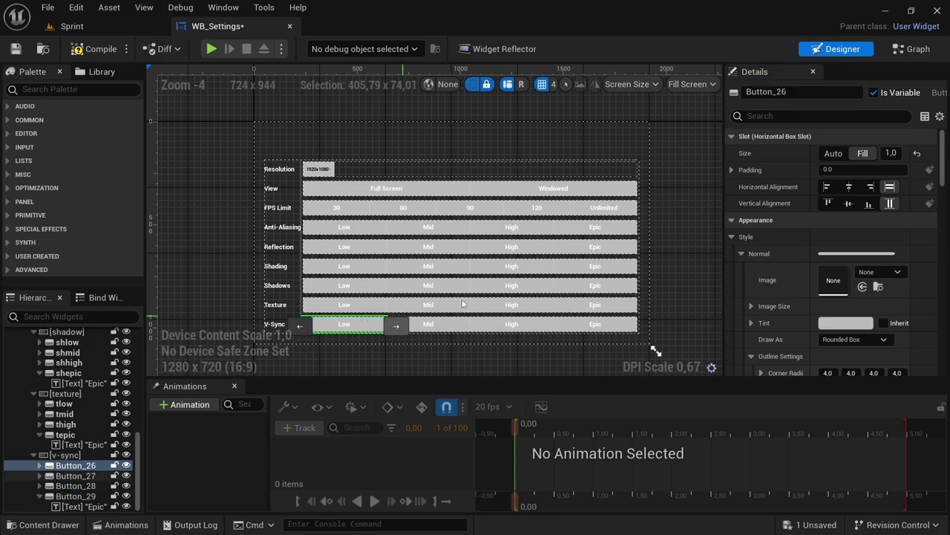
{"action": "left_click", "coordinate": [794, 90]}
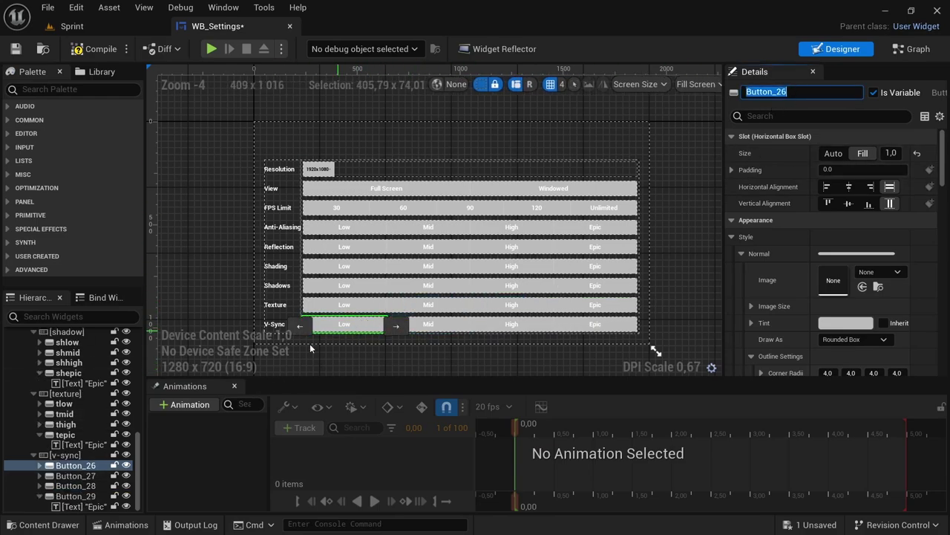
Step: Delete the V-Sync High and Epic buttons from the Hierarchy
{"action": "left_click", "coordinate": [74, 486]}
{"action": "left_click", "coordinate": [75, 496], "text": "ctrl"}
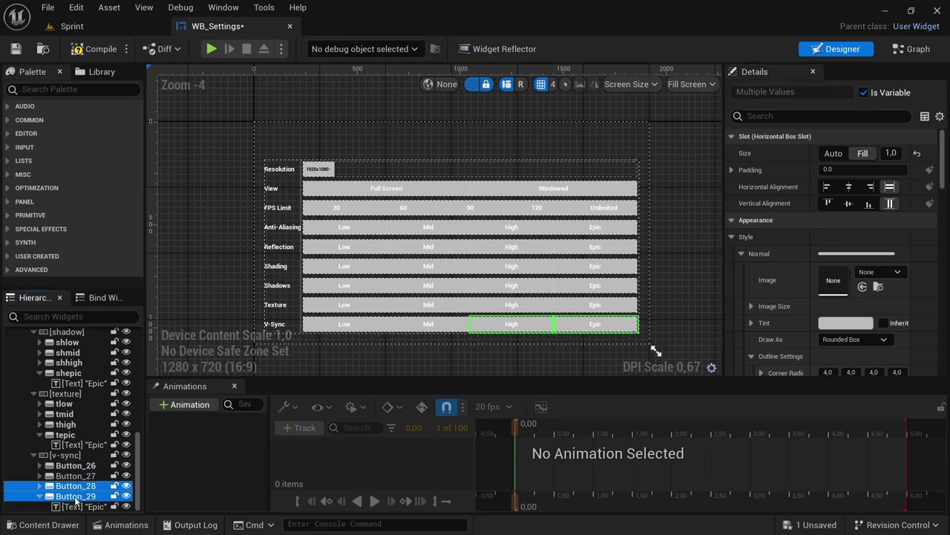
{"action": "key", "text": "Delete"}
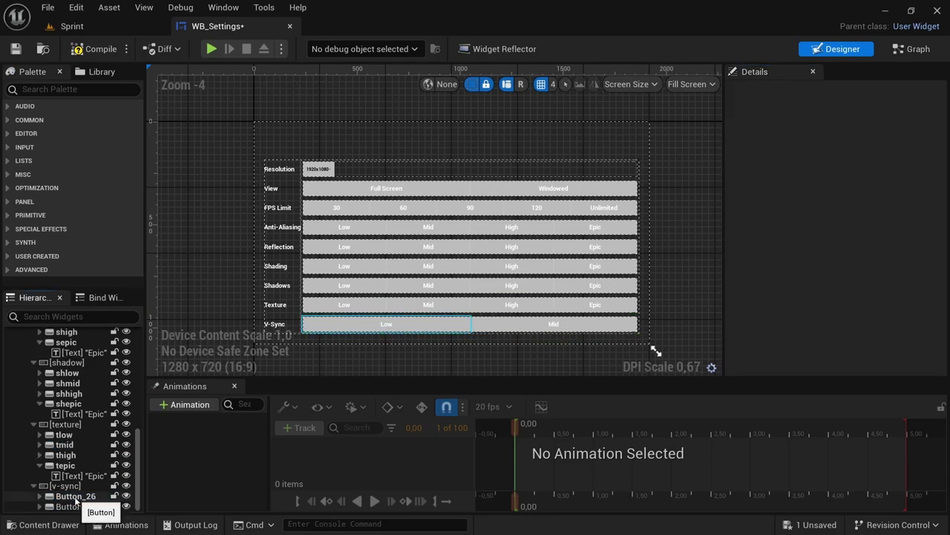
Step: Name the two remaining V-Sync buttons vsyncon and vsyncoff, then select their text labels
{"action": "left_click", "coordinate": [74, 496]}
{"action": "left_click", "coordinate": [797, 90]}
{"action": "type", "text": "vsync"}
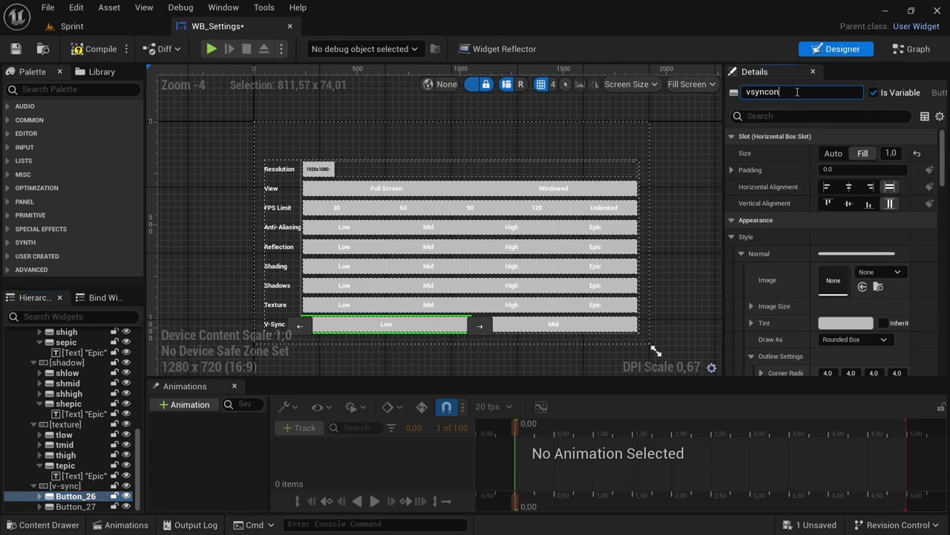
{"action": "type", "text": "on"}
{"action": "left_click", "coordinate": [75, 505]}
{"action": "left_click", "coordinate": [790, 92]}
{"action": "type", "text": "vsyncoff"}
{"action": "key", "text": "Return"}
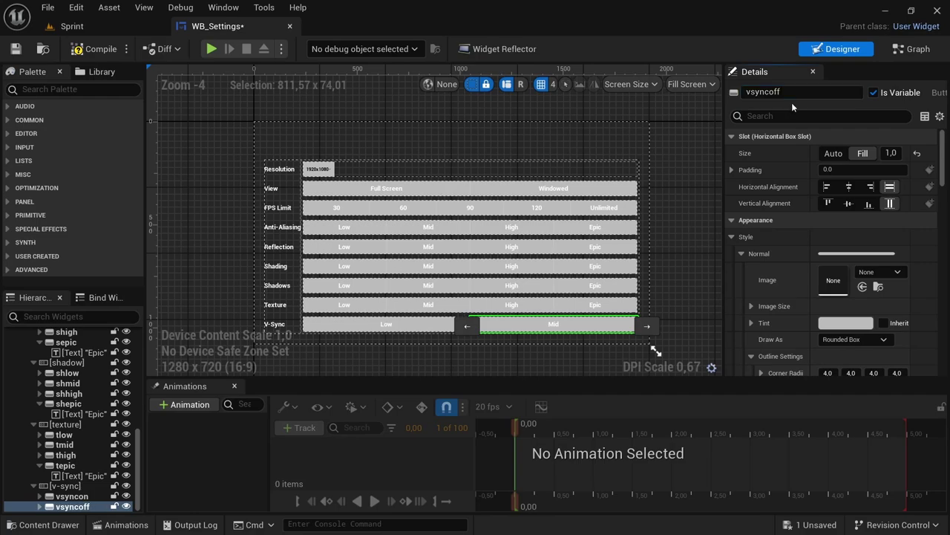
{"action": "left_click", "coordinate": [386, 325]}
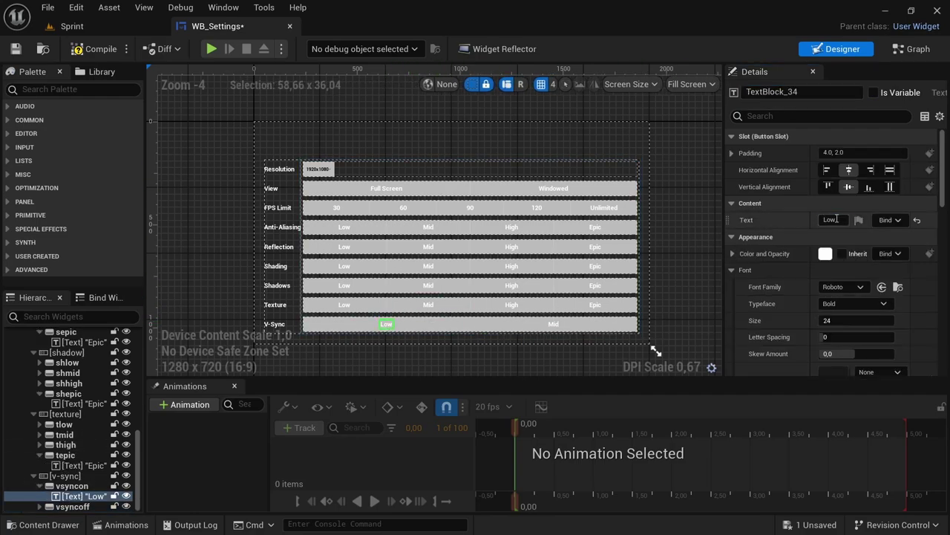
{"action": "left_click", "coordinate": [554, 325]}
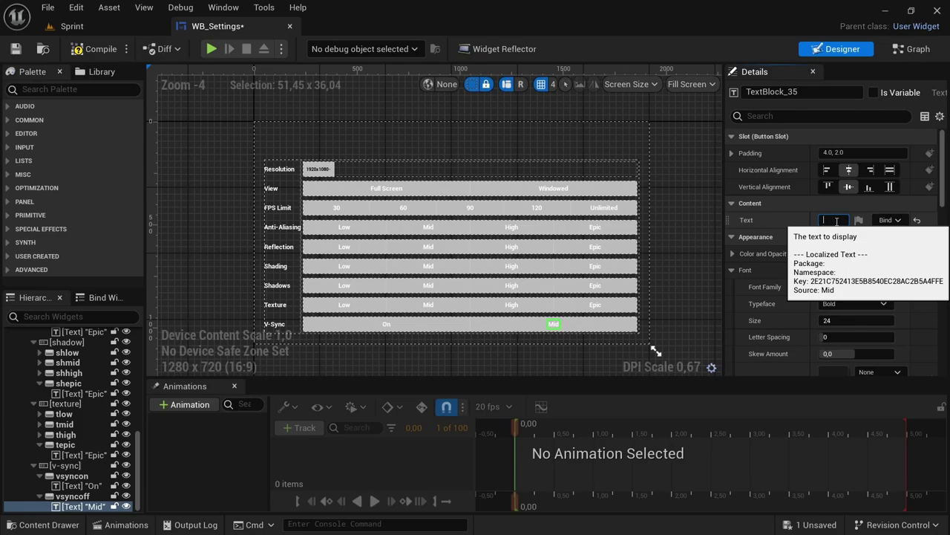